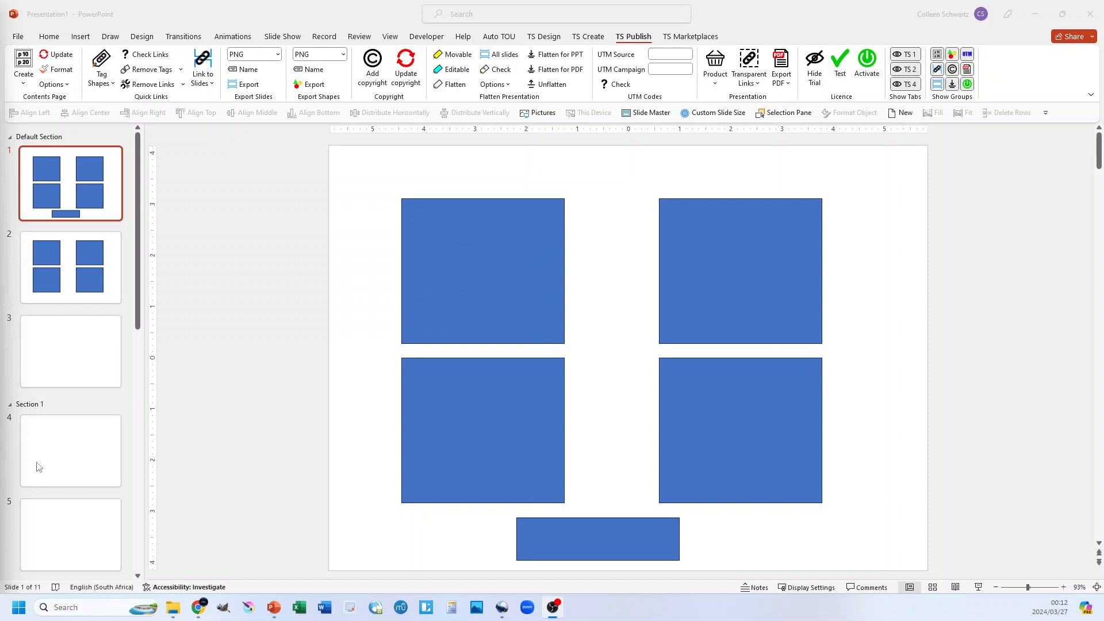
# Tag the four large squares on slide 1 for linking, with the All Slides option off
pyautogui.scroll(-5, 69, 506)
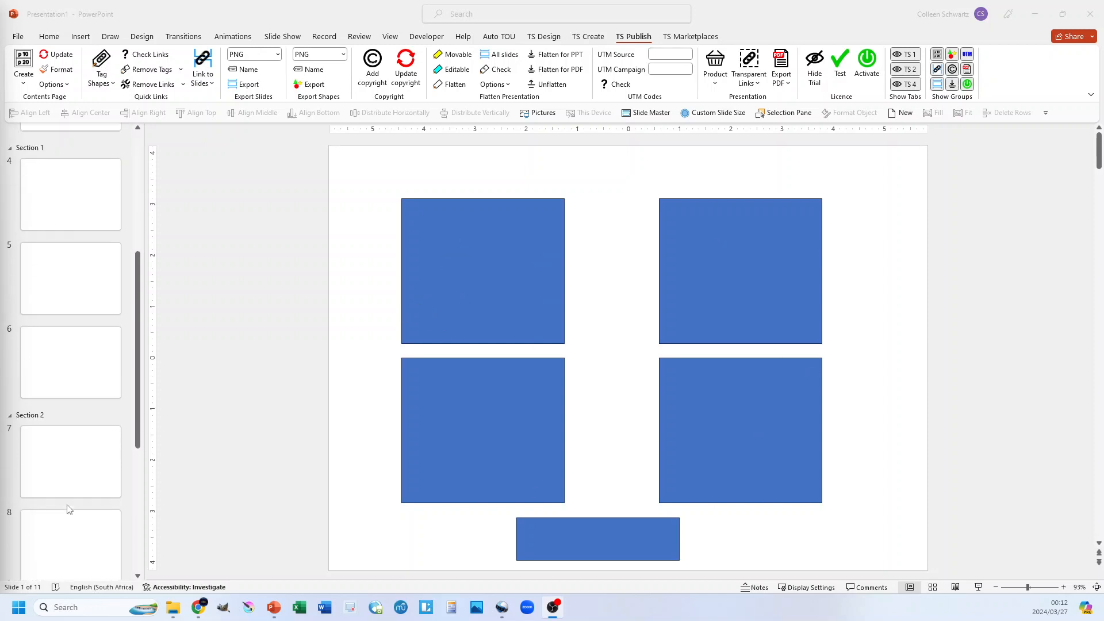
pyautogui.scroll(5, 69, 506)
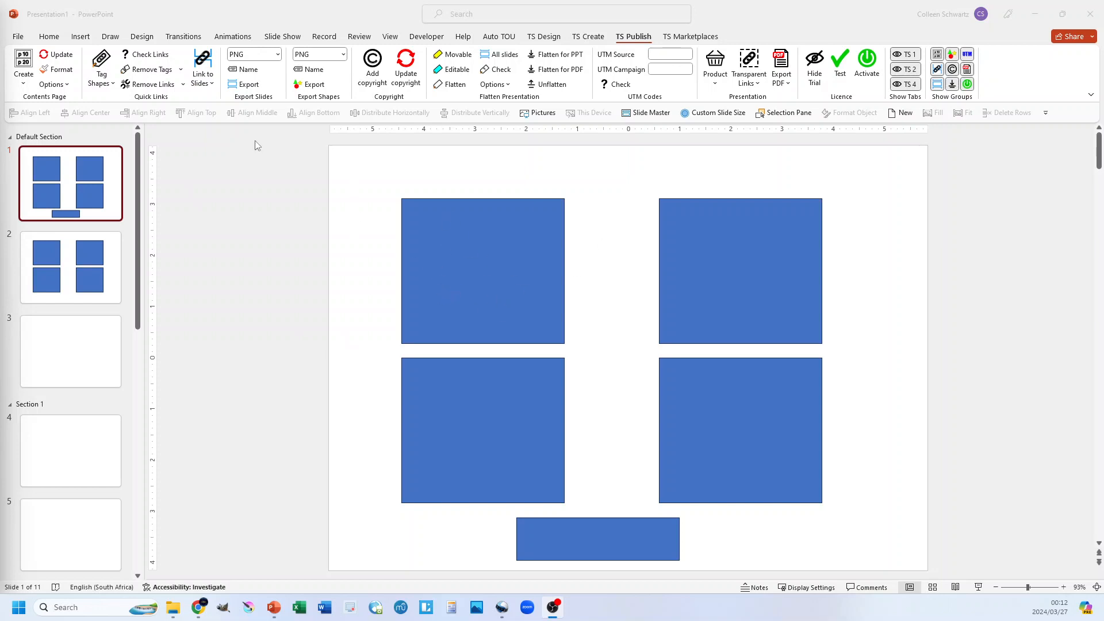
pyautogui.click(114, 86)
pyautogui.click(114, 86)
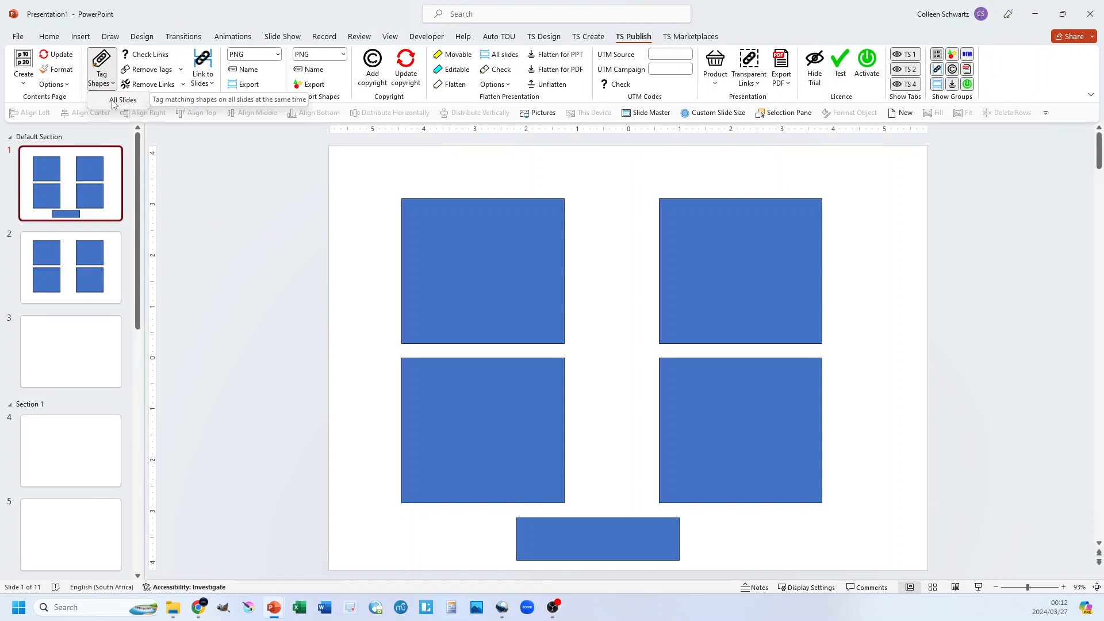
pyautogui.click(113, 101)
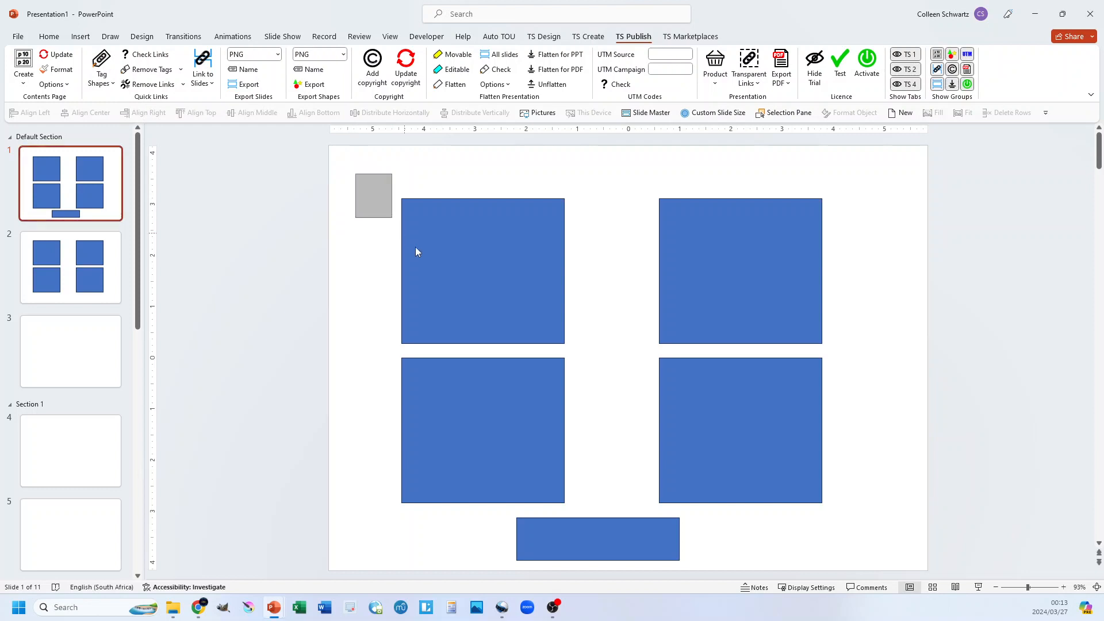
pyautogui.moveTo(416, 252); pyautogui.dragTo(877, 526)
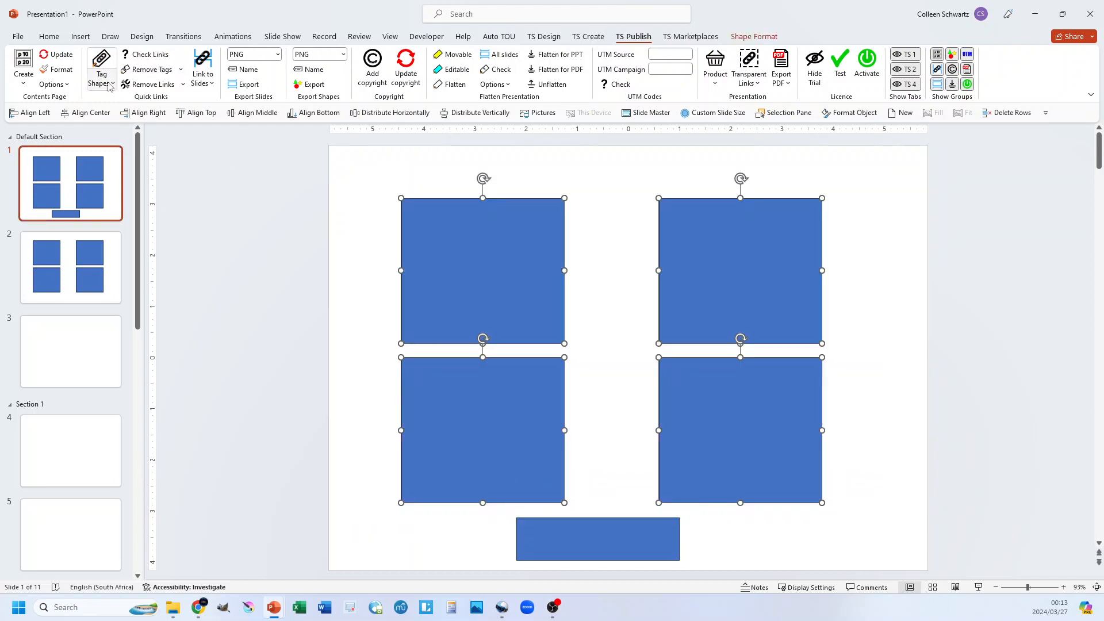
pyautogui.click(111, 84)
pyautogui.click(123, 102)
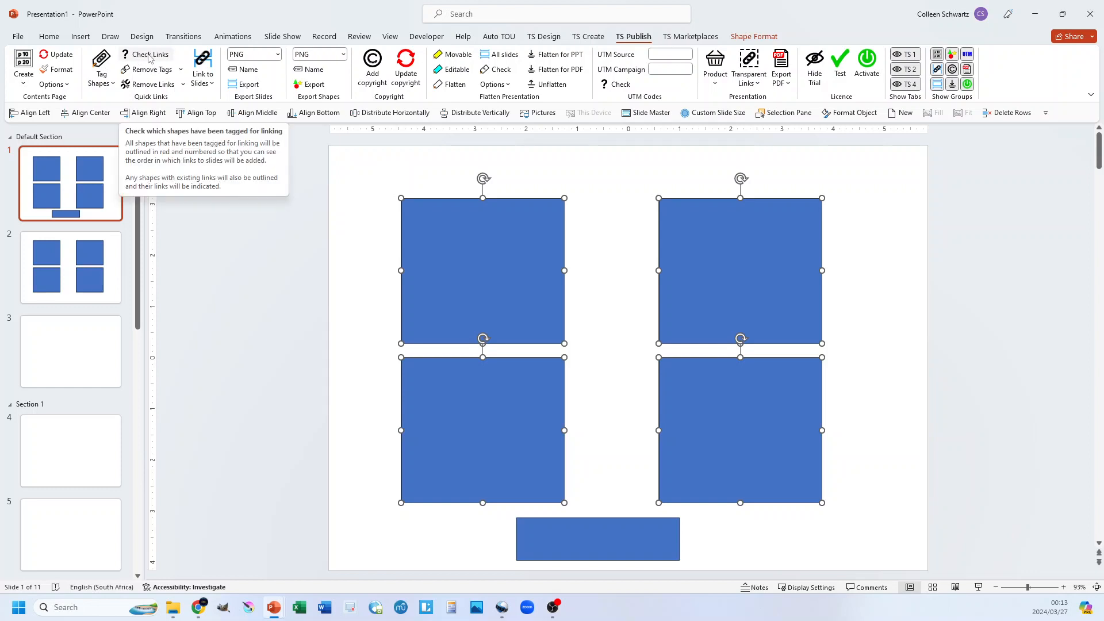
# Turn on Check Links to display tags and links, and remove the tags from the four squares
pyautogui.click(151, 57)
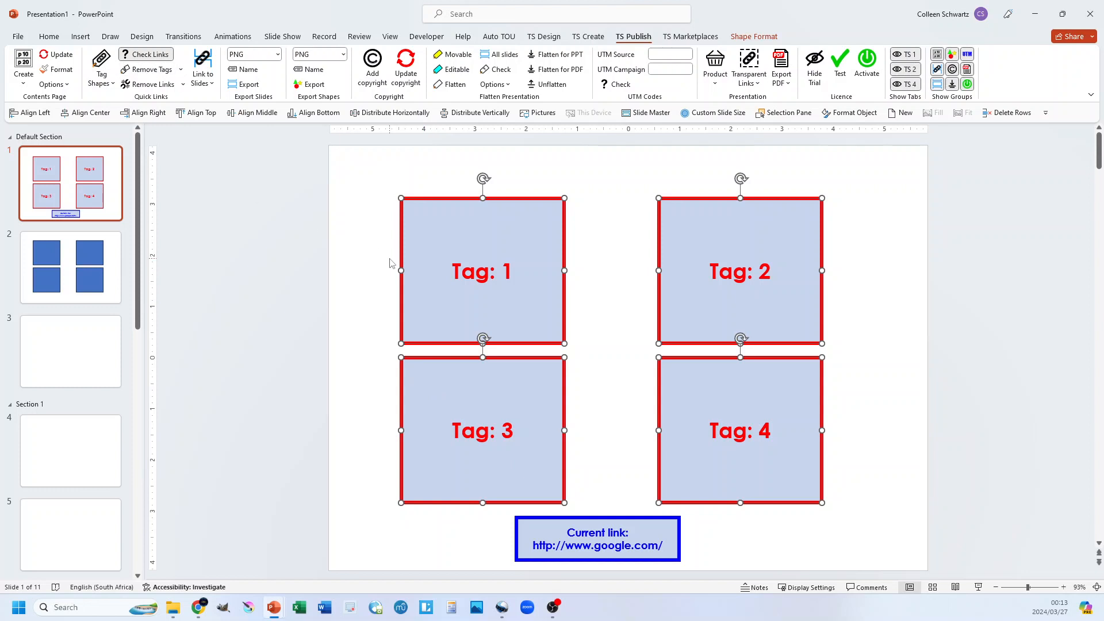
pyautogui.click(229, 237)
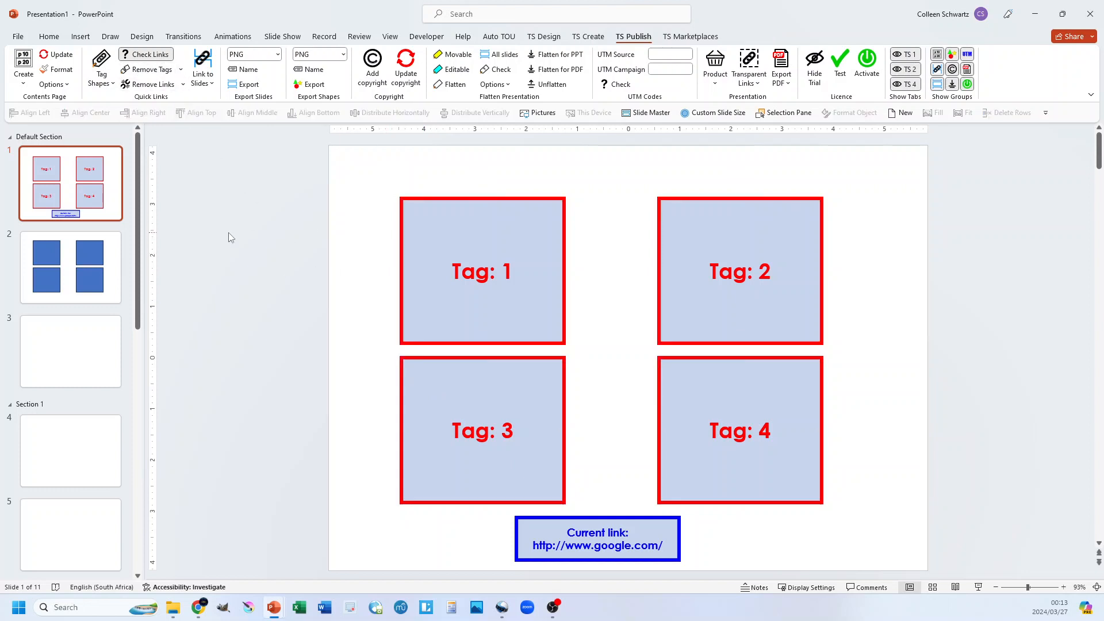
pyautogui.click(149, 70)
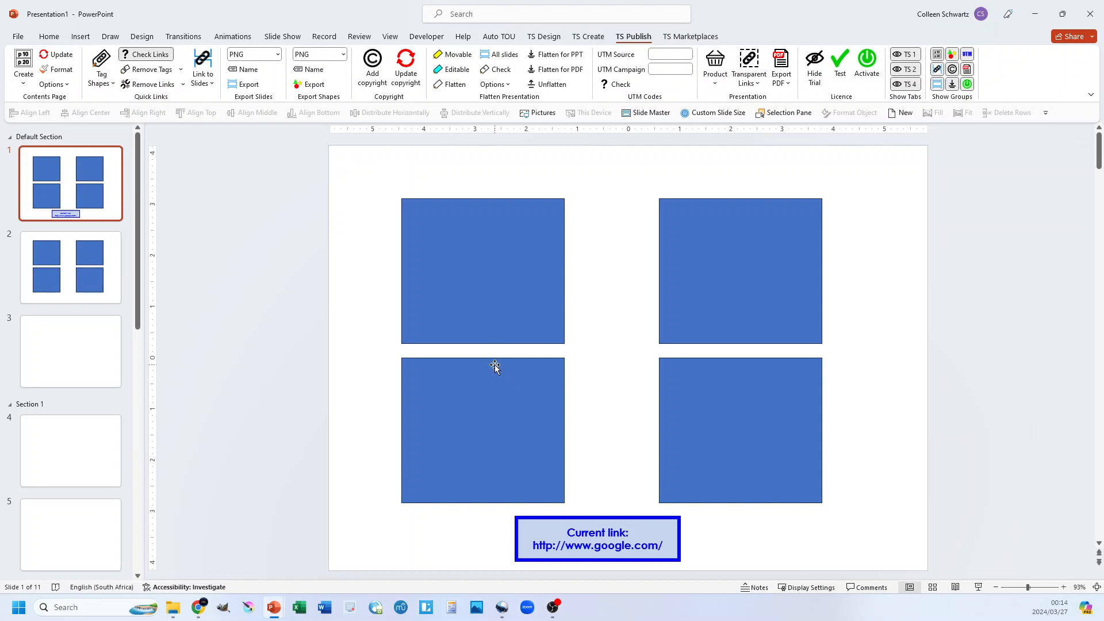
# Enable All Slides tagging, tag the four large squares from slide 1, and review slide 2
pyautogui.moveTo(355, 183); pyautogui.dragTo(890, 517)
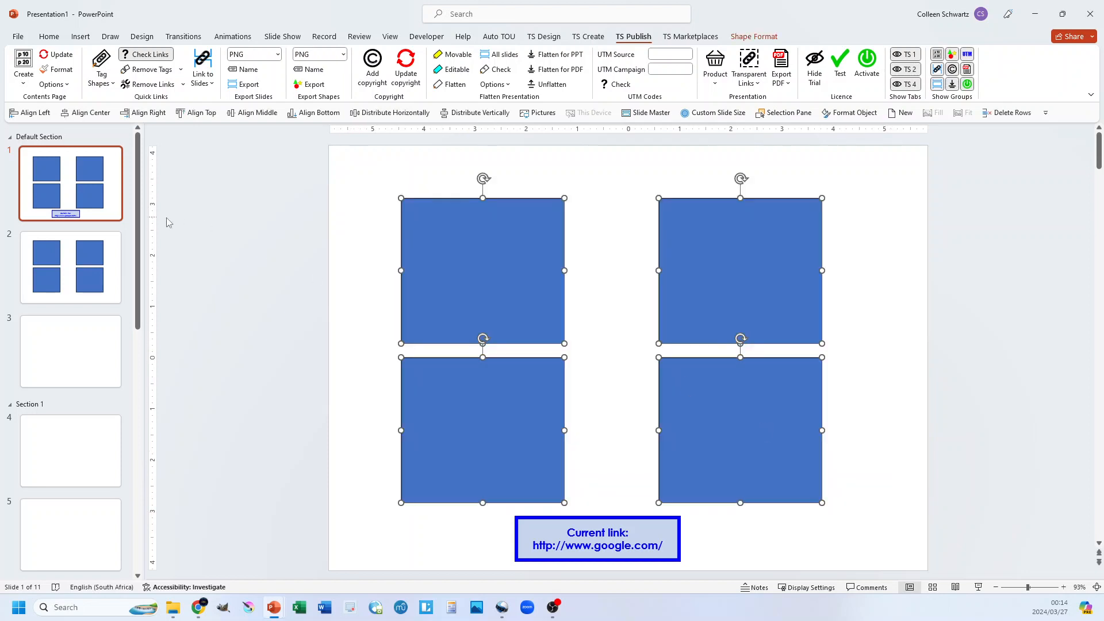
pyautogui.click(112, 86)
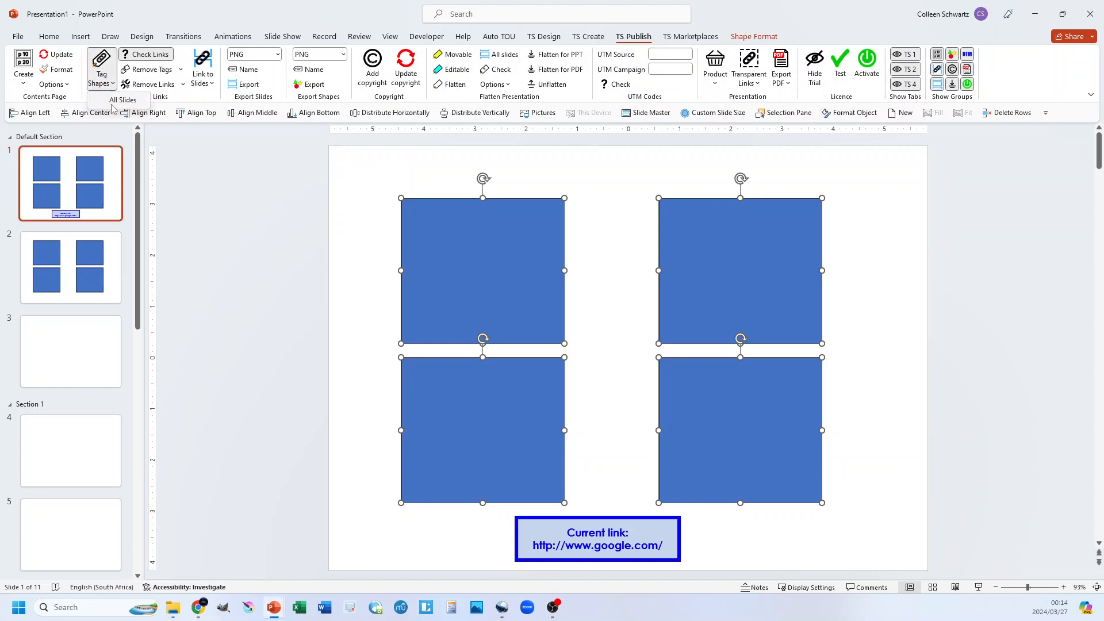
pyautogui.click(123, 100)
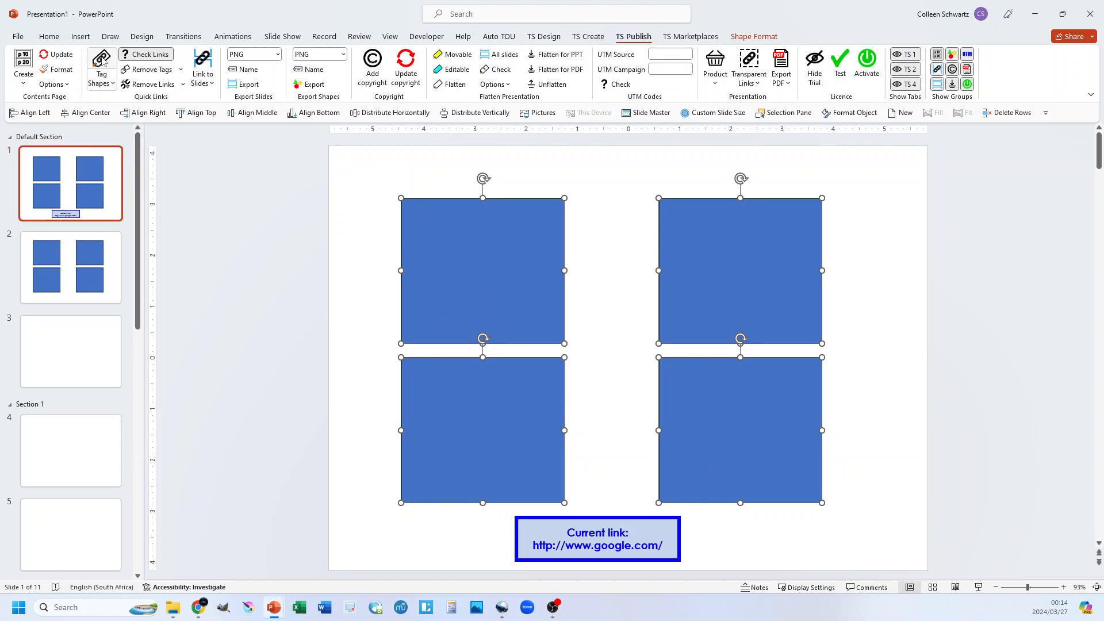
pyautogui.click(102, 61)
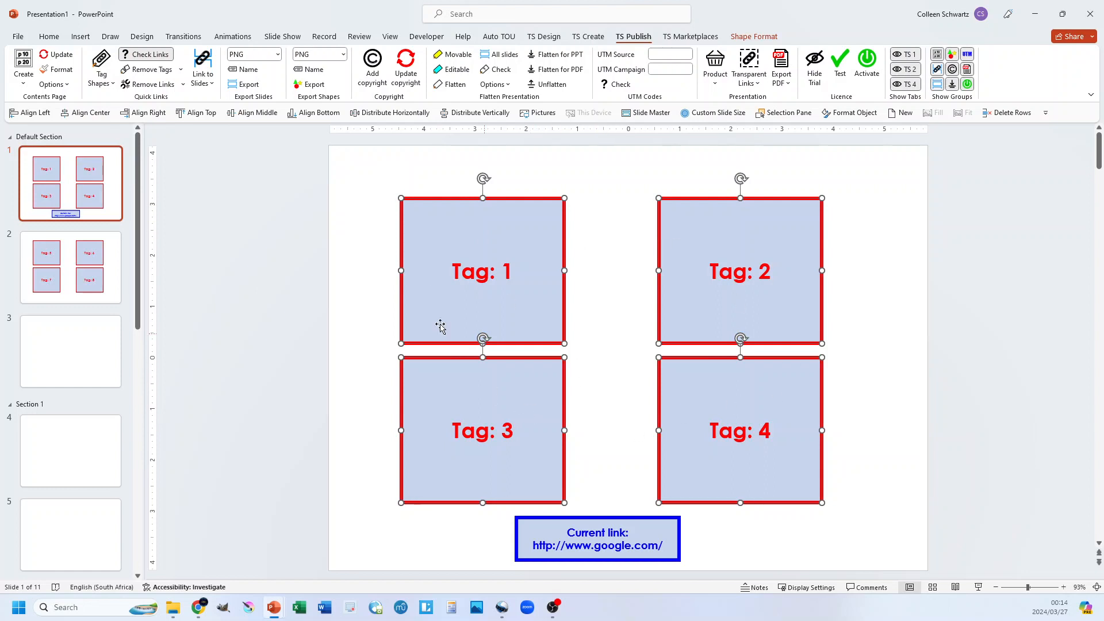
pyautogui.scroll(-1, 440, 326)
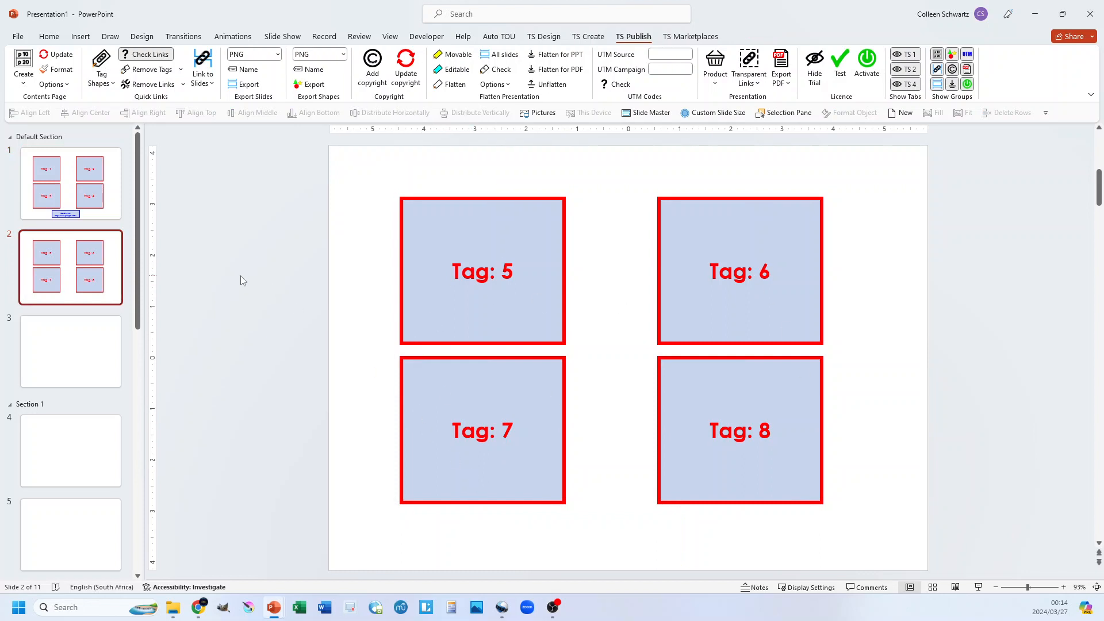
# Undo the tagging across all slides and turn off the All Slides tagging option
pyautogui.hotkey('ctrl', 'z')
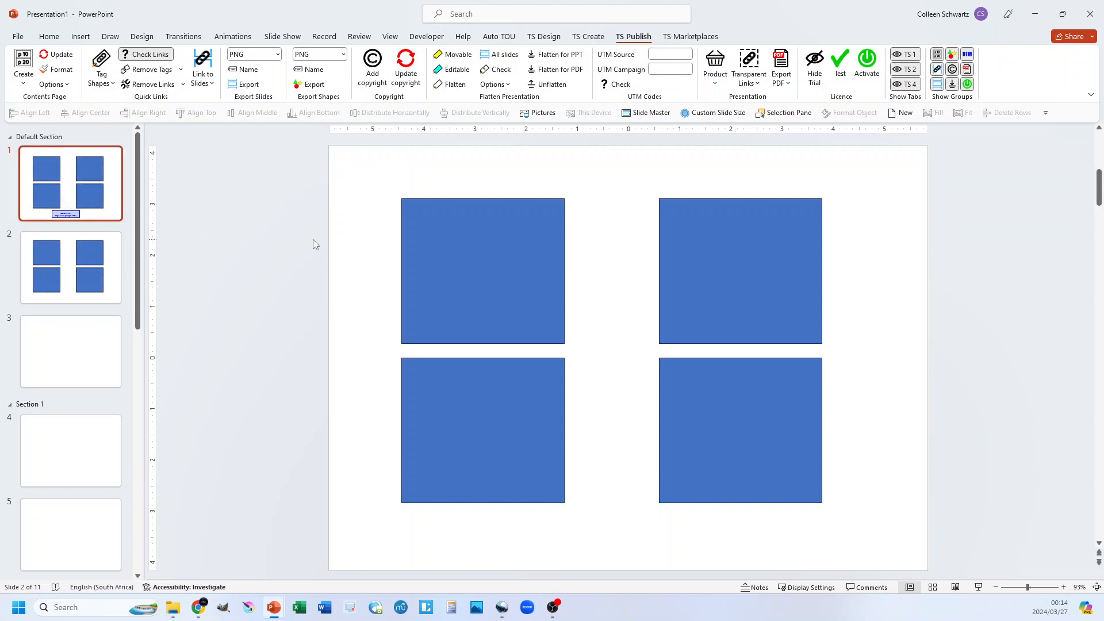
pyautogui.click(111, 85)
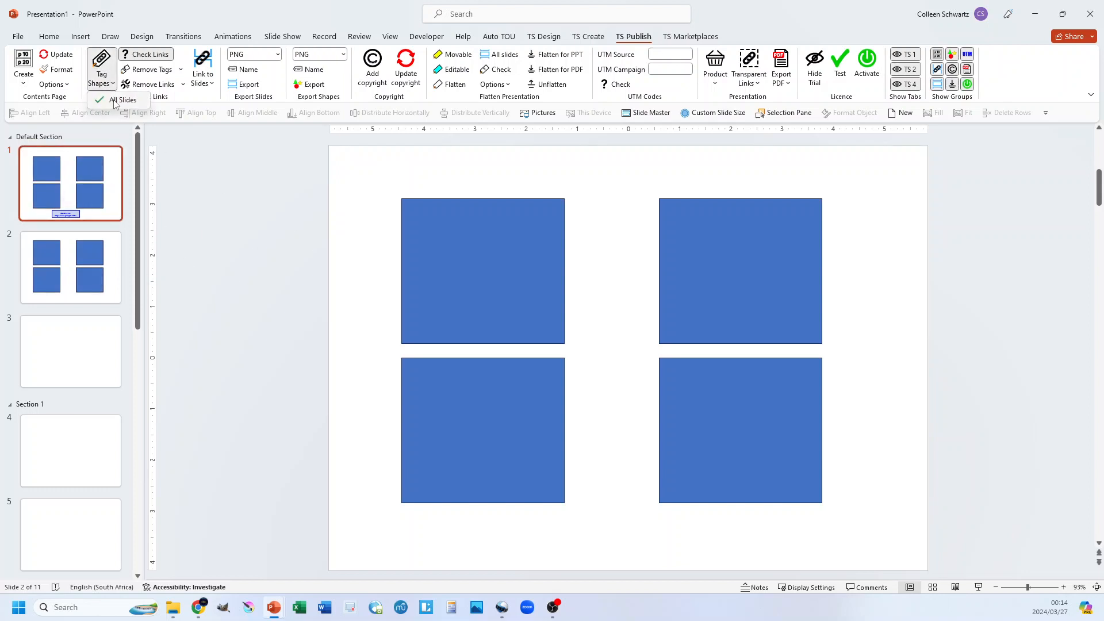
pyautogui.click(115, 104)
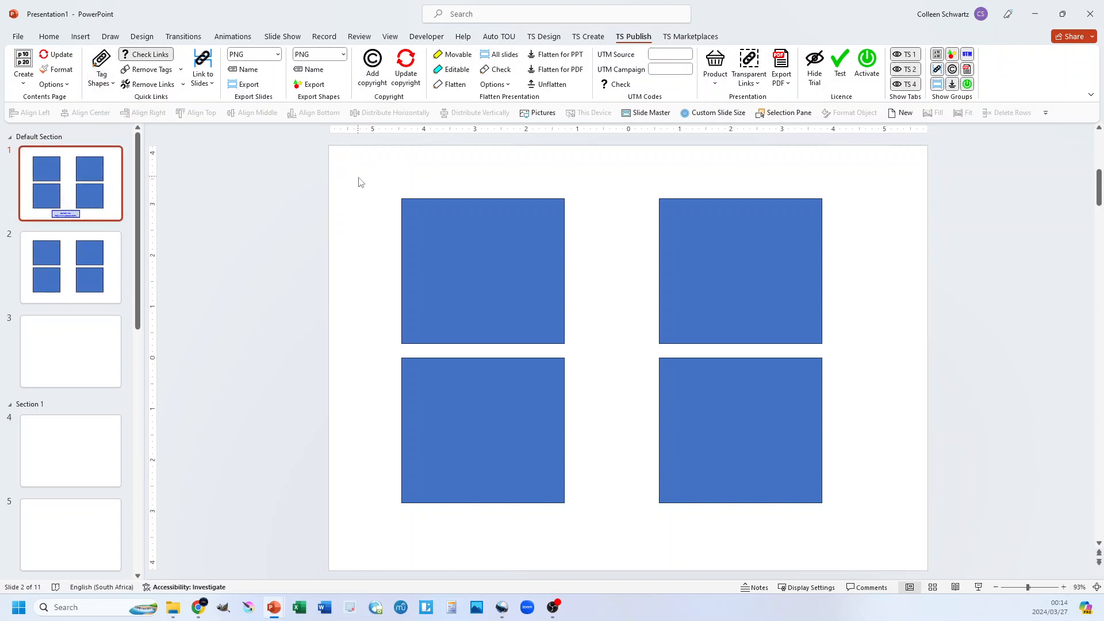
# Tag the four squares on slide 2 before tagging slide 1, and deselect them
pyautogui.moveTo(358, 182); pyautogui.dragTo(864, 522)
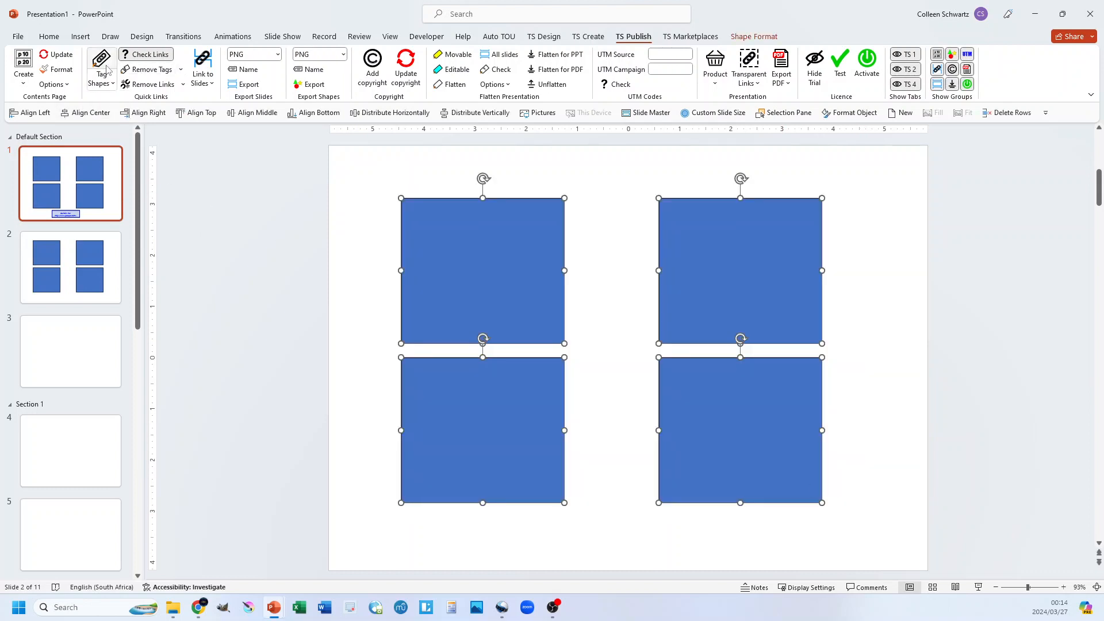
pyautogui.click(107, 69)
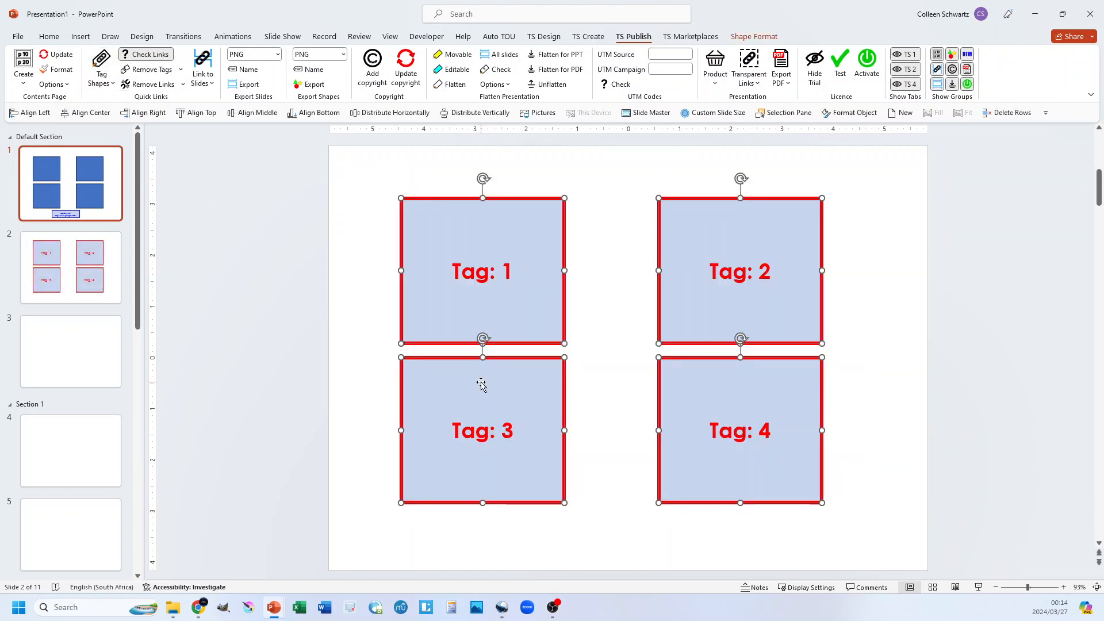
pyautogui.click(264, 337)
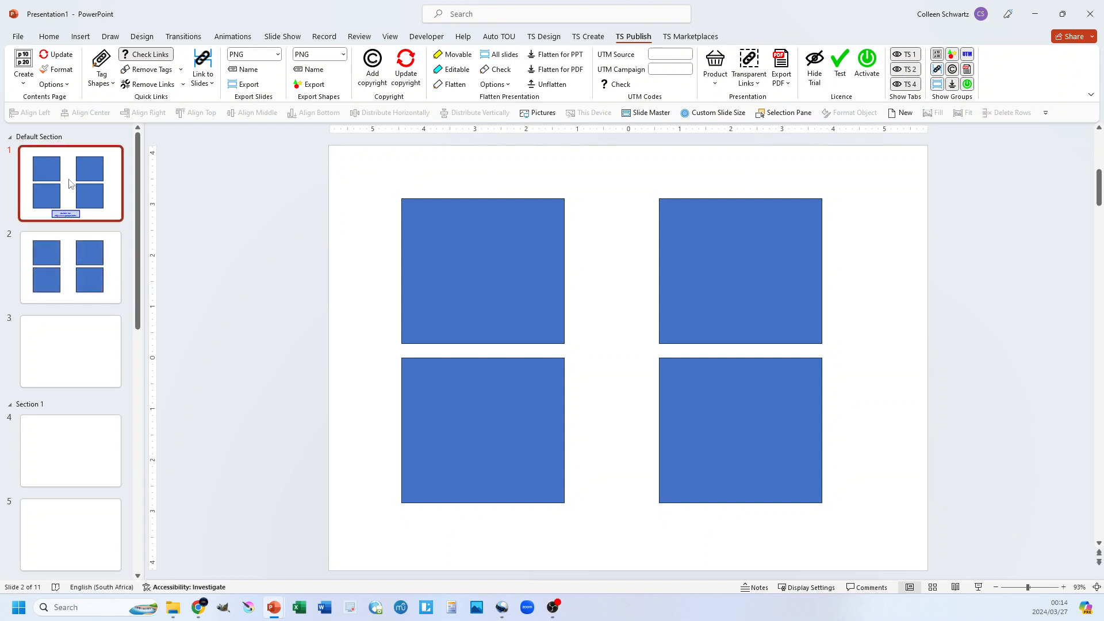
# Tag the four large squares on slide 1, leaving out the small linked rectangle below them
pyautogui.click(69, 183)
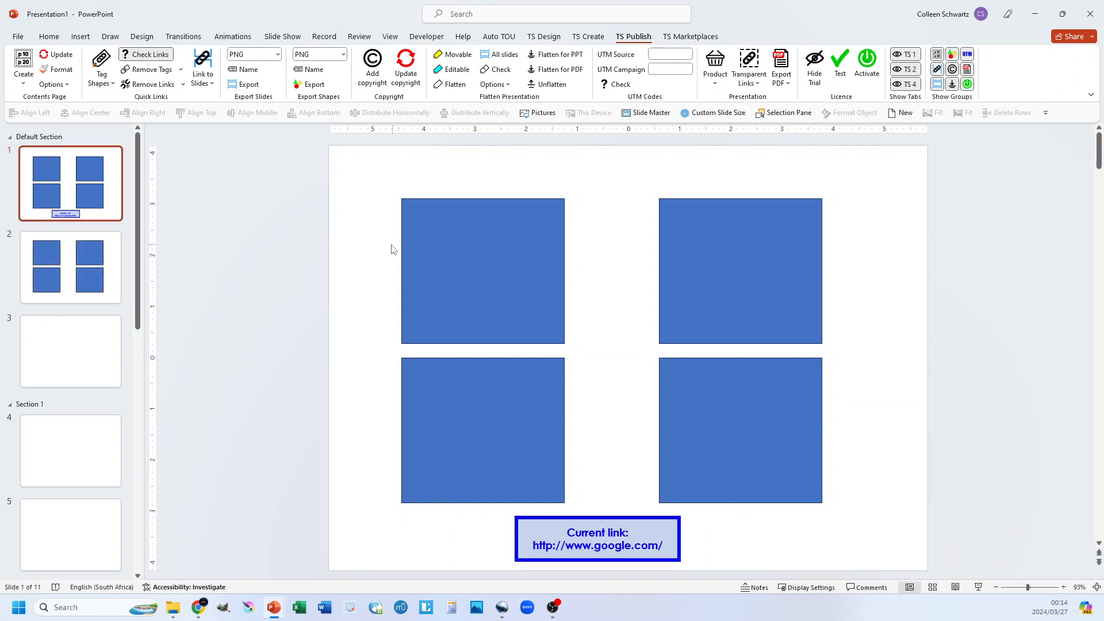
pyautogui.moveTo(367, 173); pyautogui.dragTo(864, 535)
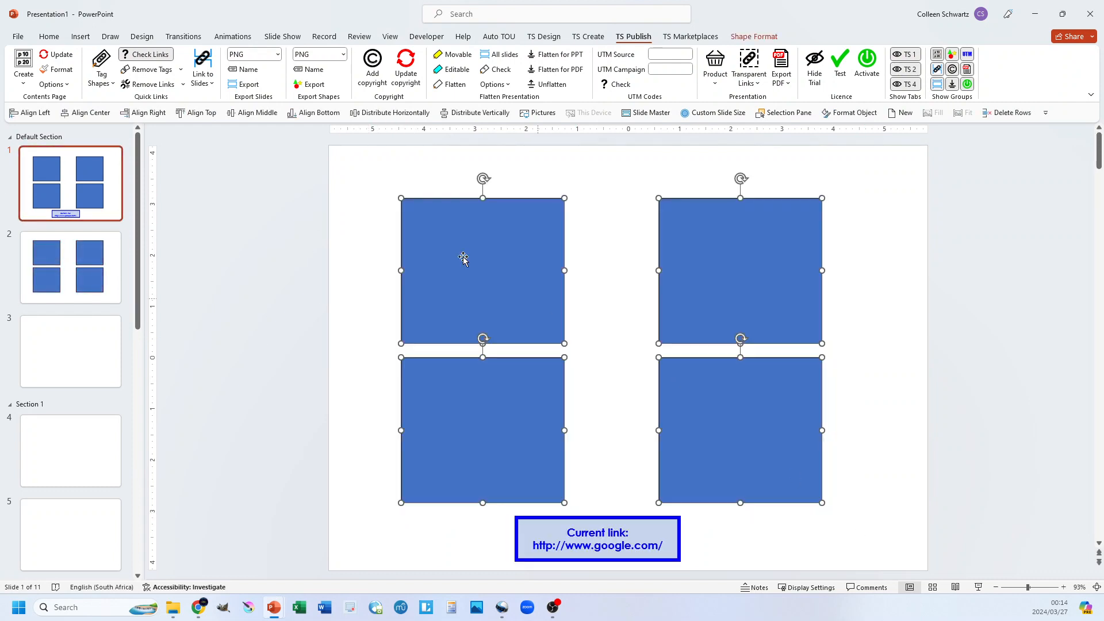
pyautogui.click(102, 61)
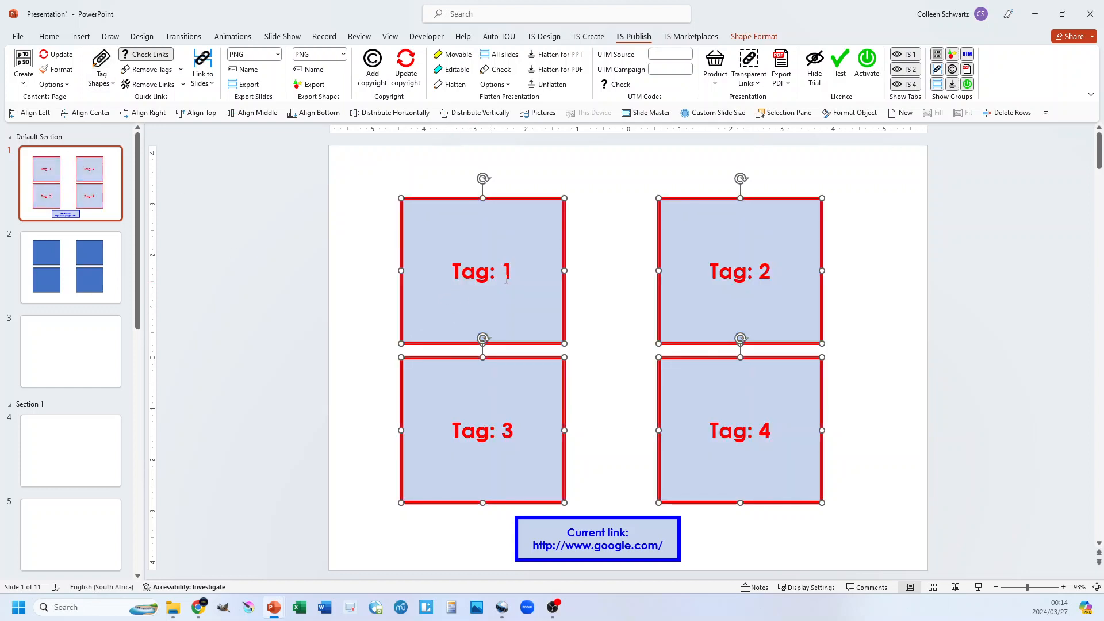
# Tag only the upper two squares on slide 2 and compare with the tag order on slide 1
pyautogui.click(72, 292)
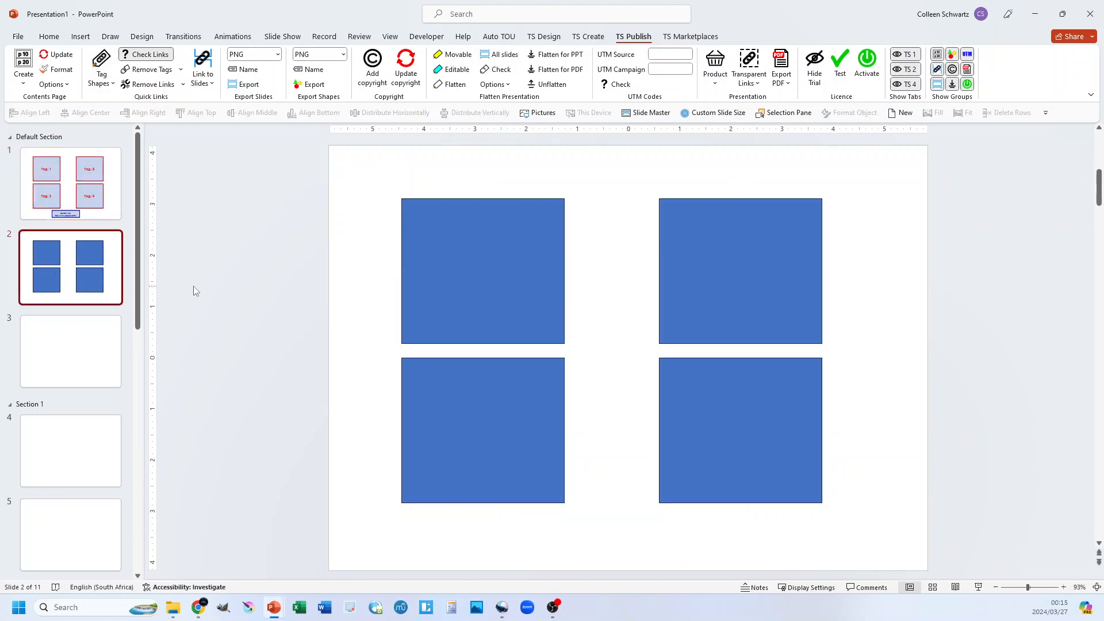
pyautogui.click(478, 251)
pyautogui.keyDown('shift'); pyautogui.click(697, 272); pyautogui.keyUp('shift')
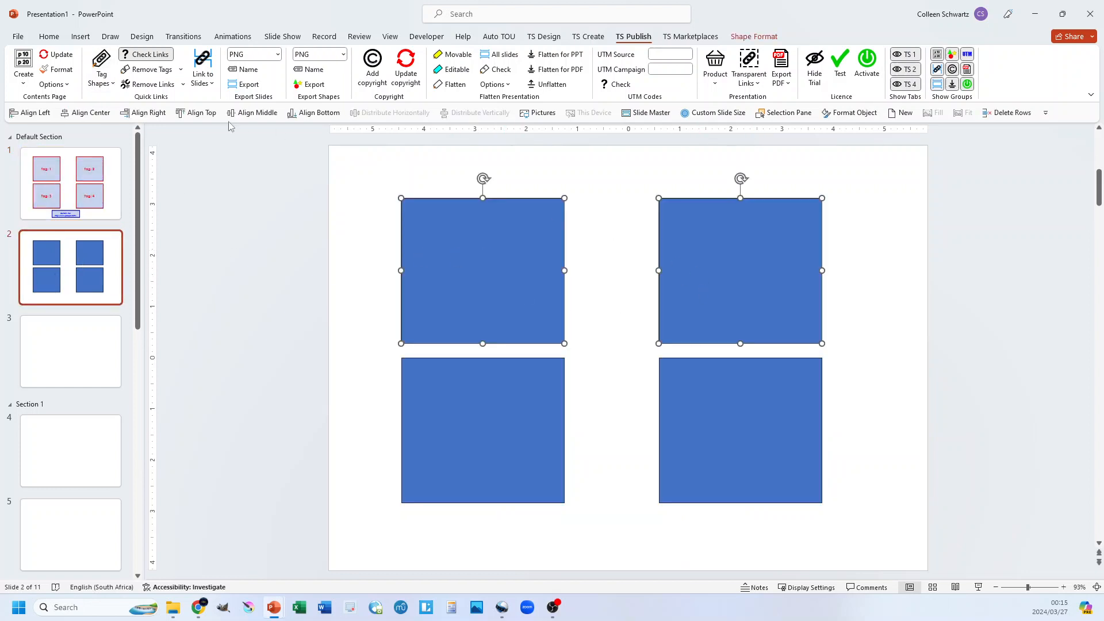
pyautogui.click(106, 71)
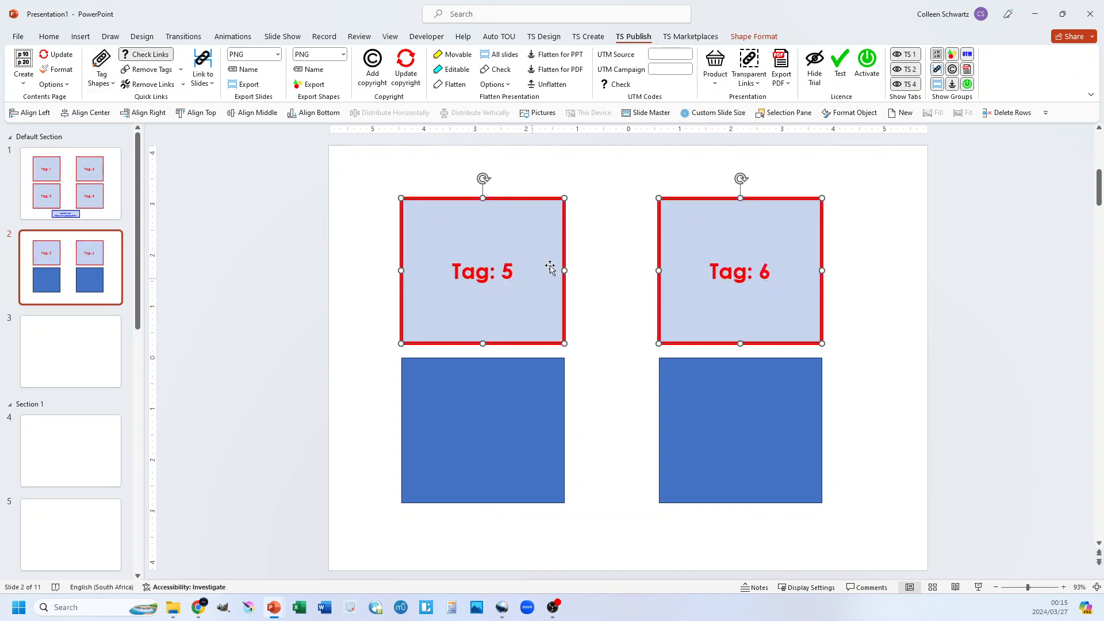
pyautogui.click(81, 184)
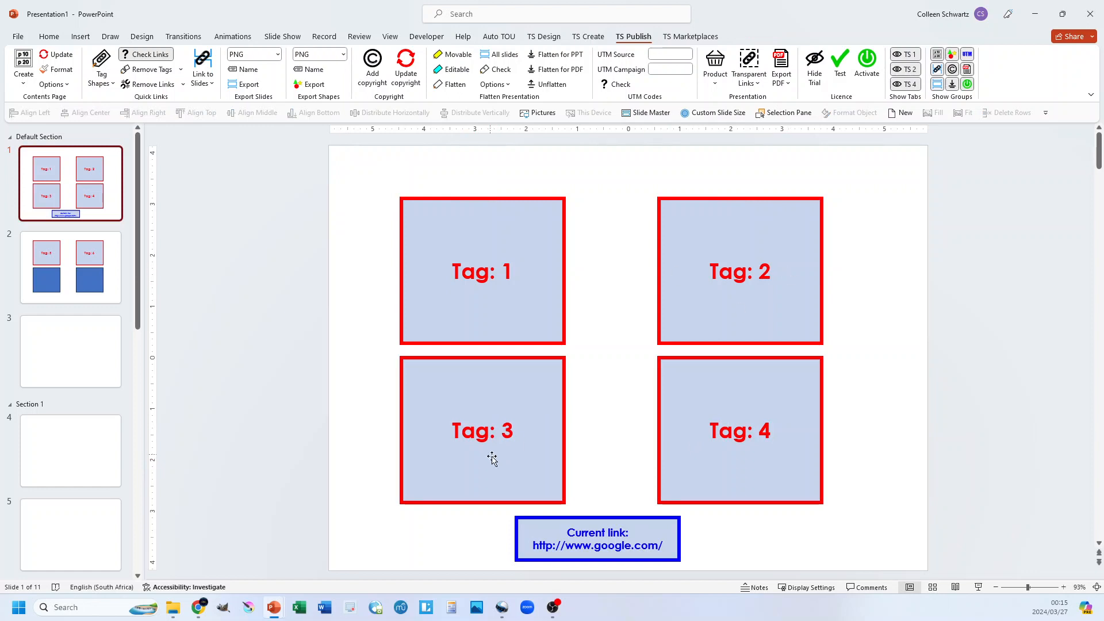
# Remove the tag from the upper-left square on slide 2
pyautogui.click(85, 266)
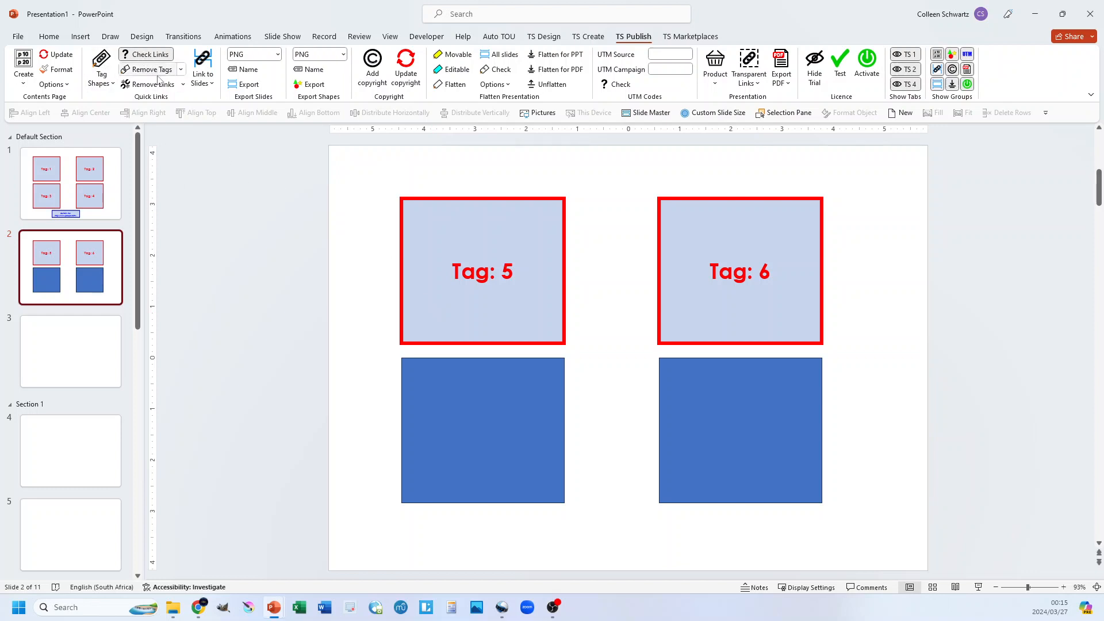
pyautogui.click(438, 235)
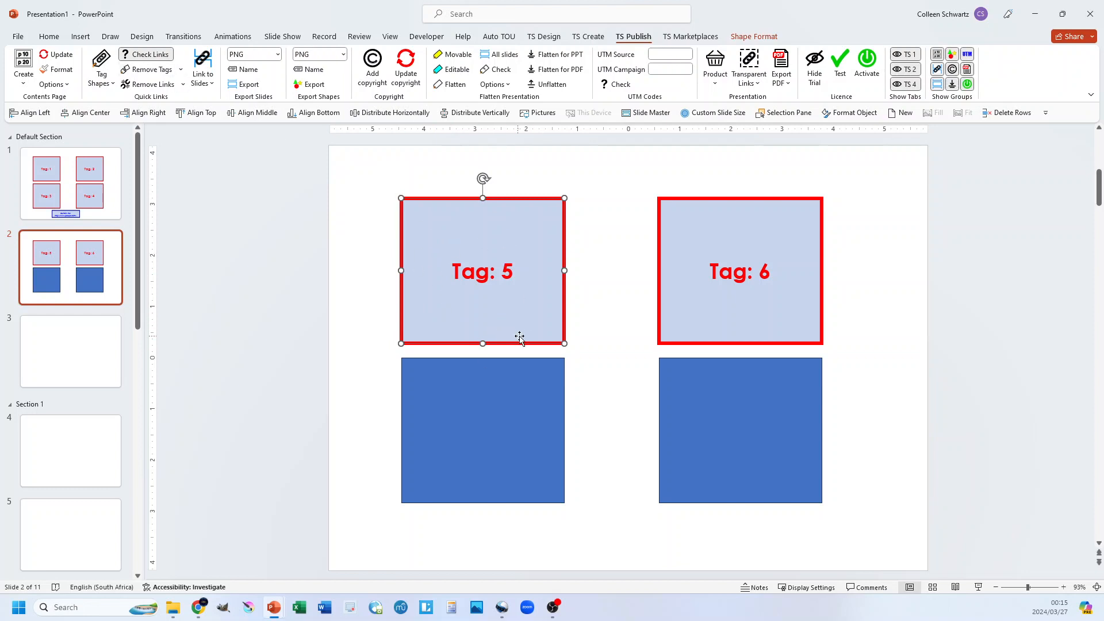
pyautogui.click(149, 70)
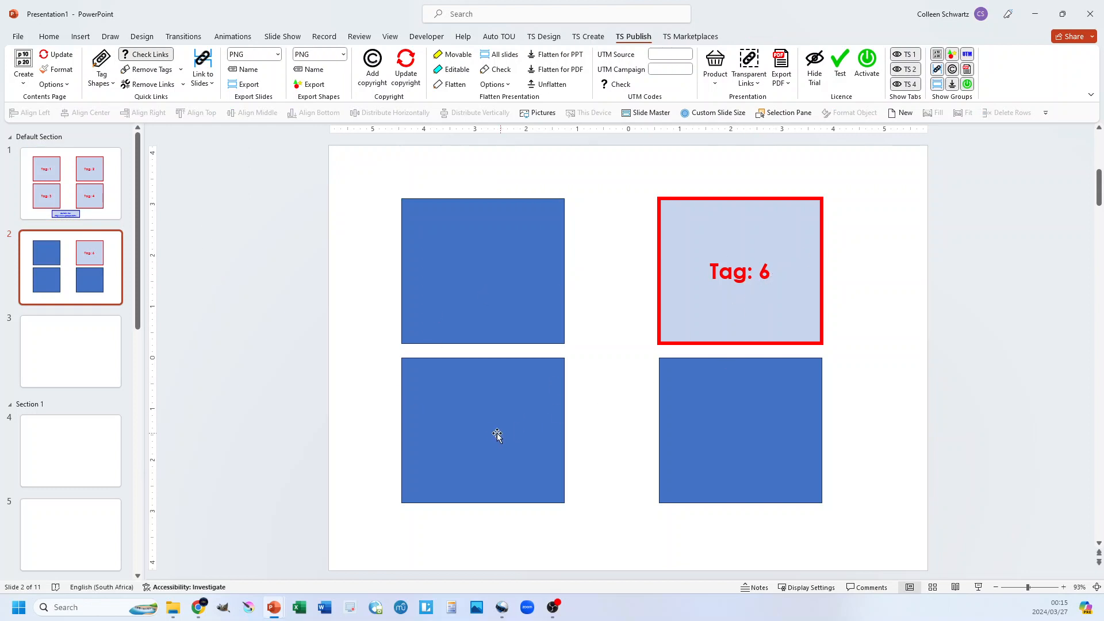
# Tag the lower two squares on slide 2 and check the tag sequence across slides 1 and 2
pyautogui.click(520, 417)
pyautogui.keyDown('shift'); pyautogui.click(735, 427); pyautogui.keyUp('shift')
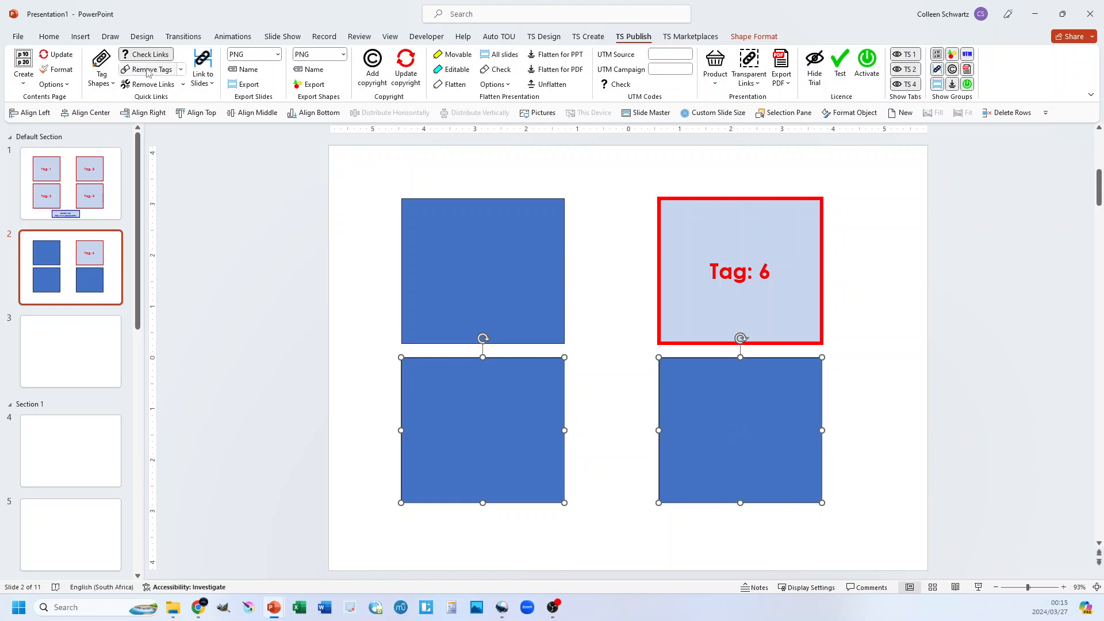
pyautogui.click(101, 62)
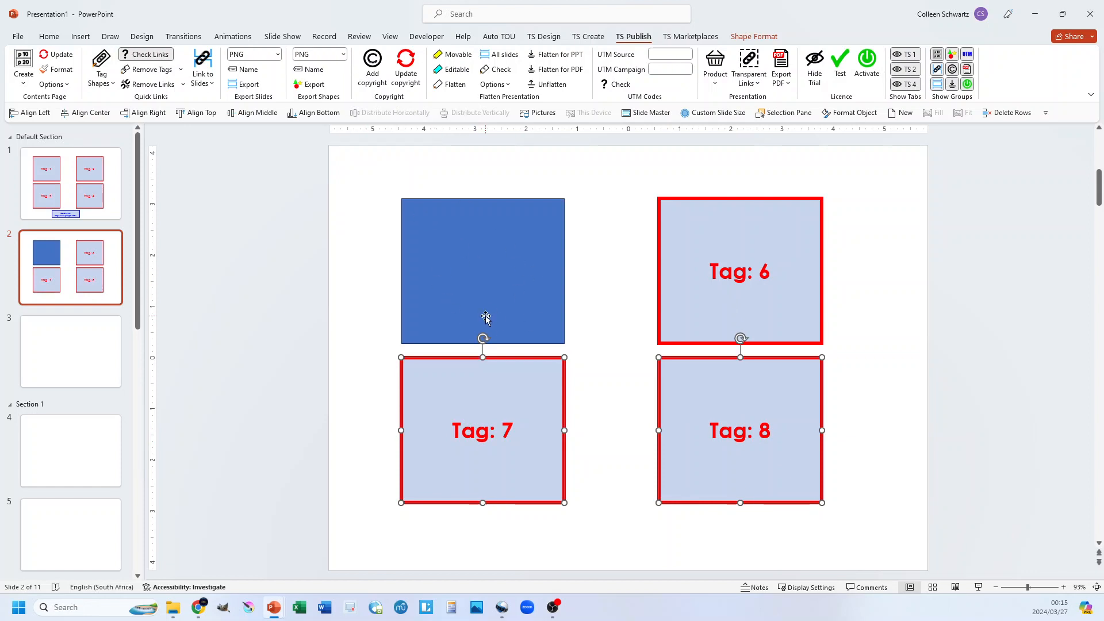
pyautogui.click(95, 194)
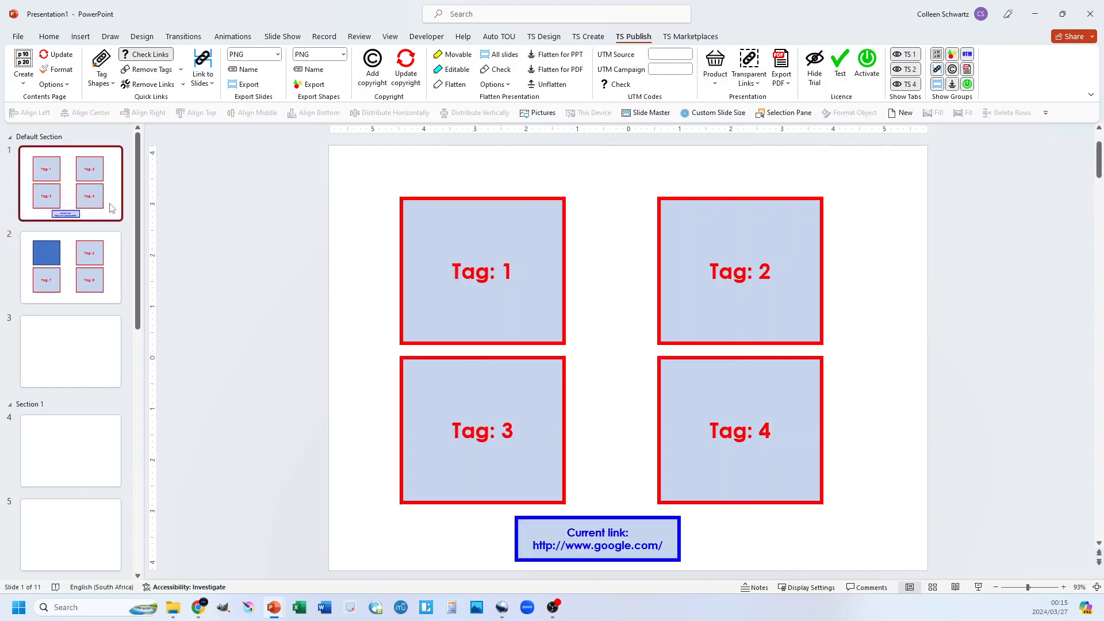
pyautogui.click(72, 272)
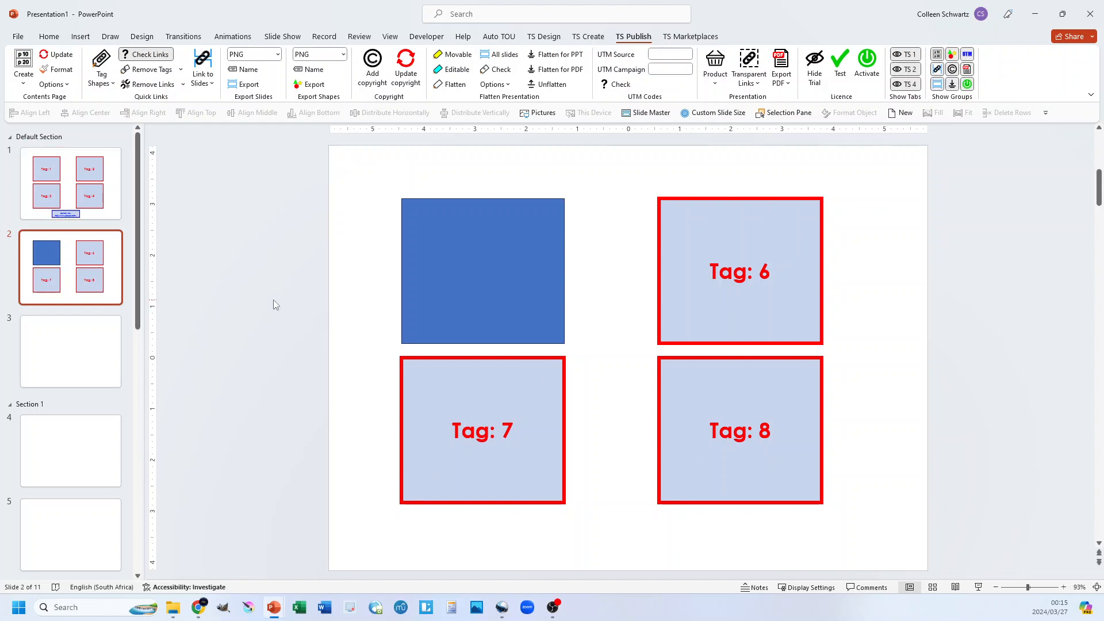
# Undo the tagging of the lower two squares on slide 2
pyautogui.hotkey('ctrl', 'z')
pyautogui.hotkey('ctrl', 'z')
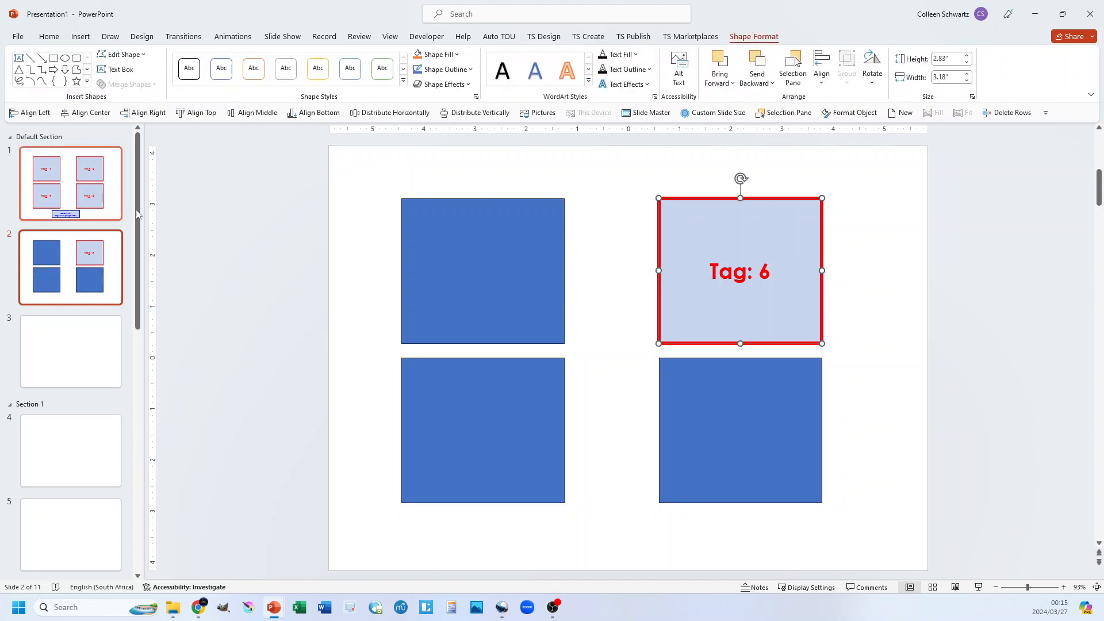
# Remove all remaining tags from the squares on slides 1 and 2
pyautogui.click(633, 37)
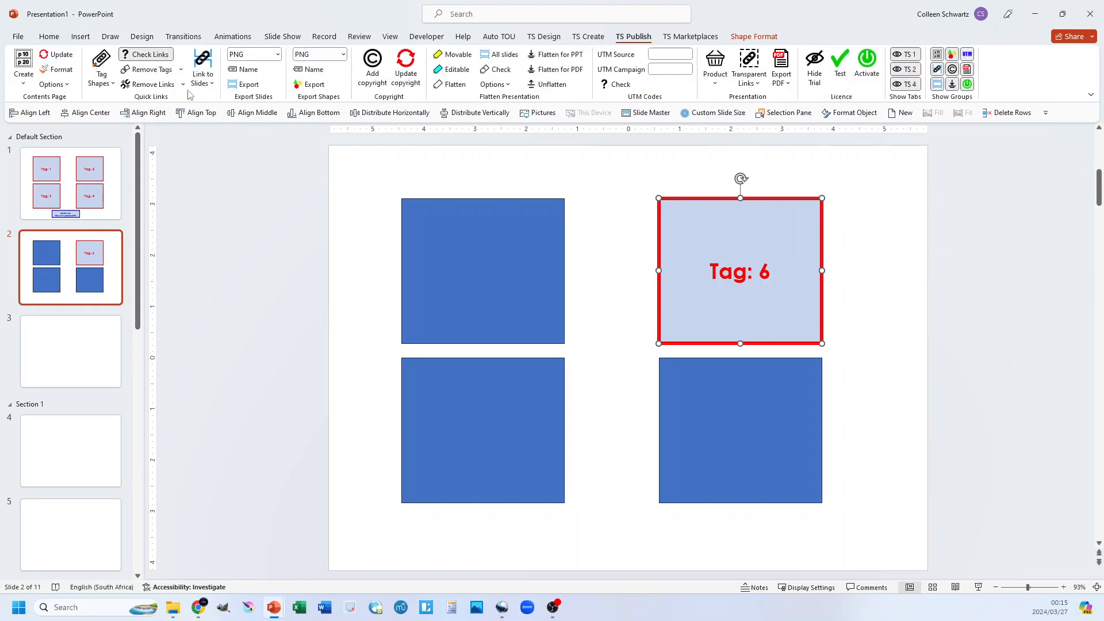
pyautogui.click(154, 69)
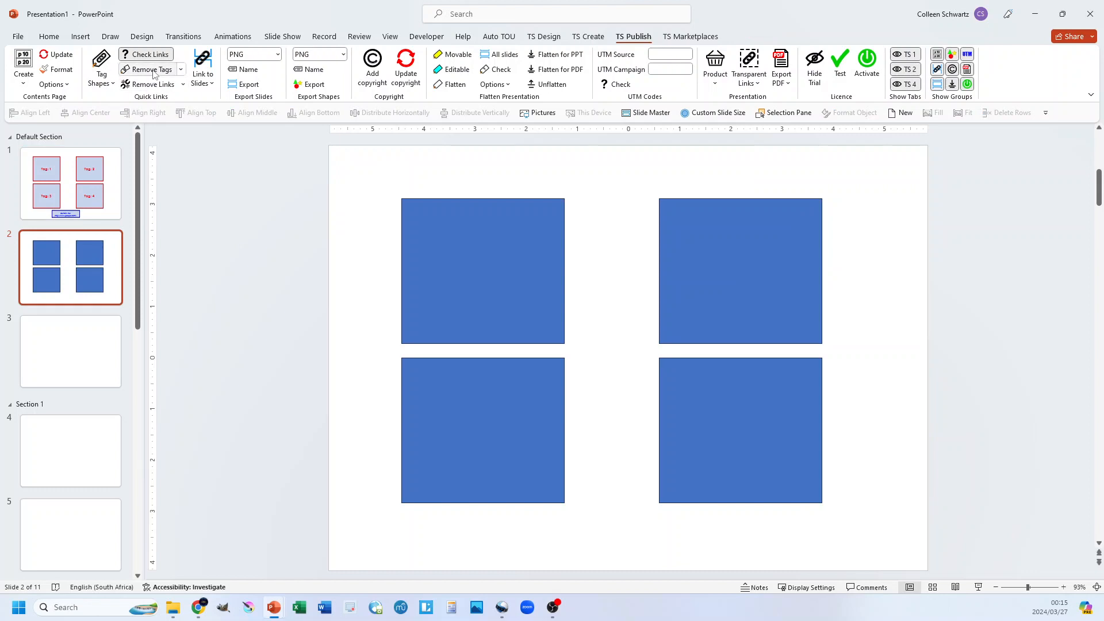
pyautogui.click(78, 182)
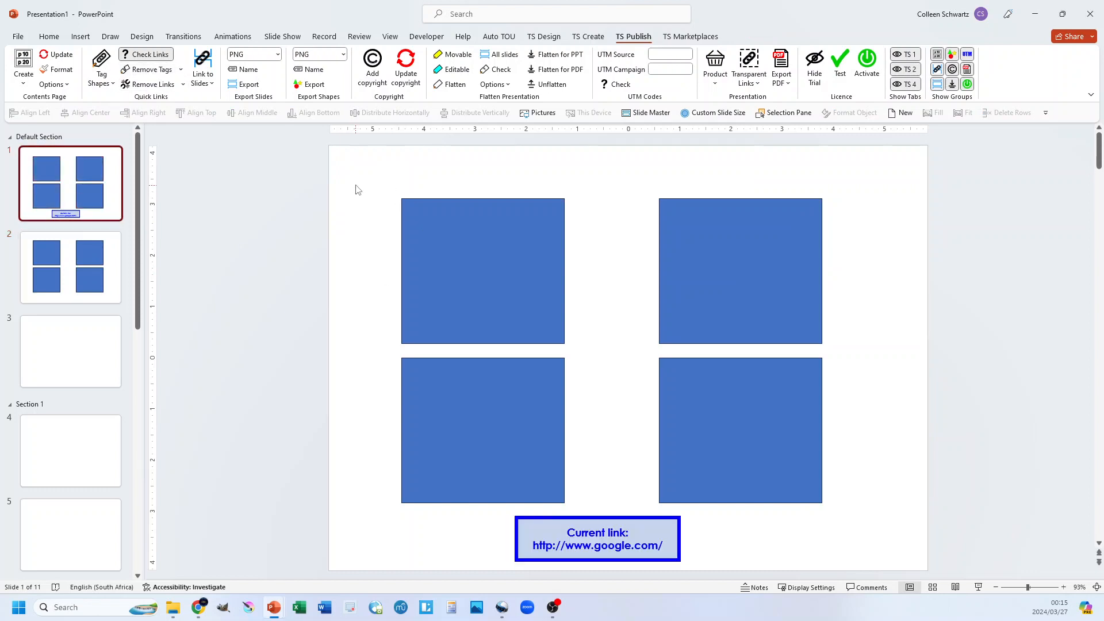
# Tag the four squares on slide 1 and their counterparts on slide 2 using the All Slides option, and check both slides
pyautogui.moveTo(353, 182); pyautogui.dragTo(870, 538)
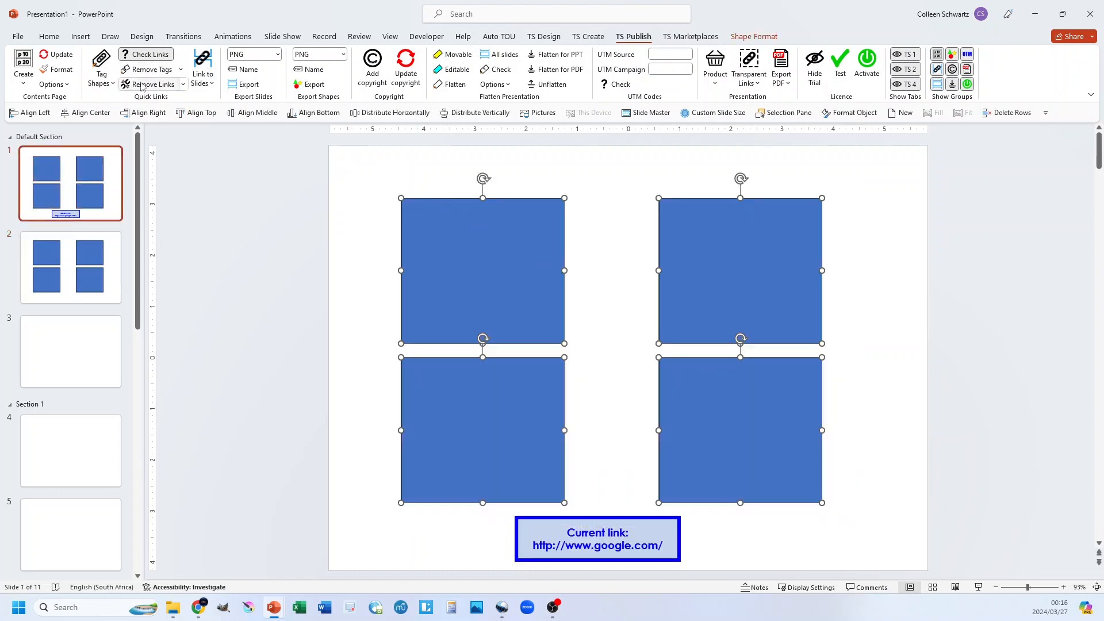
pyautogui.click(111, 84)
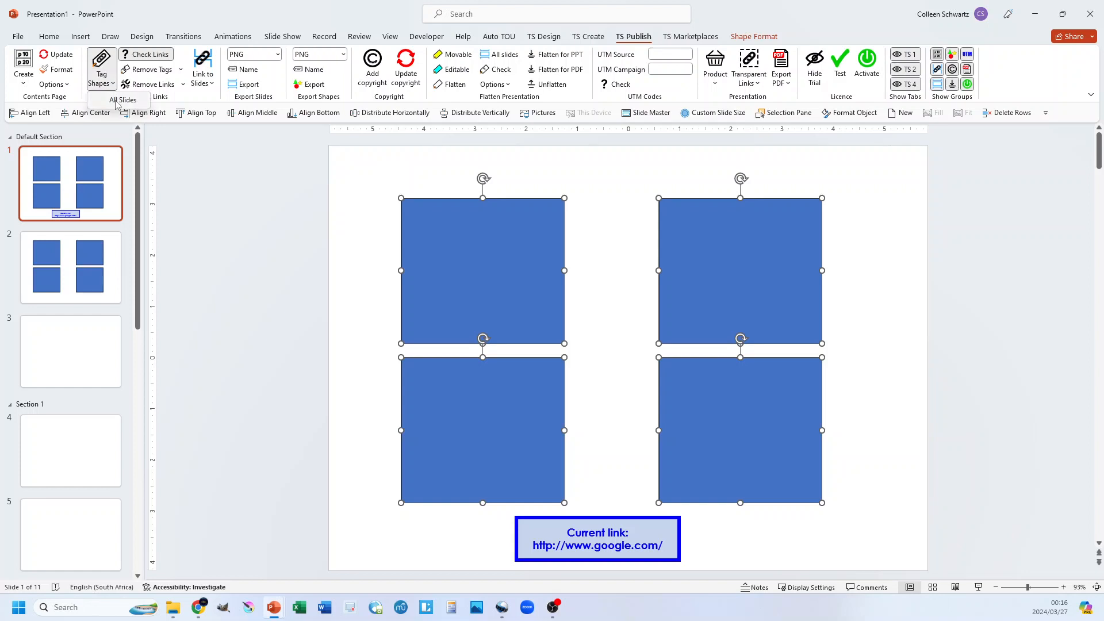
pyautogui.click(116, 102)
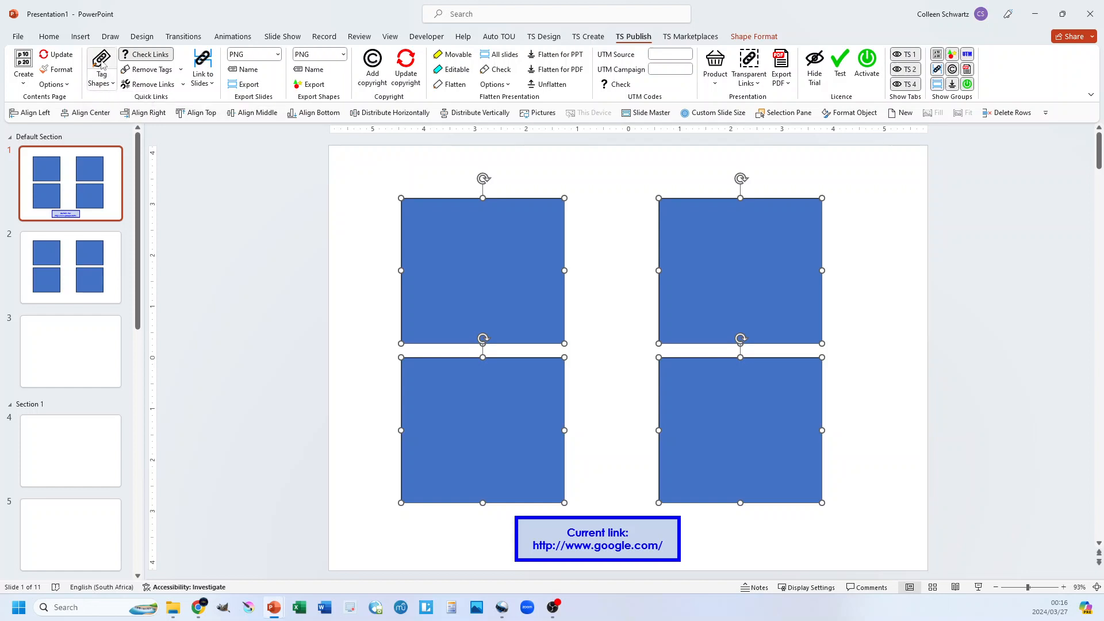
pyautogui.click(101, 63)
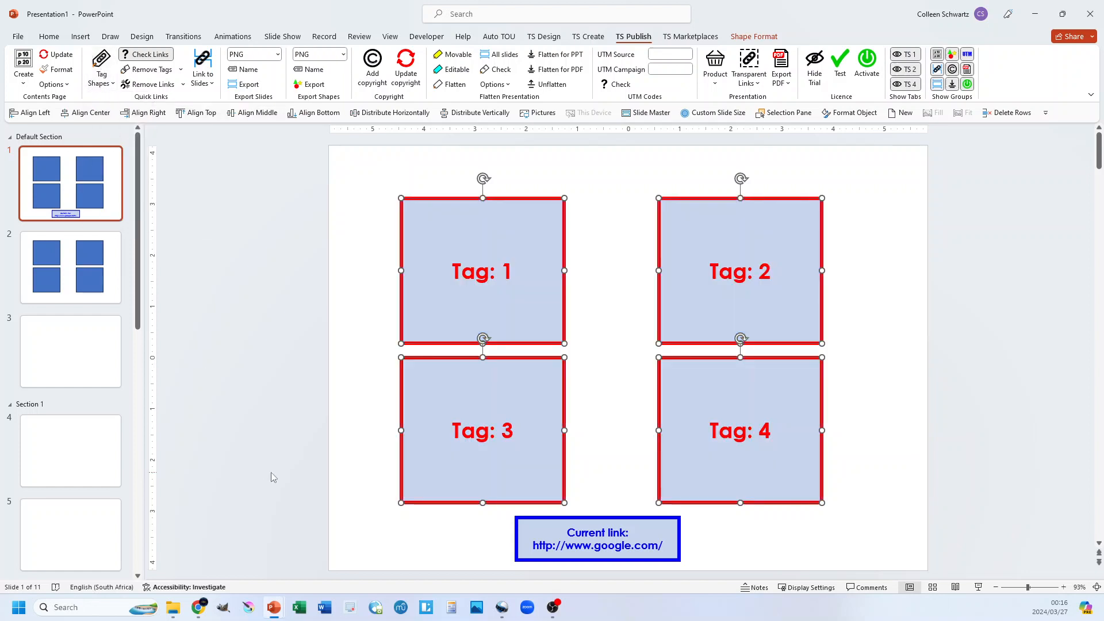
pyautogui.click(268, 340)
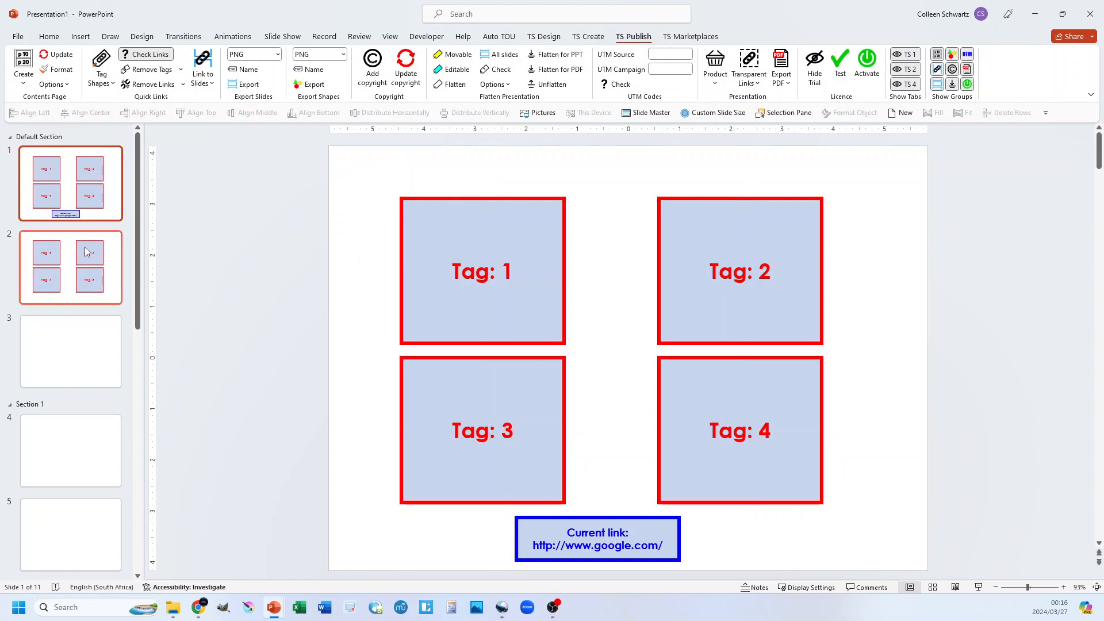
pyautogui.click(87, 280)
pyautogui.click(110, 185)
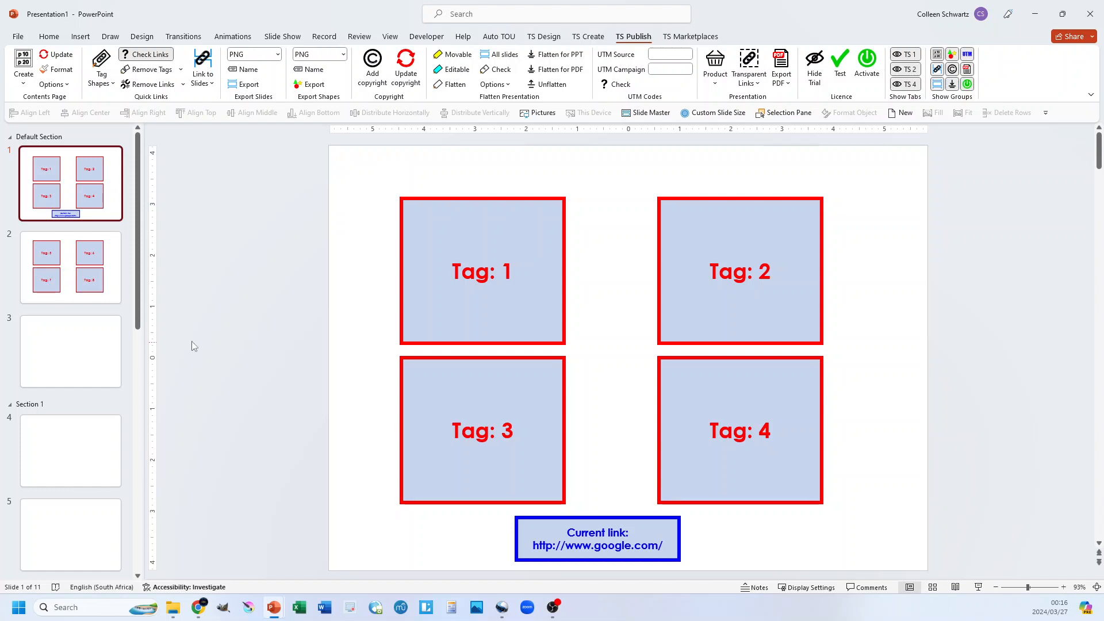
# Select slides 4, 6, 7, 9, 10 and 11 together as the link targets
pyautogui.scroll(-3, 81, 426)
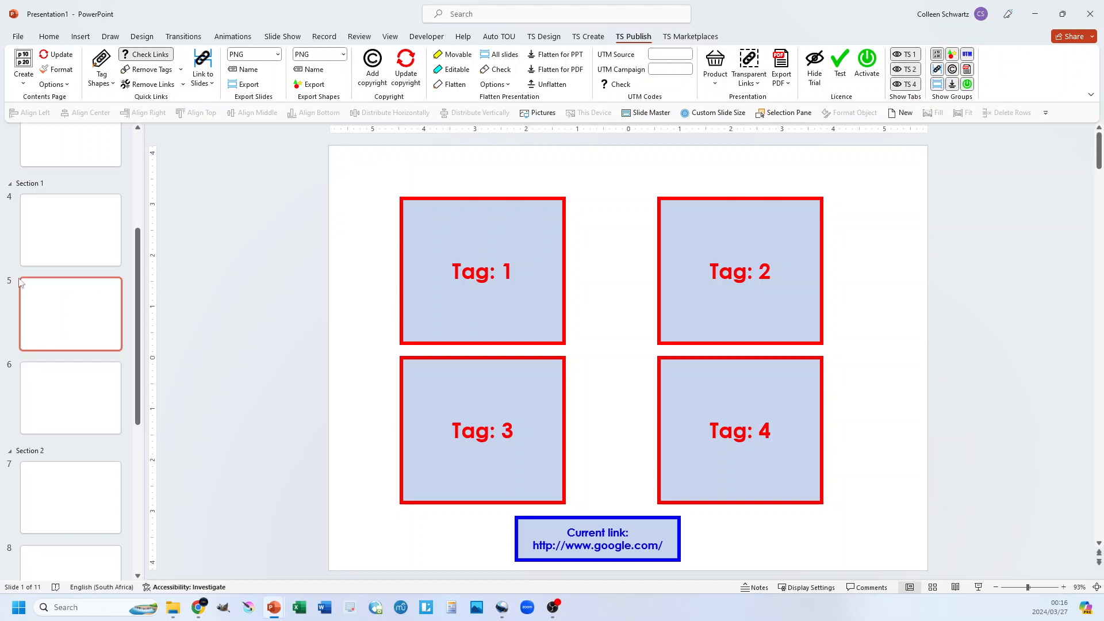
pyautogui.click(62, 231)
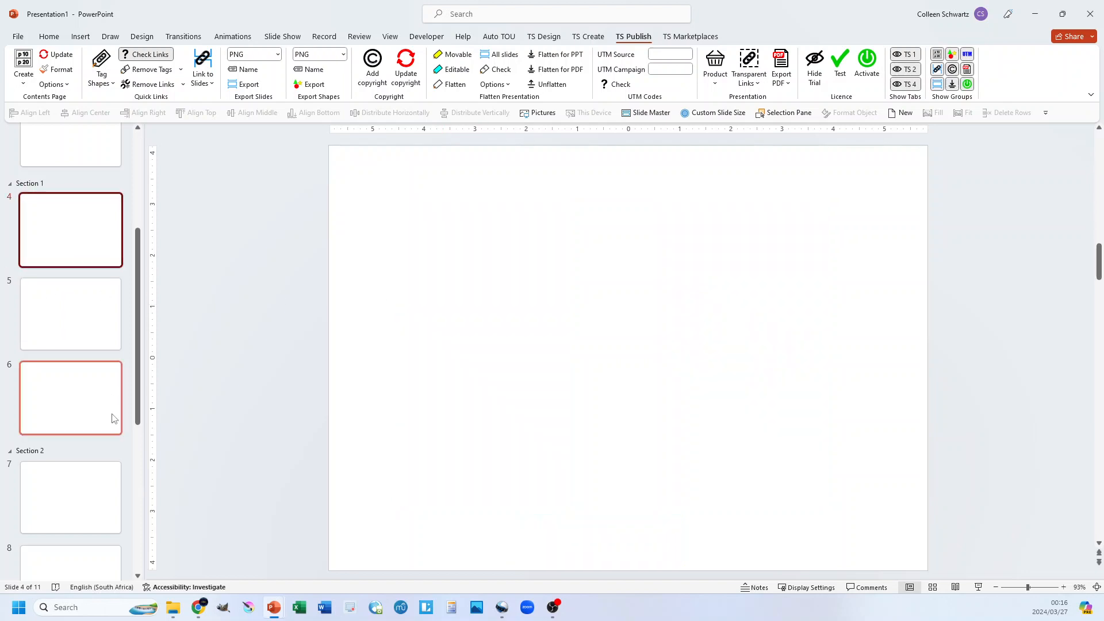
pyautogui.click(68, 396)
pyautogui.keyDown('ctrl'); pyautogui.click(72, 489); pyautogui.keyUp('ctrl')
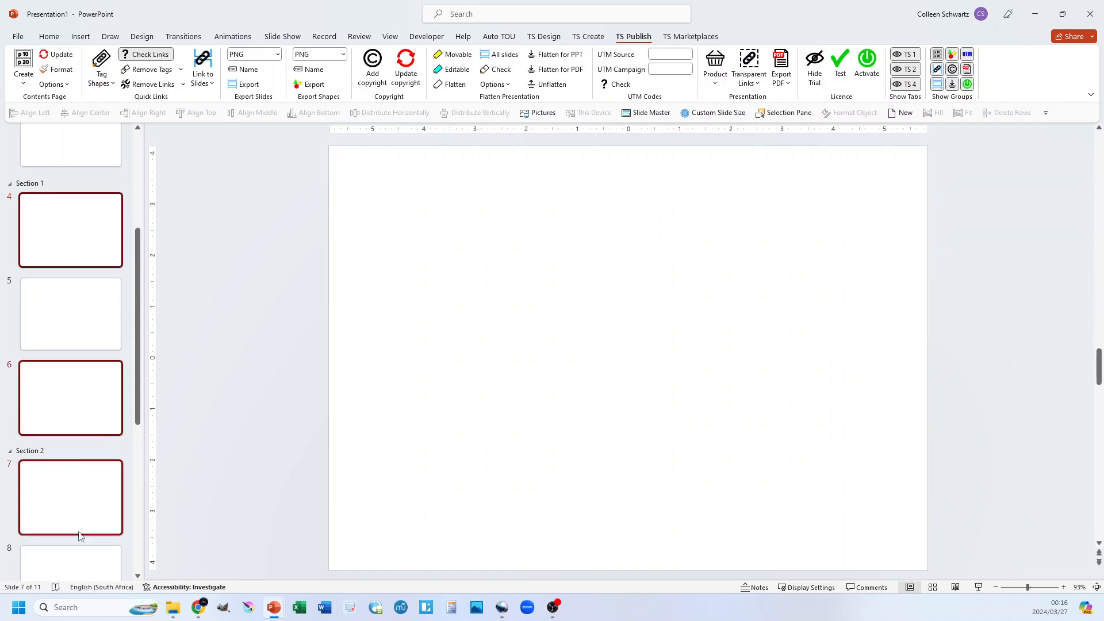
pyautogui.scroll(-2, 68, 480)
pyautogui.scroll(-3, 67, 480)
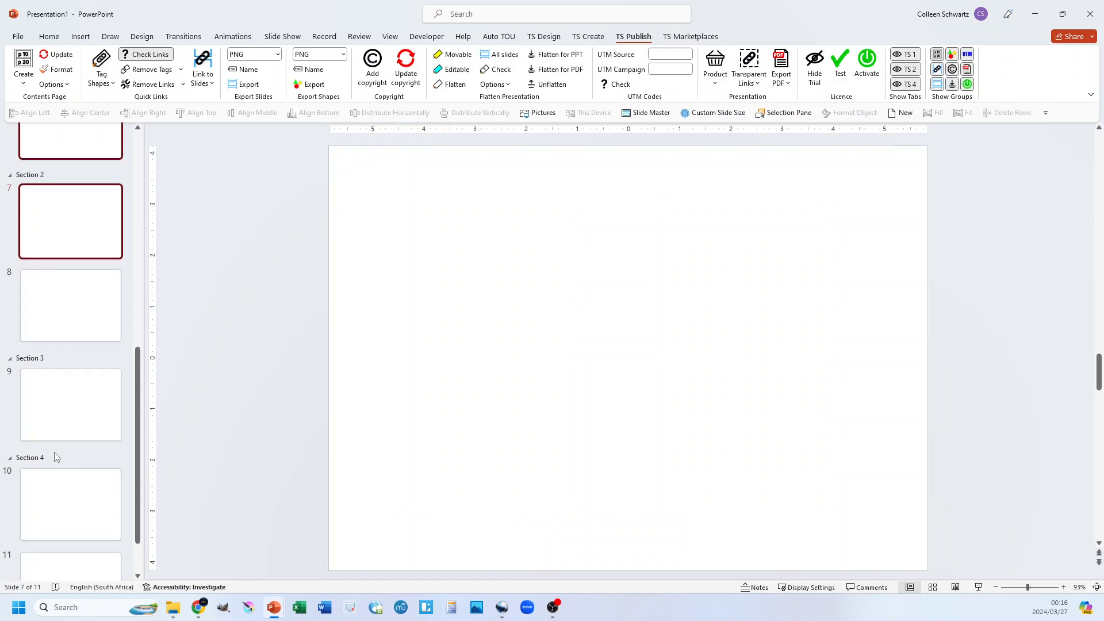
pyautogui.keyDown('ctrl'); pyautogui.click(71, 403); pyautogui.keyUp('ctrl')
pyautogui.keyDown('ctrl'); pyautogui.click(75, 510); pyautogui.keyUp('ctrl')
pyautogui.scroll(-1, 76, 454)
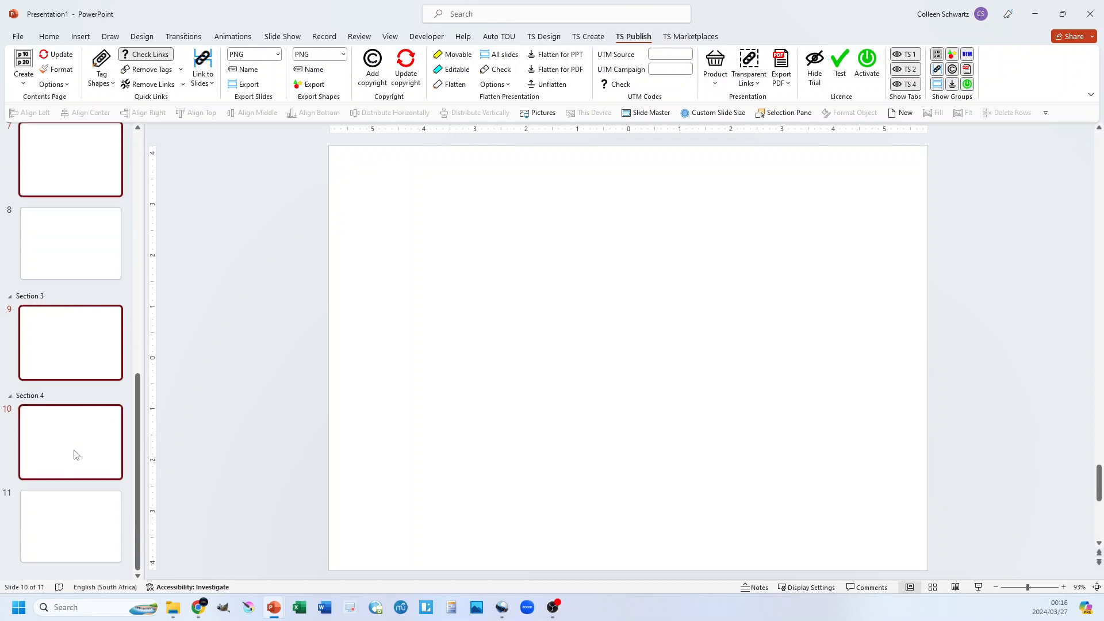
pyautogui.keyDown('ctrl'); pyautogui.click(79, 523); pyautogui.keyUp('ctrl')
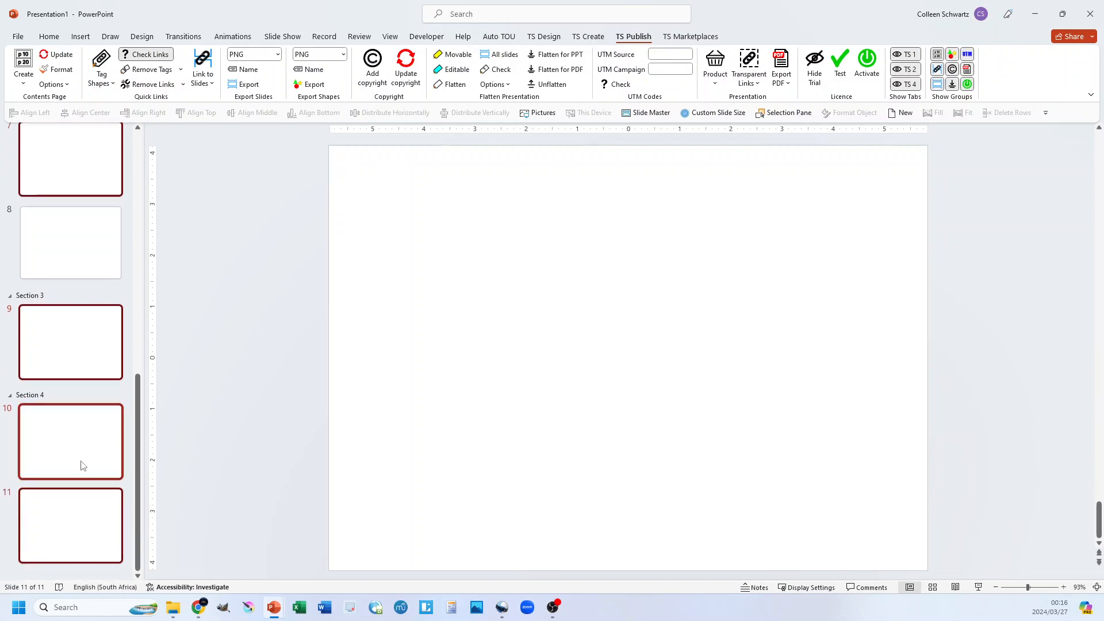
pyautogui.scroll(4, 81, 466)
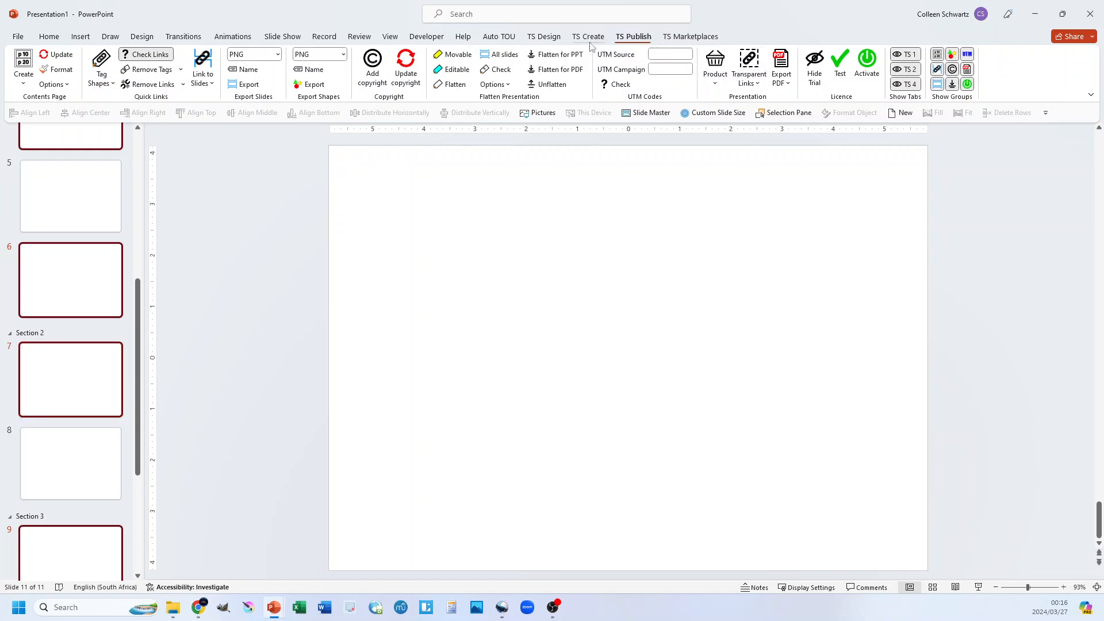
# Examine the Replace Pictures options, including Repeat Sequence
pyautogui.click(544, 37)
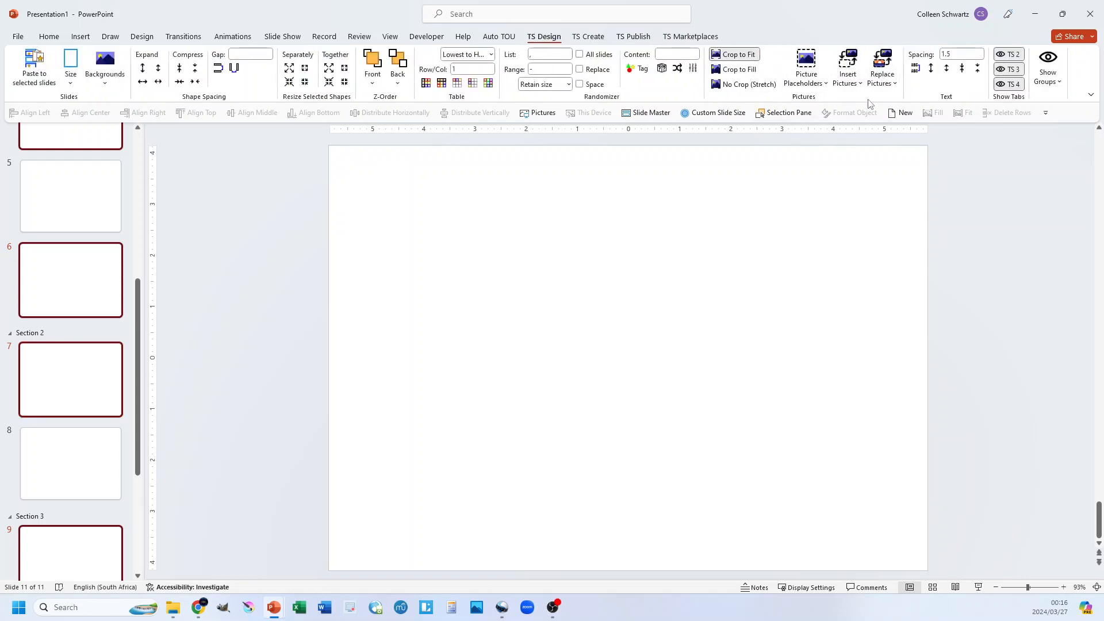
pyautogui.click(895, 84)
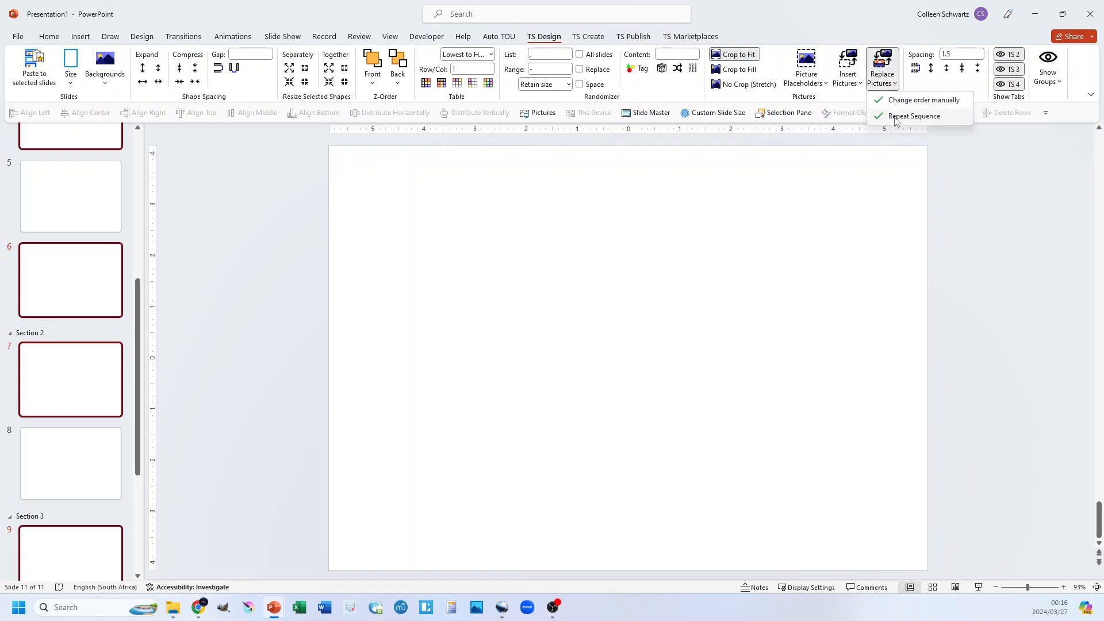
pyautogui.click(623, 39)
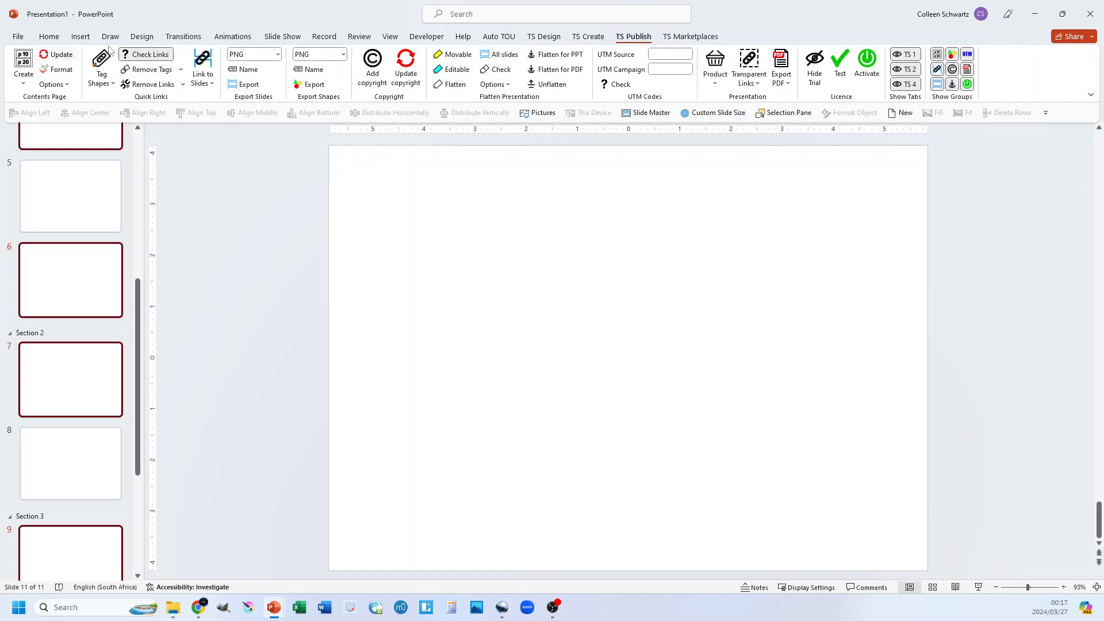
# Examine the Link to Slides options and compare the tagged squares on slides 1 and 2 with the selected target slides
pyautogui.click(207, 80)
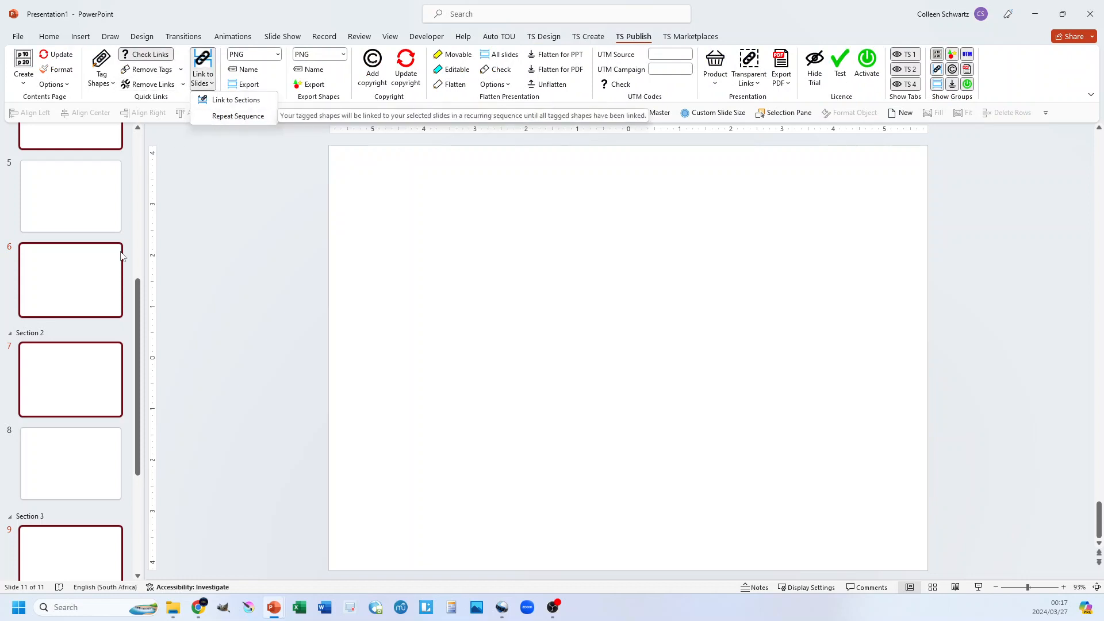
pyautogui.scroll(5, 99, 316)
pyautogui.scroll(1, 100, 317)
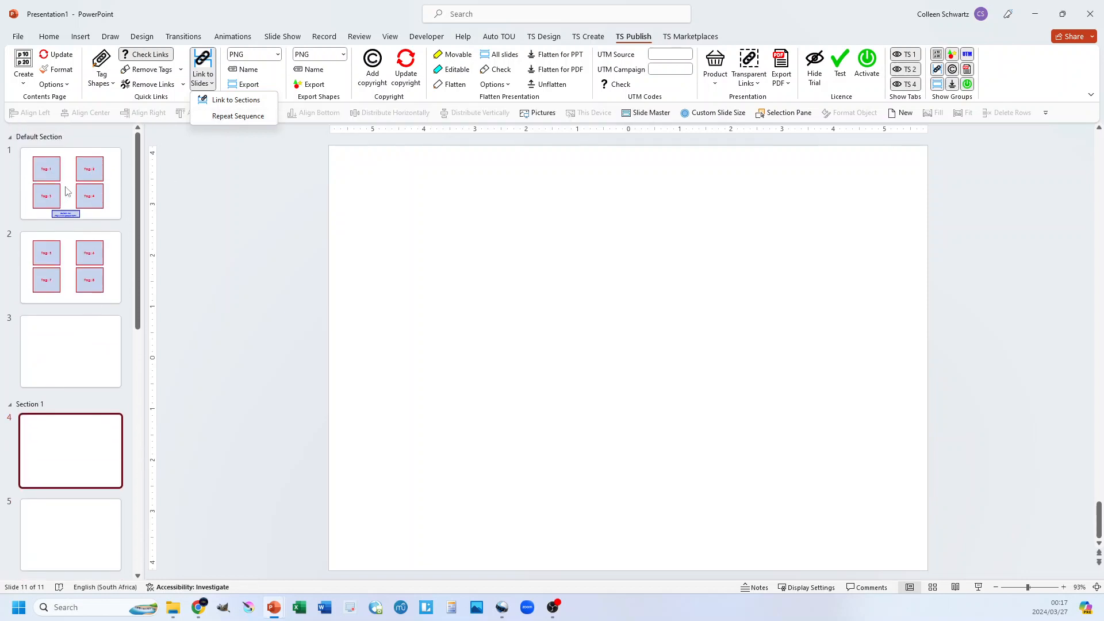
pyautogui.scroll(-5, 50, 402)
pyautogui.scroll(5, 51, 398)
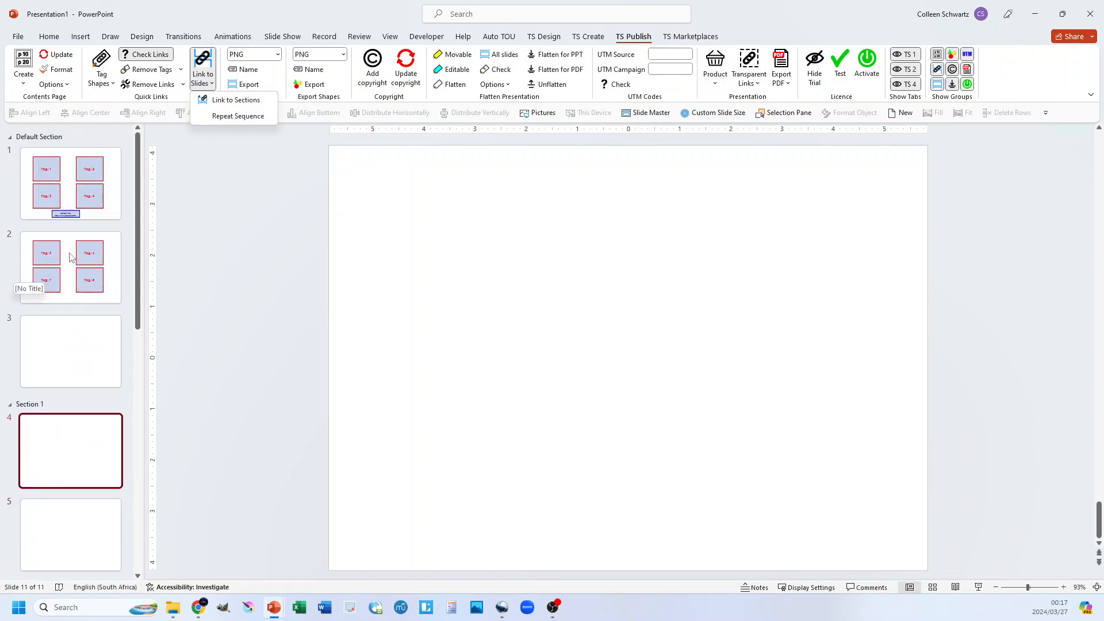
pyautogui.scroll(-5, 74, 282)
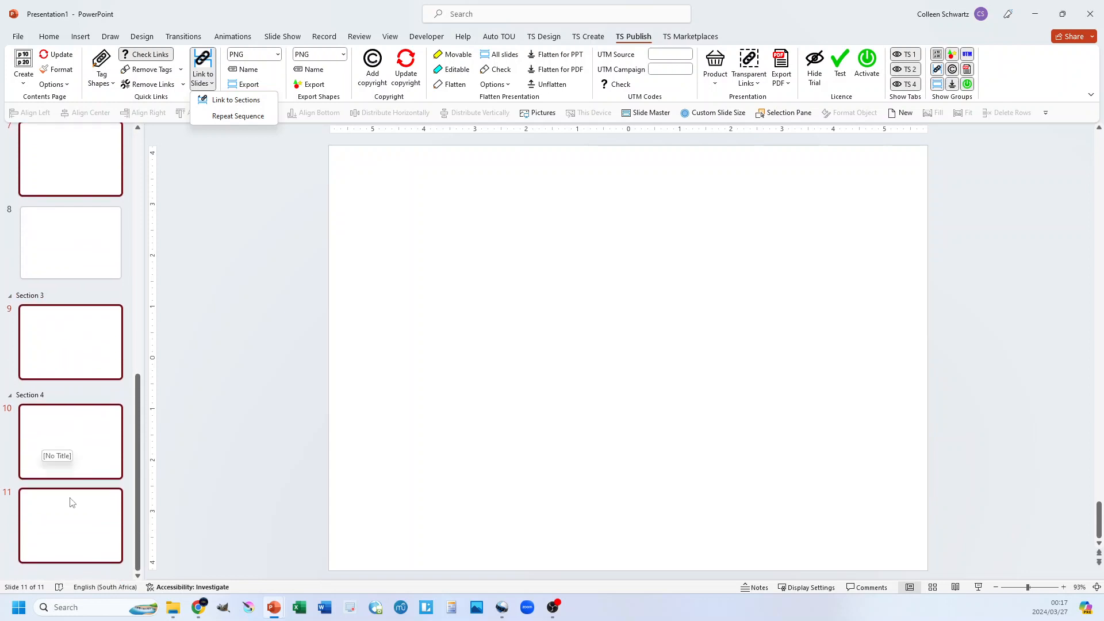
pyautogui.scroll(4, 57, 353)
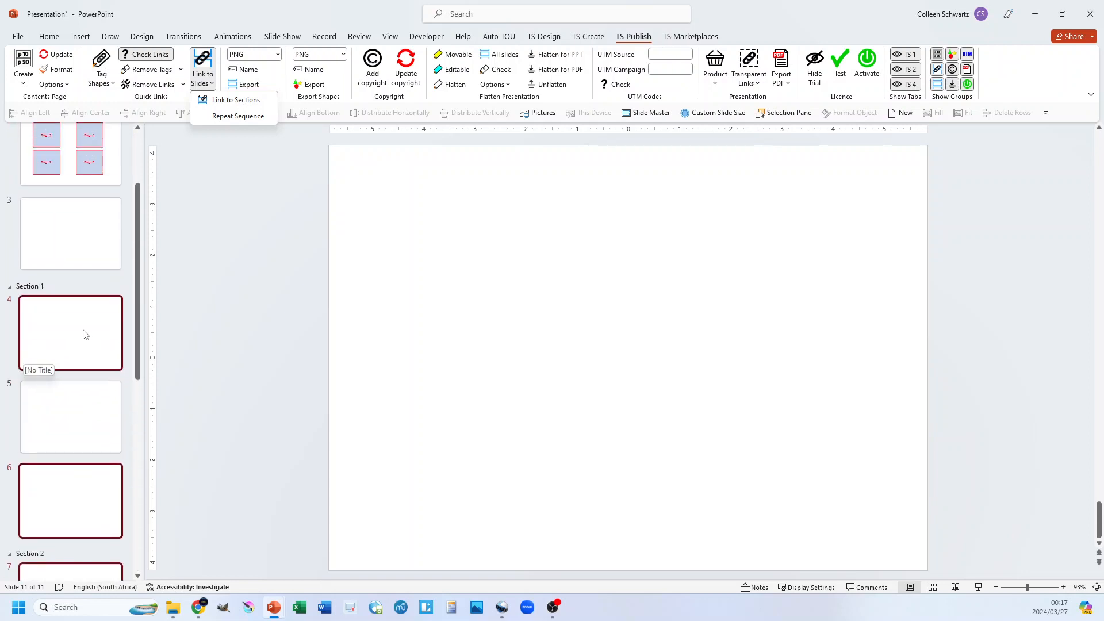
pyautogui.scroll(2, 85, 334)
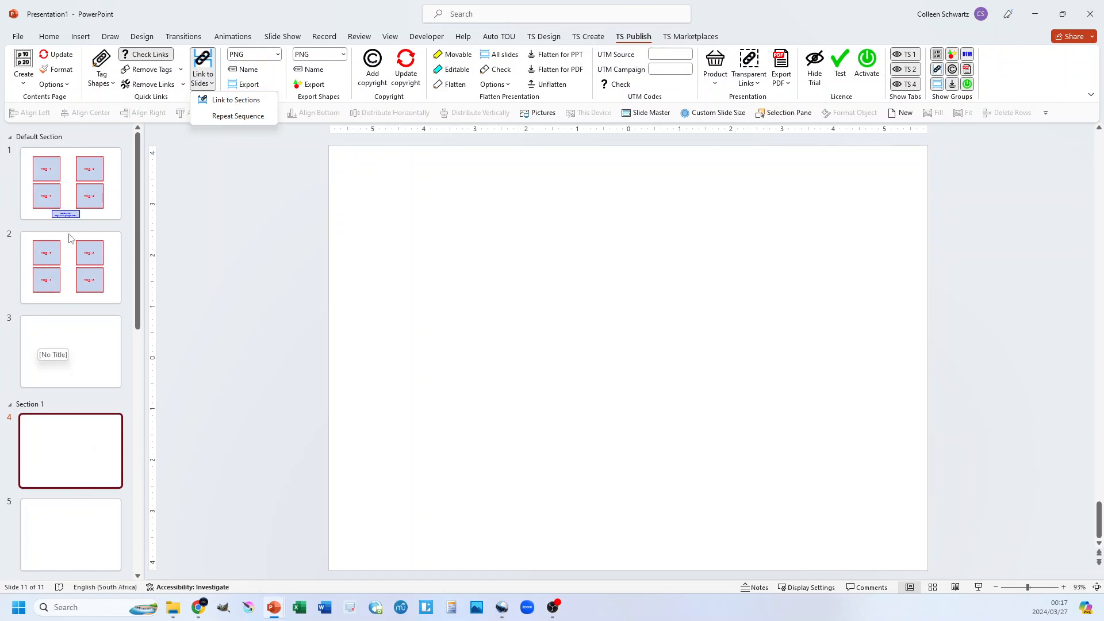
# Link the tagged squares in order to the selected slides 4, 6, 7, 9, 10 and 11, and check the links
pyautogui.click(212, 84)
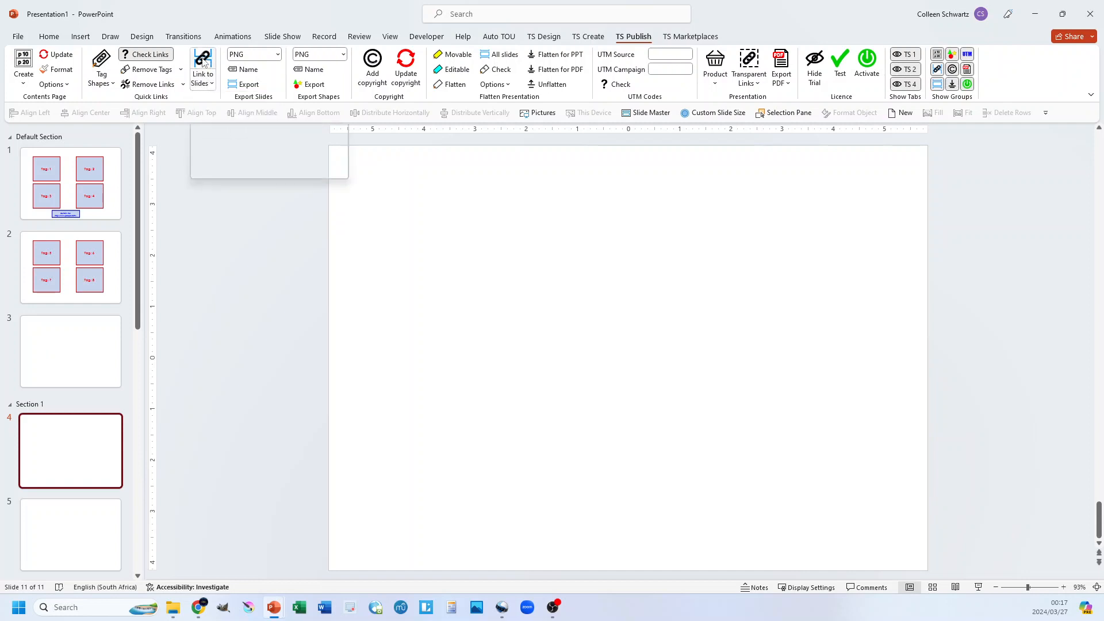
pyautogui.click(205, 61)
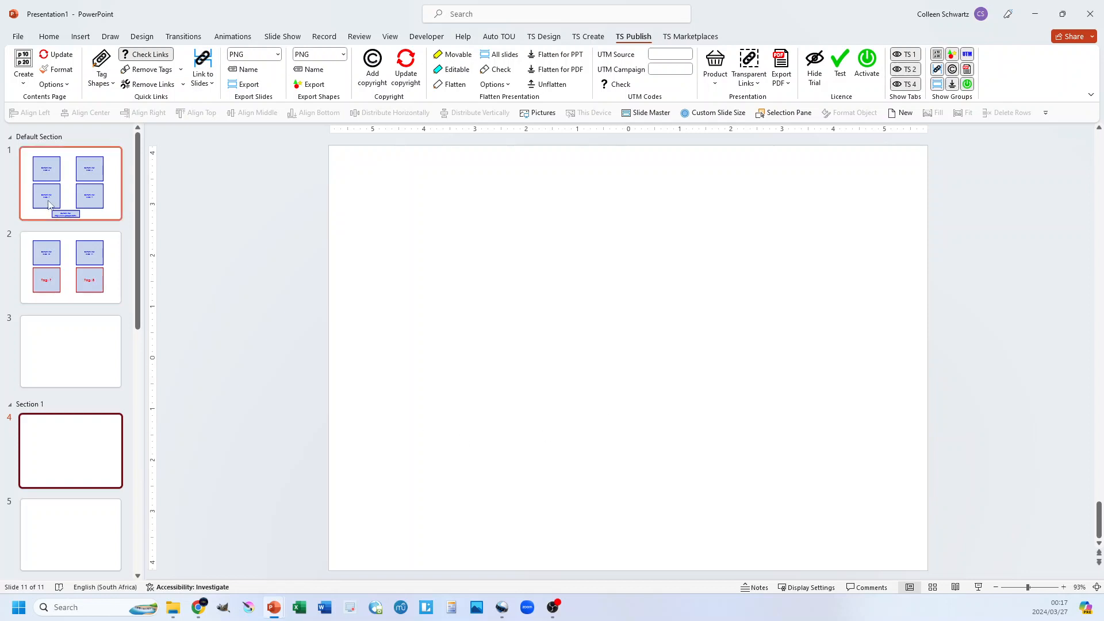
pyautogui.click(87, 185)
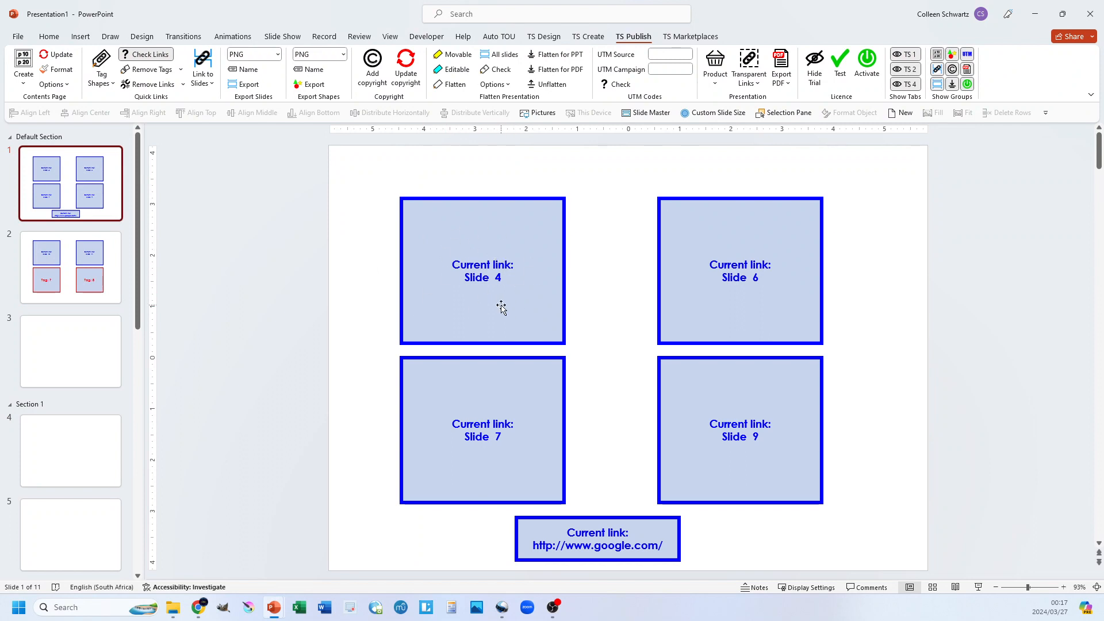
pyautogui.scroll(-3, 69, 344)
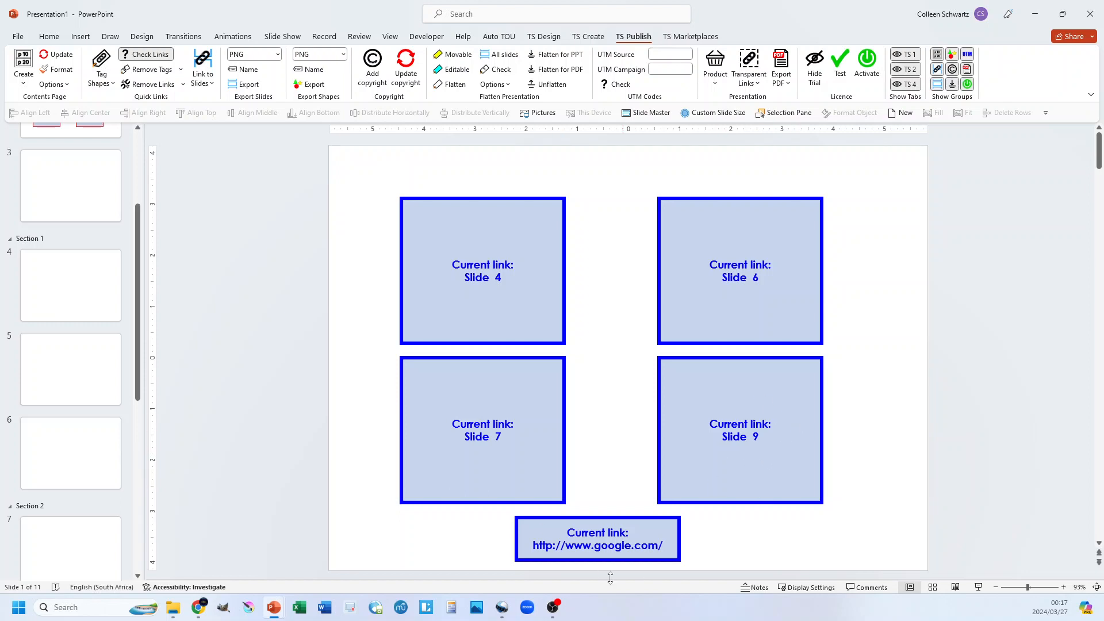
pyautogui.scroll(-1, 281, 389)
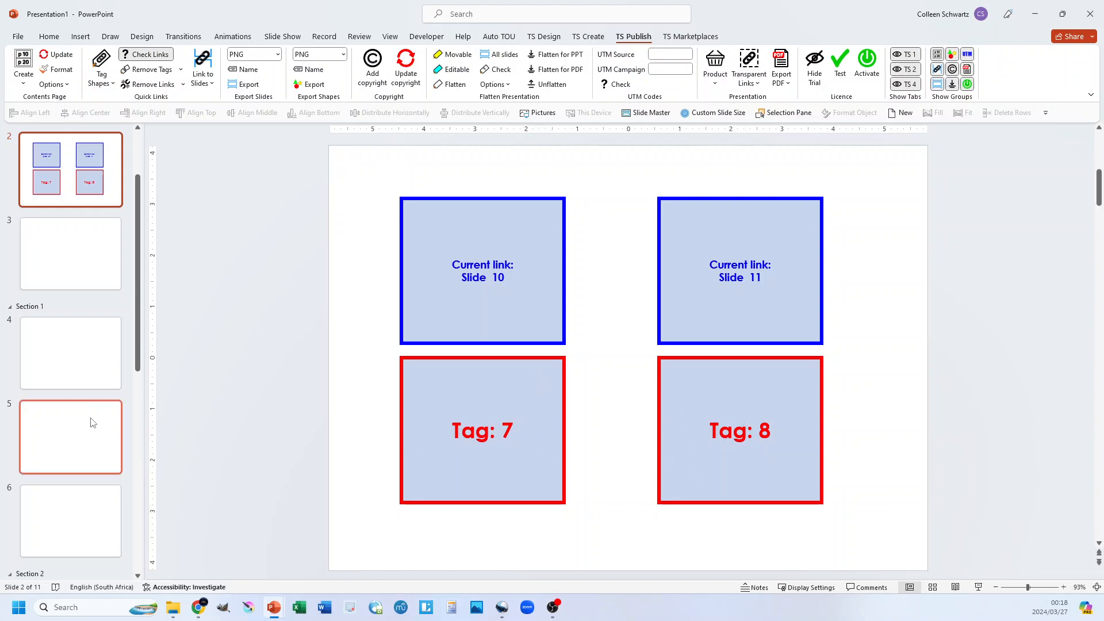
# Link the two squares on slide 2 that are still tagged to slides 4 and 5, and review the links
pyautogui.click(84, 364)
pyautogui.keyDown('shift'); pyautogui.click(69, 431); pyautogui.keyUp('shift')
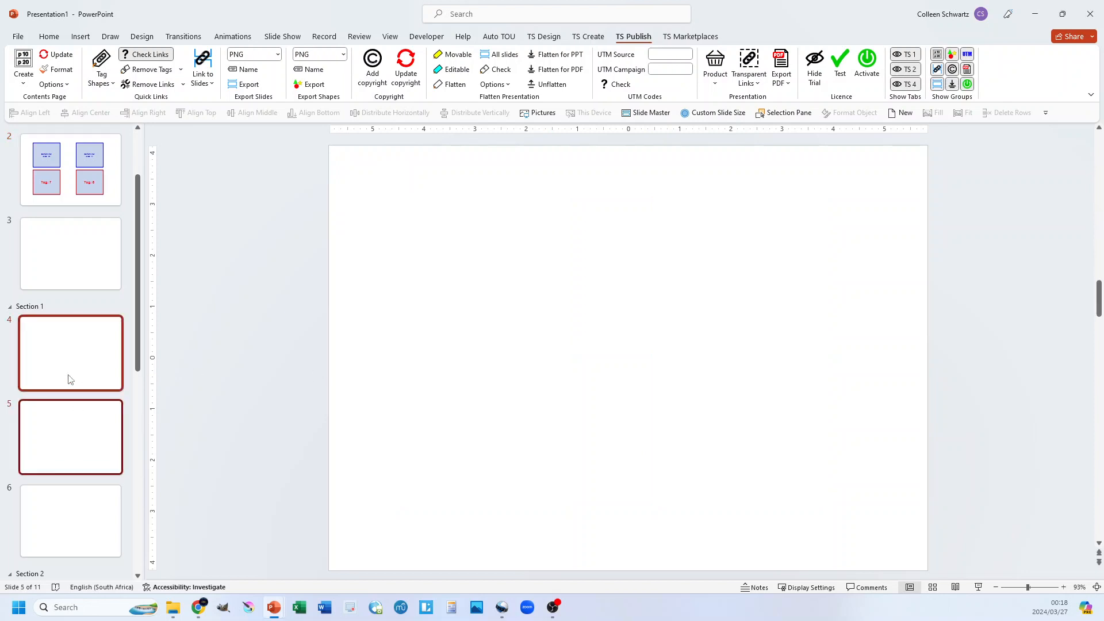
pyautogui.click(202, 63)
pyautogui.click(70, 170)
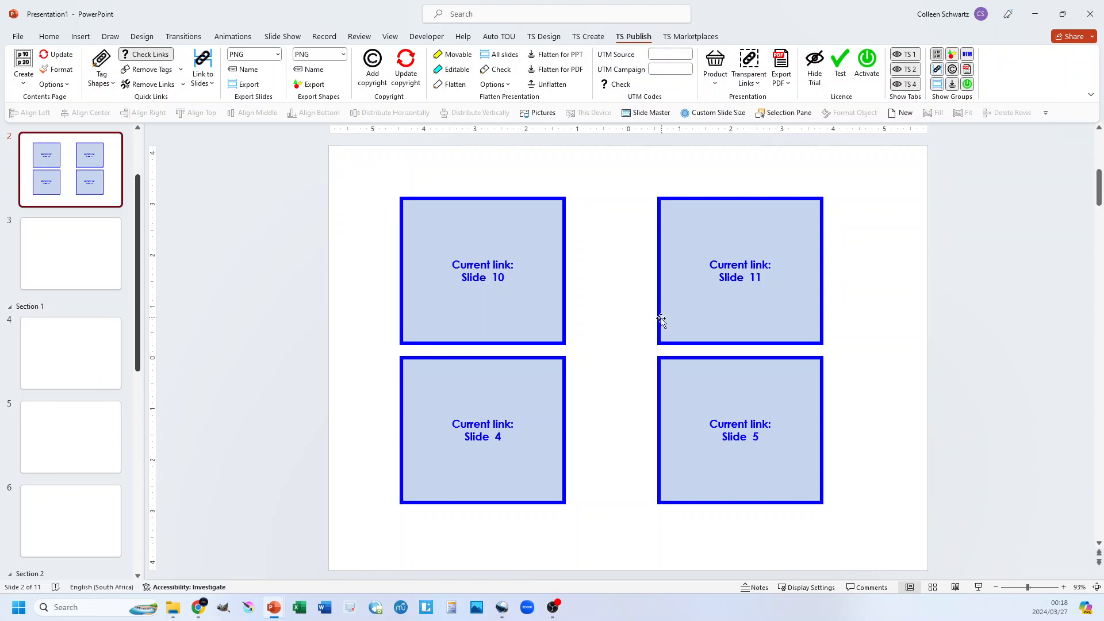
pyautogui.scroll(1, 549, 378)
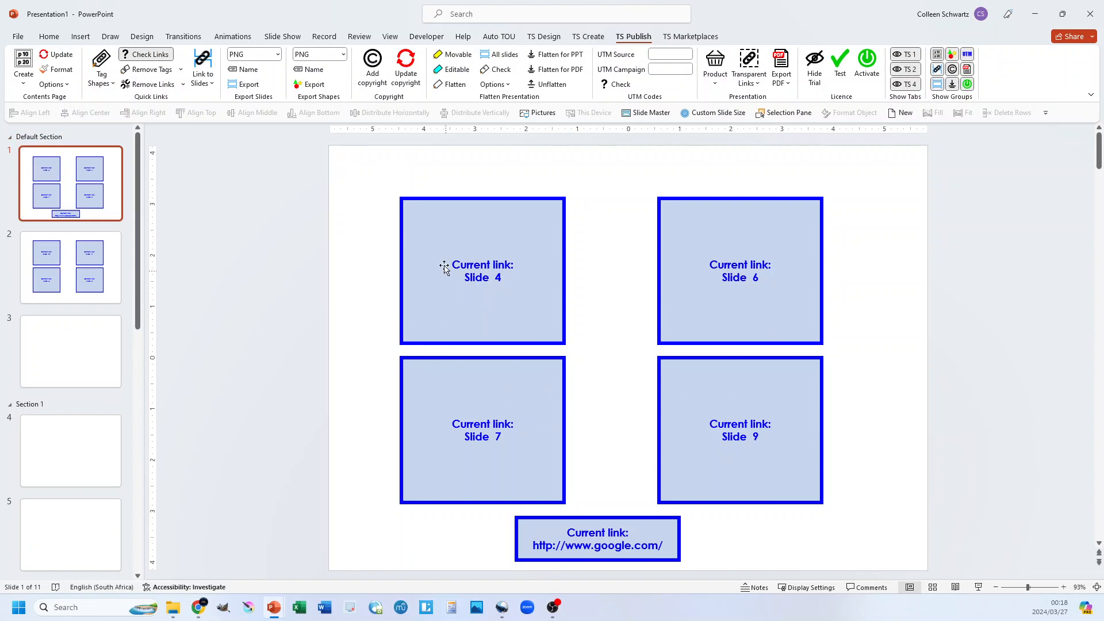
# Select the four linked squares on slide 1 and remove their links
pyautogui.click(467, 243)
pyautogui.keyDown('shift'); pyautogui.click(738, 326); pyautogui.keyUp('shift')
pyautogui.keyDown('shift'); pyautogui.click(740, 391); pyautogui.keyUp('shift')
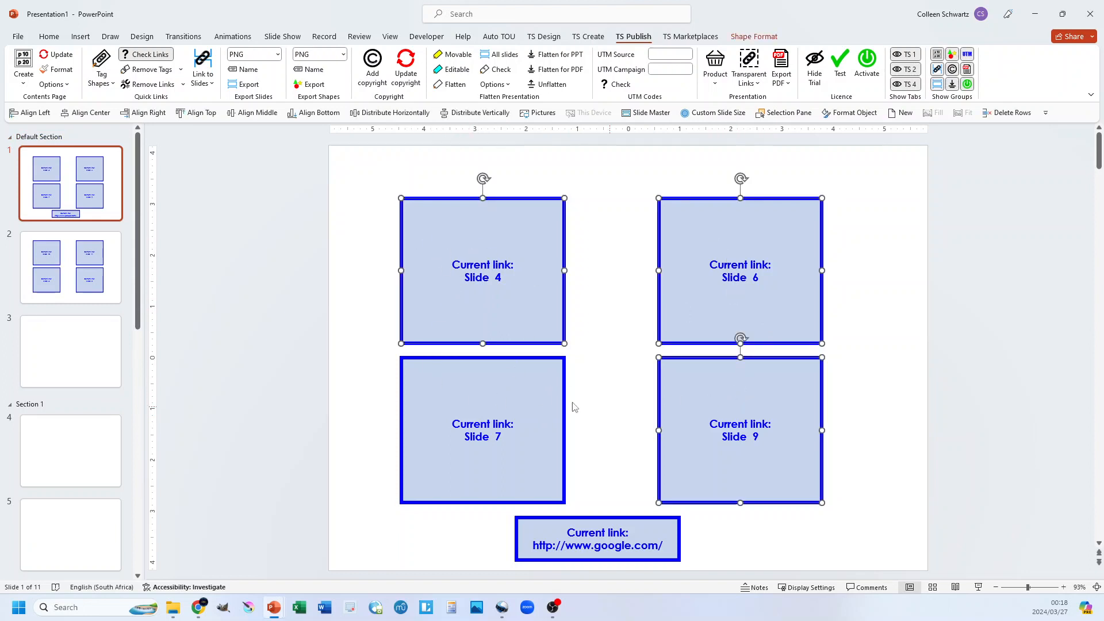
pyautogui.keyDown('shift'); pyautogui.click(555, 405); pyautogui.keyUp('shift')
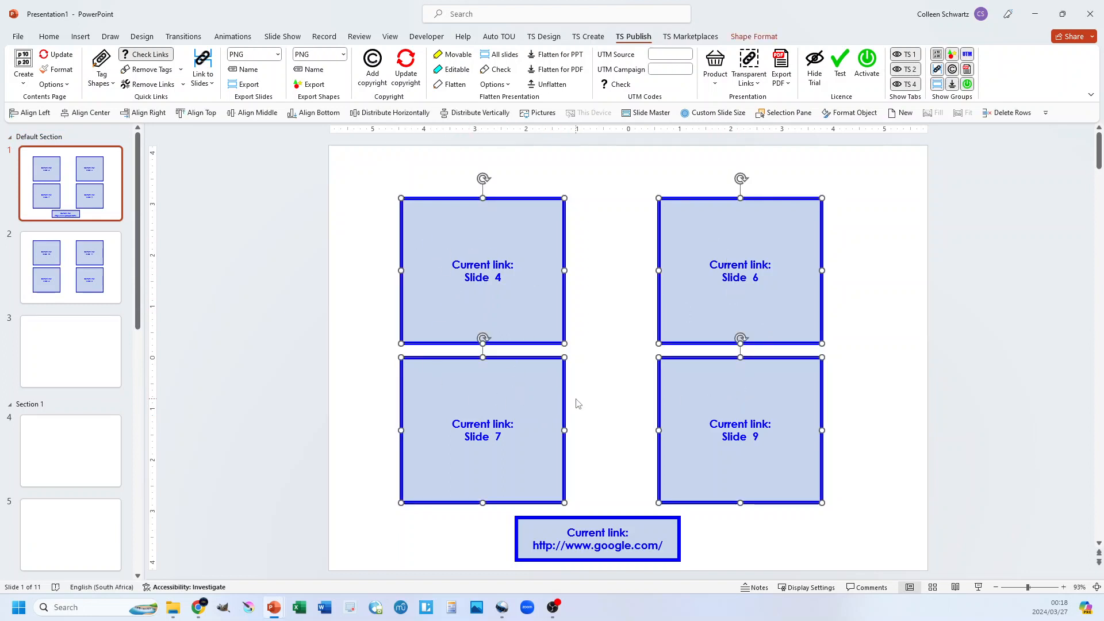
pyautogui.click(153, 85)
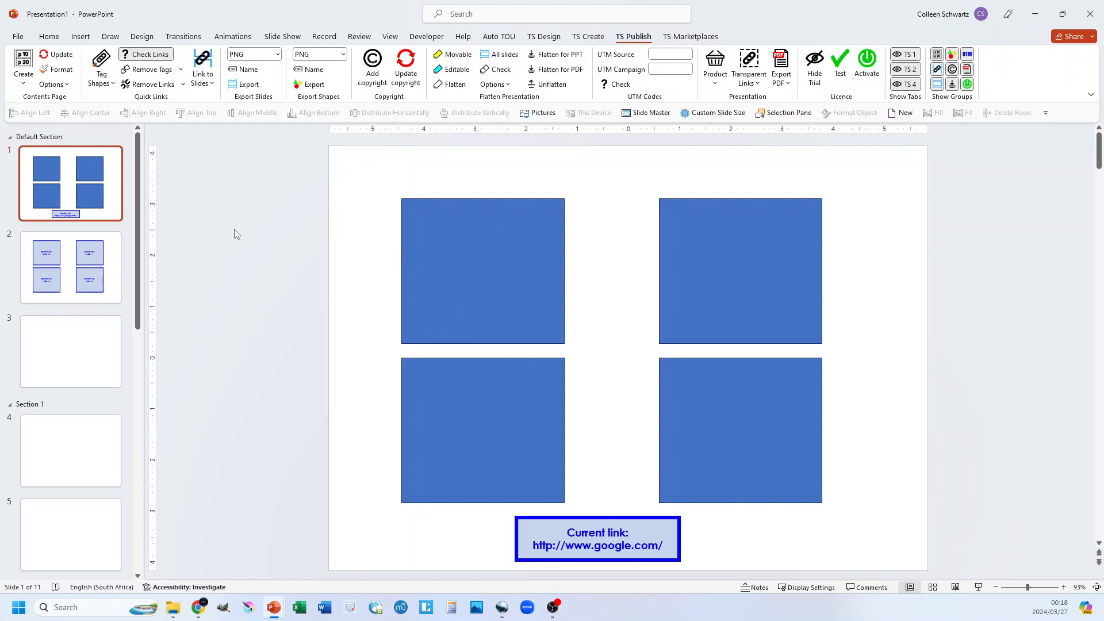
# Undo the link removal on slide 1's four squares and return to the link tools with nothing selected
pyautogui.hotkey('ctrl', 'z')
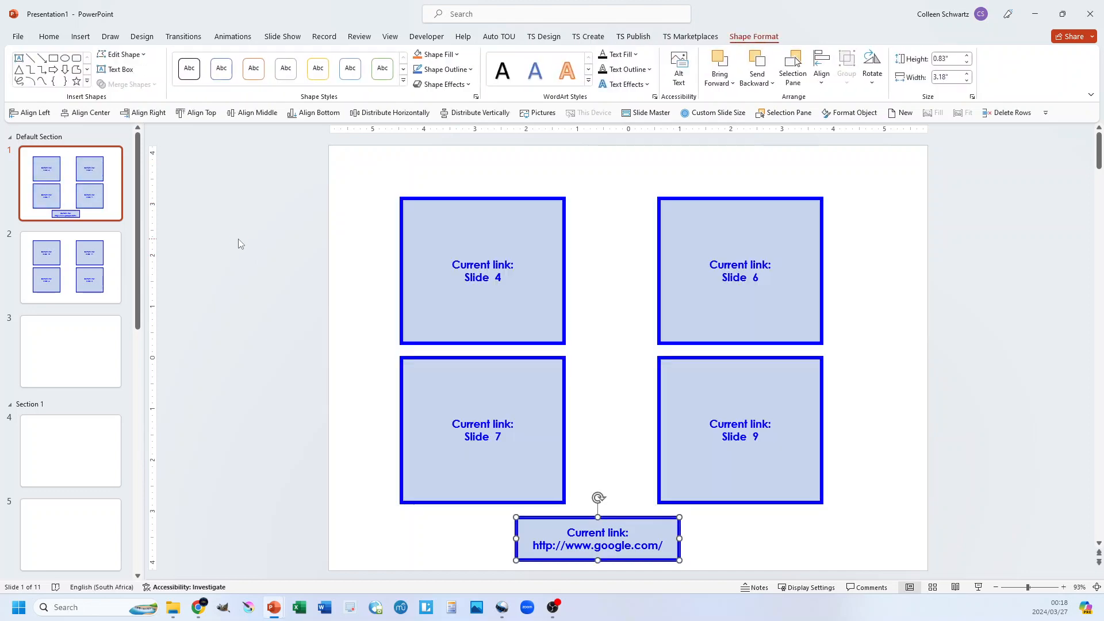
pyautogui.click(639, 38)
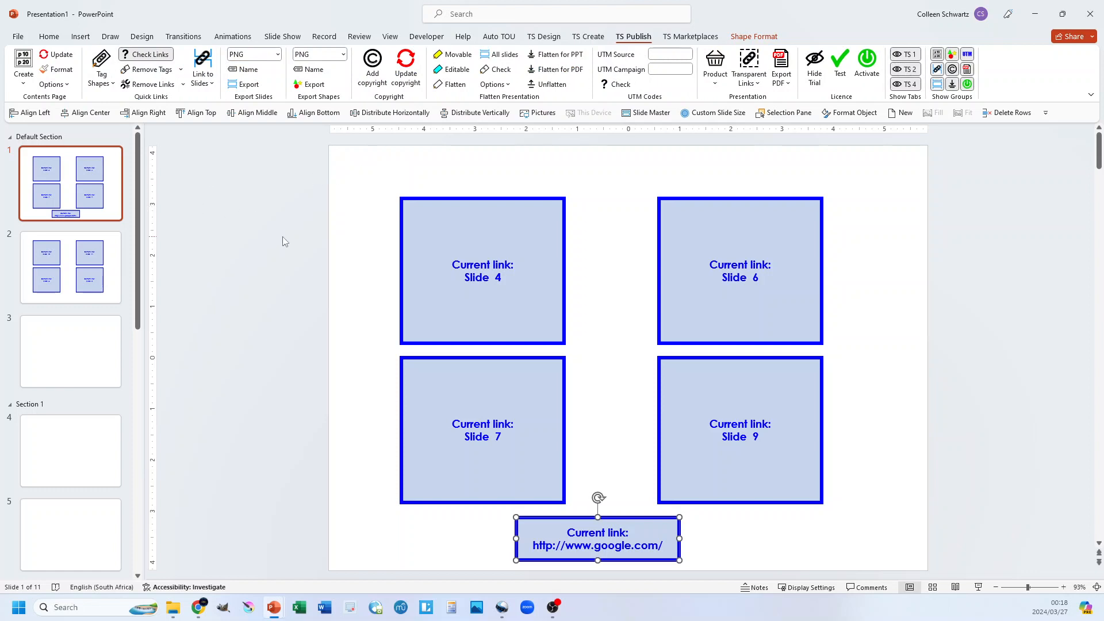
pyautogui.click(250, 230)
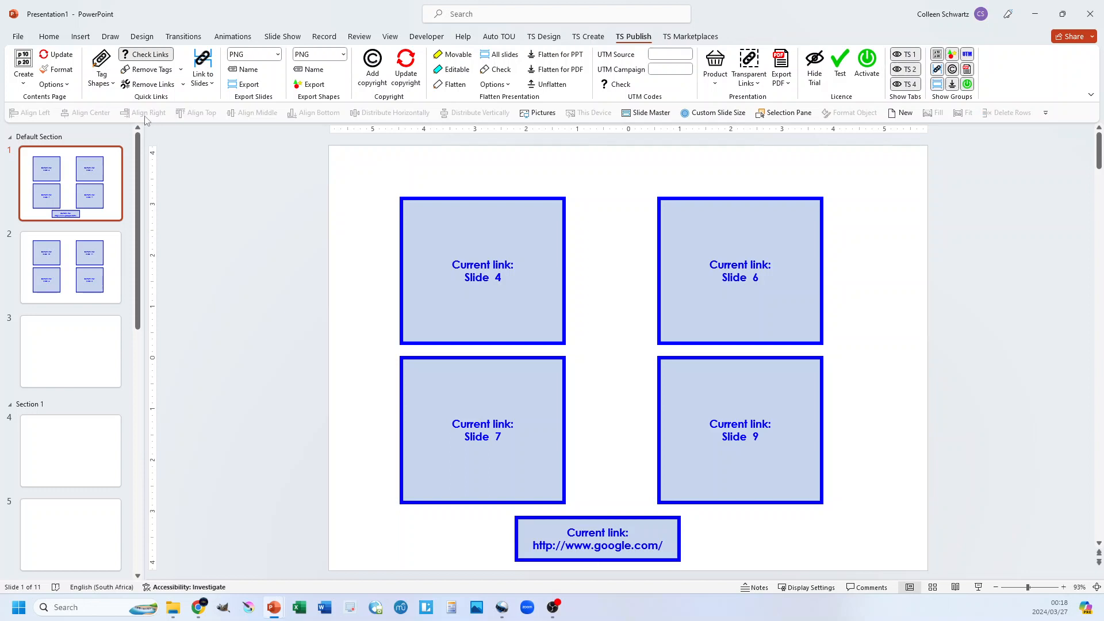
# Remove the links from the square linked to Slide 4 on slide 1 and from its matching shape on slide 2 using the All Slides option
pyautogui.click(184, 85)
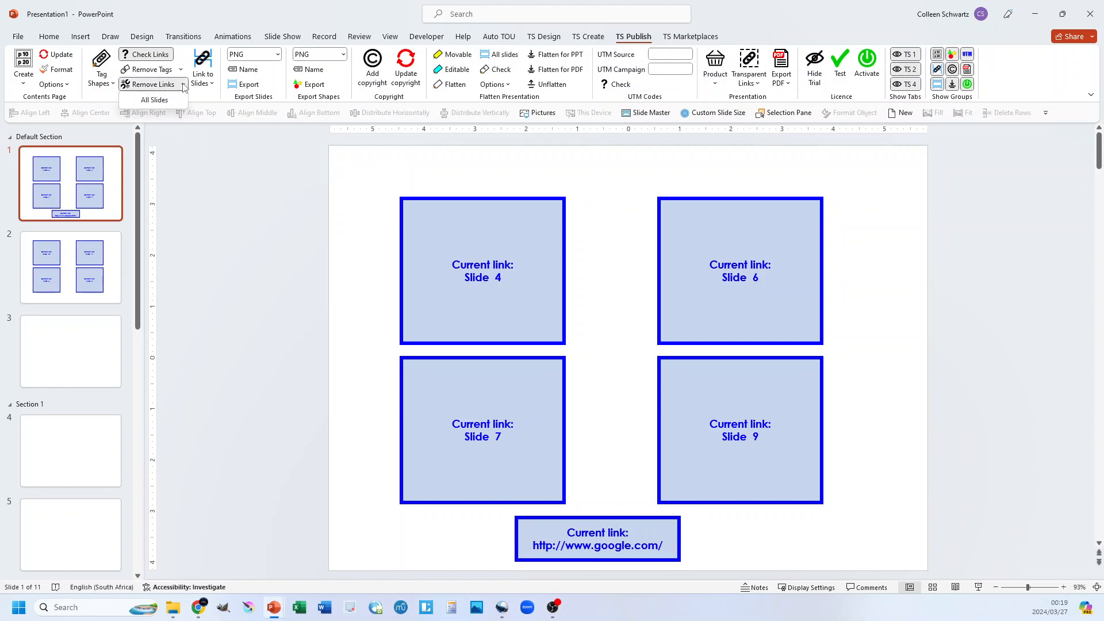
pyautogui.click(150, 100)
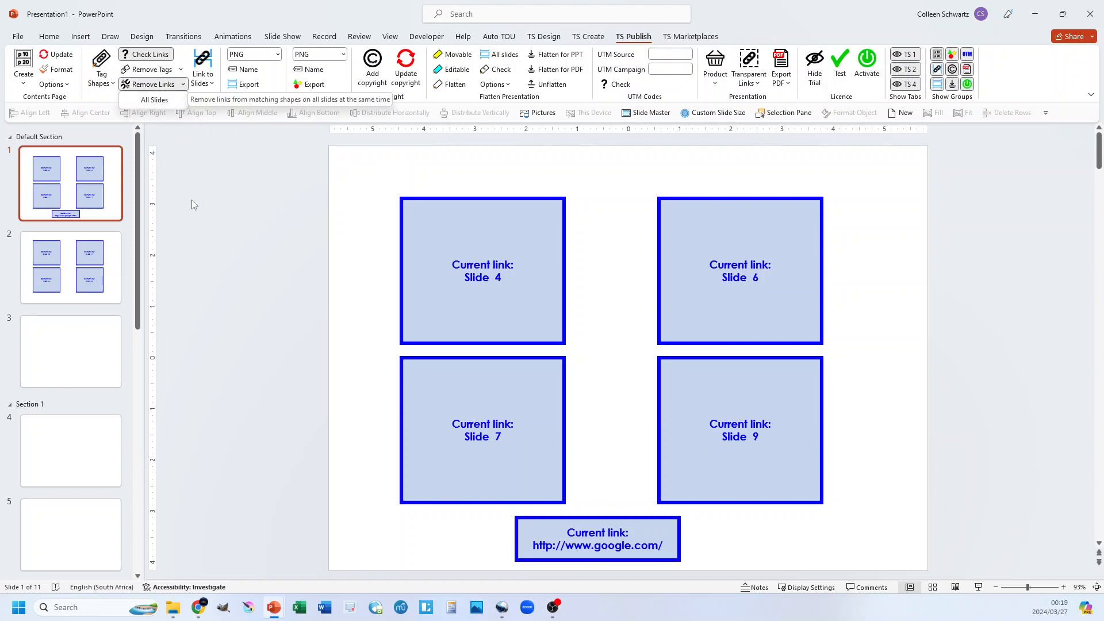
pyautogui.click(438, 224)
pyautogui.press('pagedown')
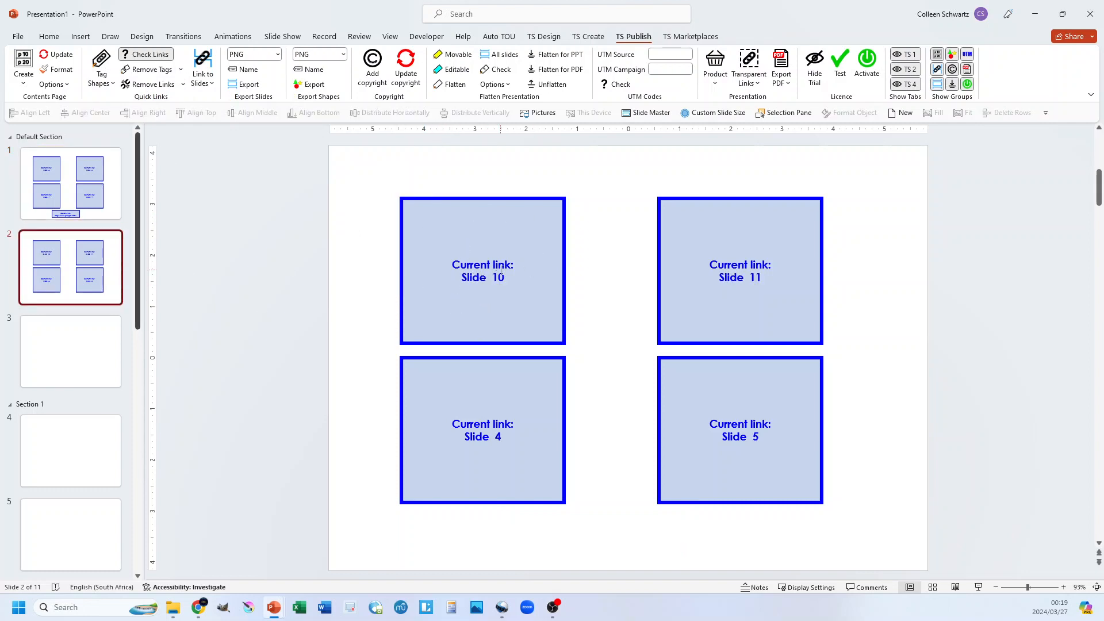
pyautogui.press('pageup')
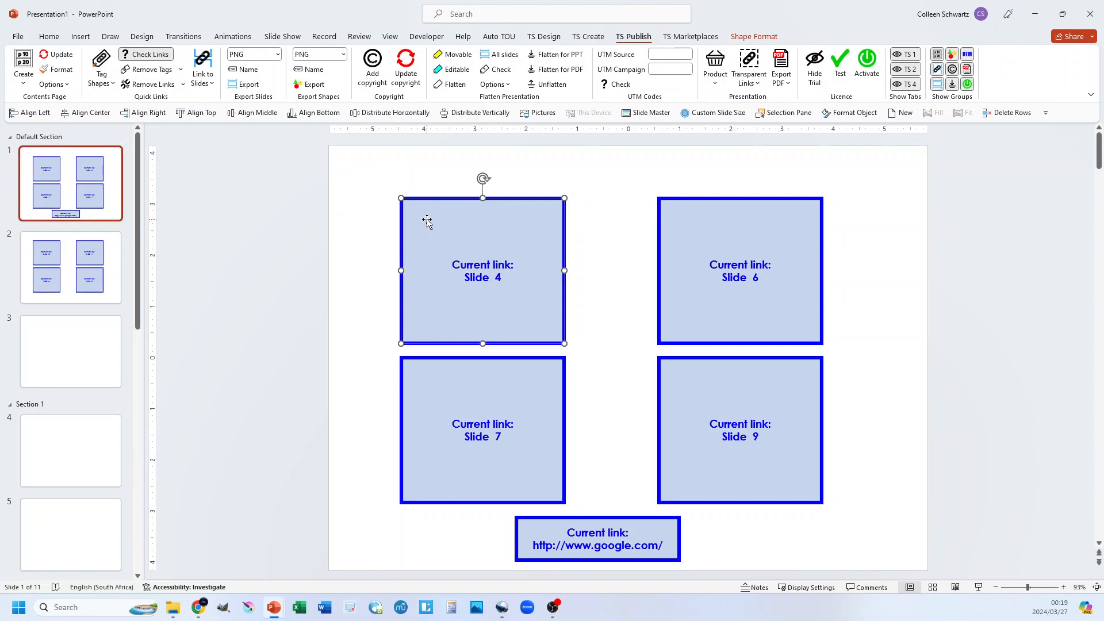
pyautogui.click(182, 84)
pyautogui.click(156, 100)
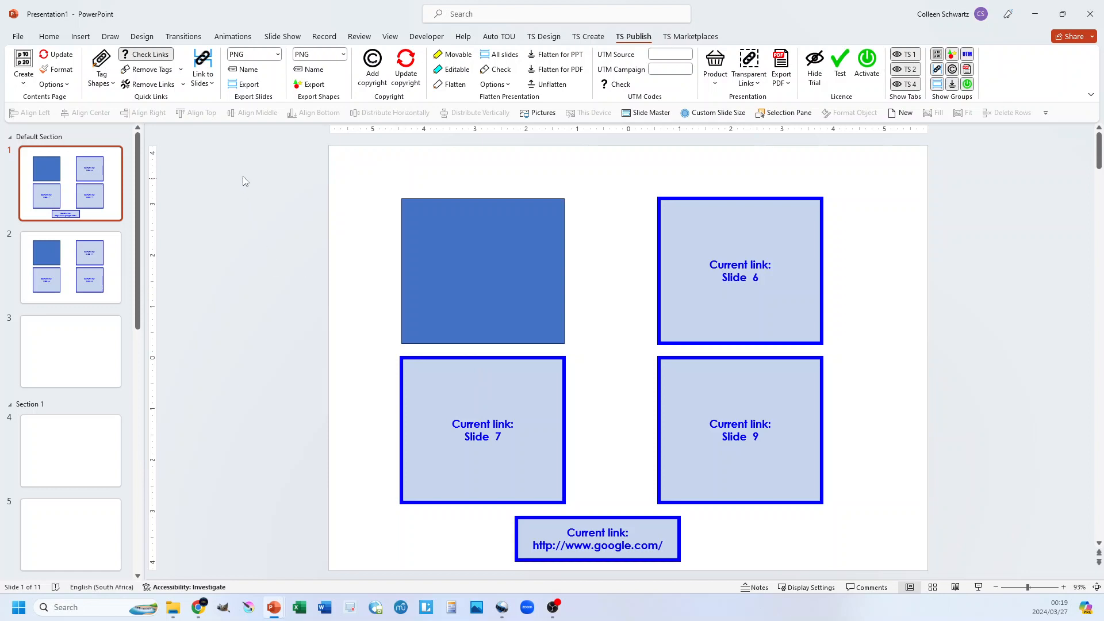
# Enable Repeat Sequence for linking the tagged shapes to slides
pyautogui.click(208, 85)
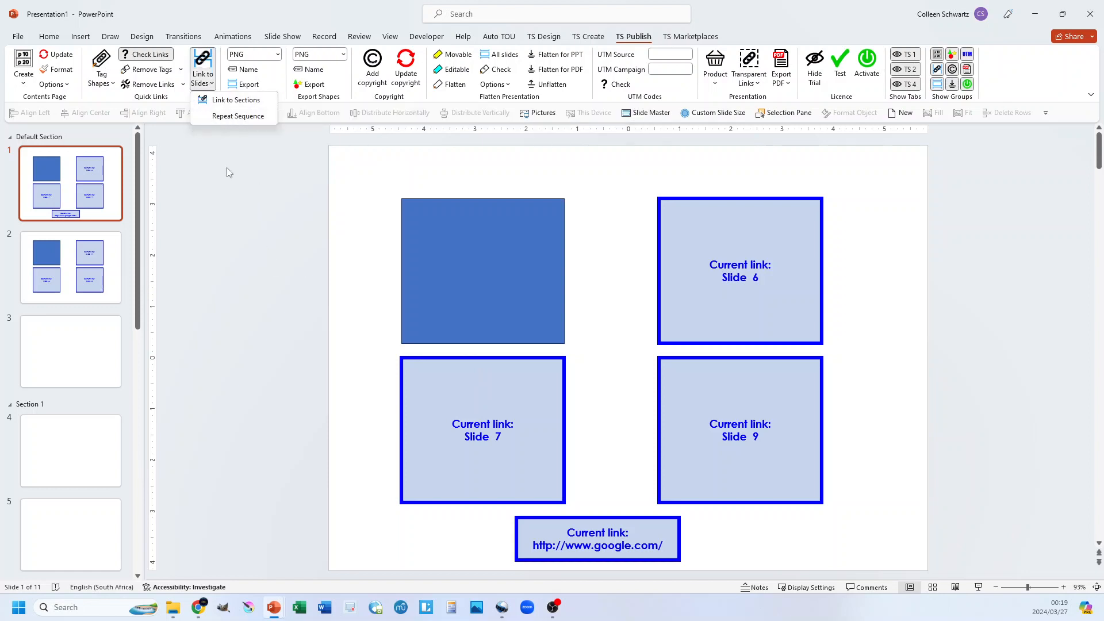
pyautogui.click(283, 285)
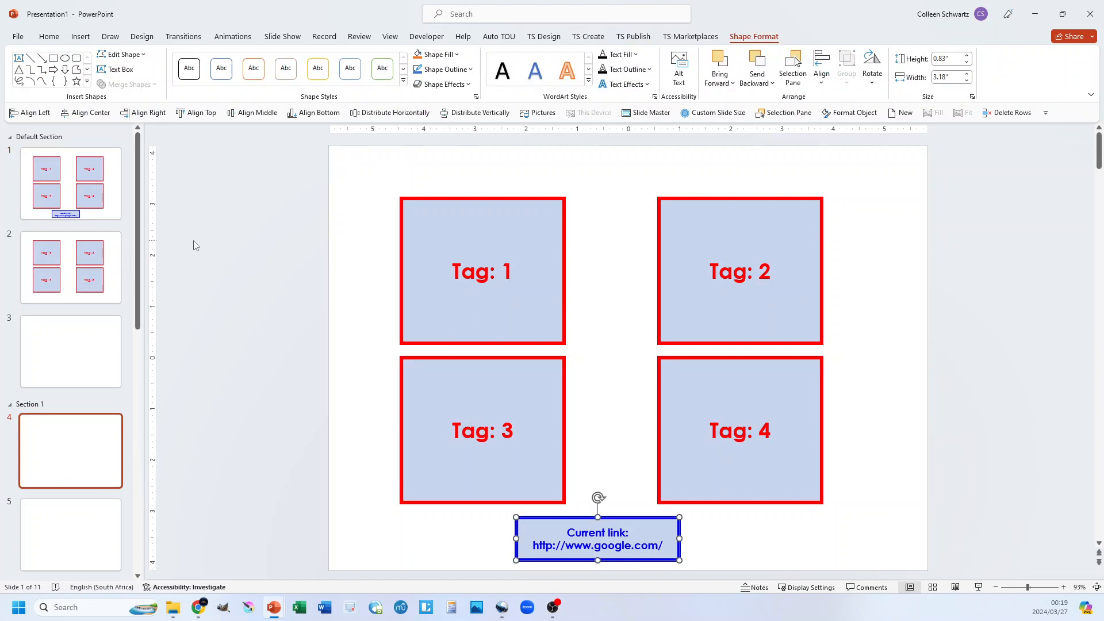
pyautogui.click(633, 37)
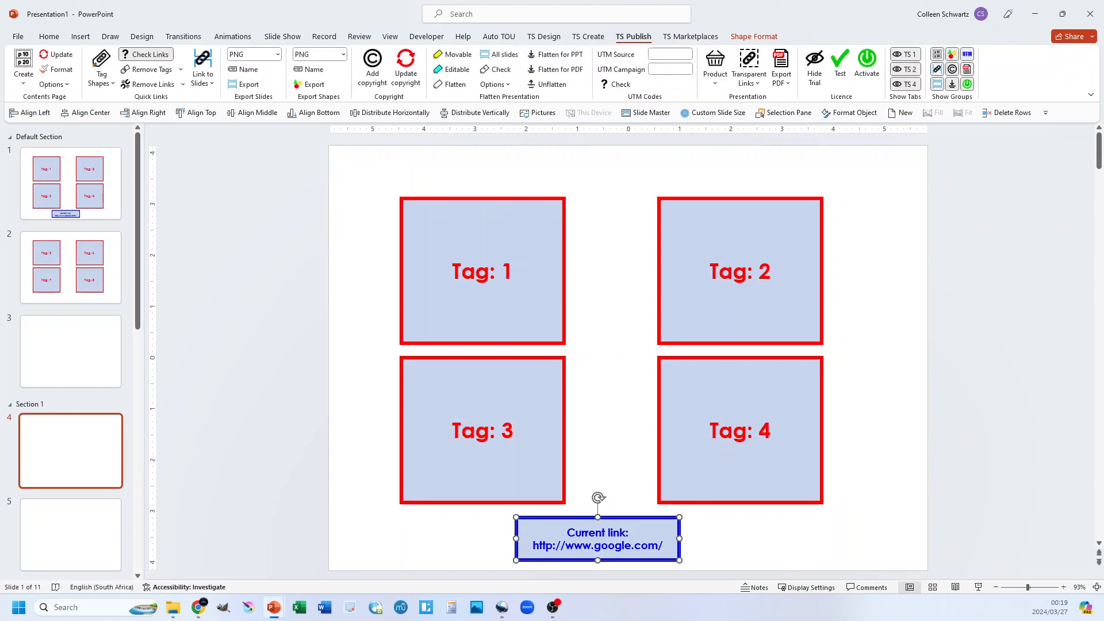
pyautogui.click(203, 80)
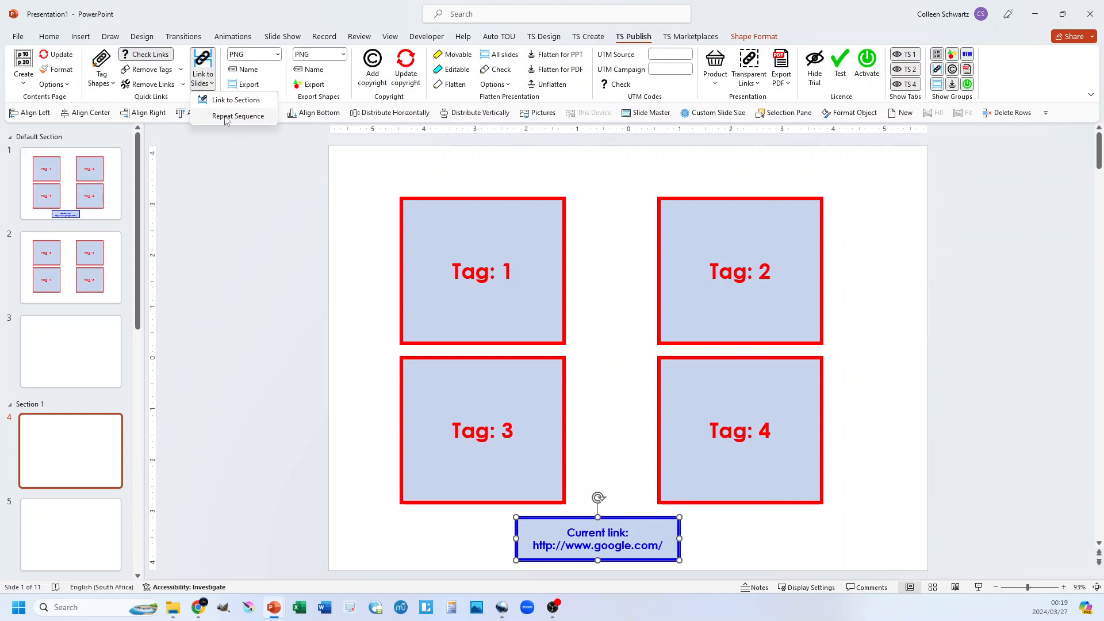
pyautogui.click(226, 117)
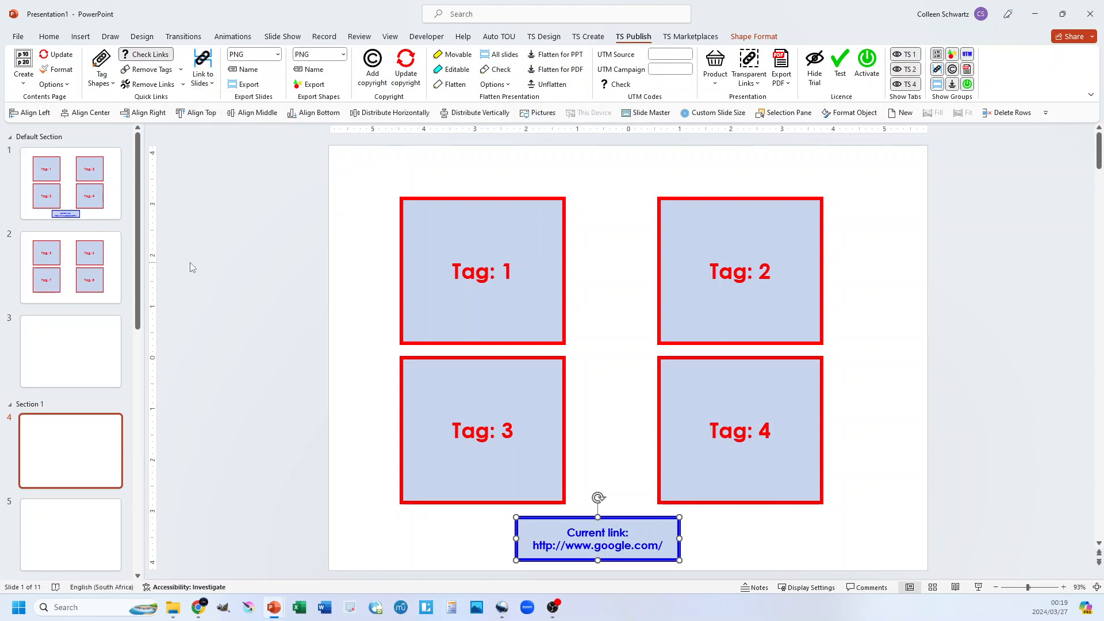
# Link the tagged squares in a repeating sequence to the selected slides 4, 6, 7, 9, 10 and 11, and check the links on slides 1 and 2
pyautogui.scroll(-1, 73, 427)
pyautogui.scroll(5, 69, 403)
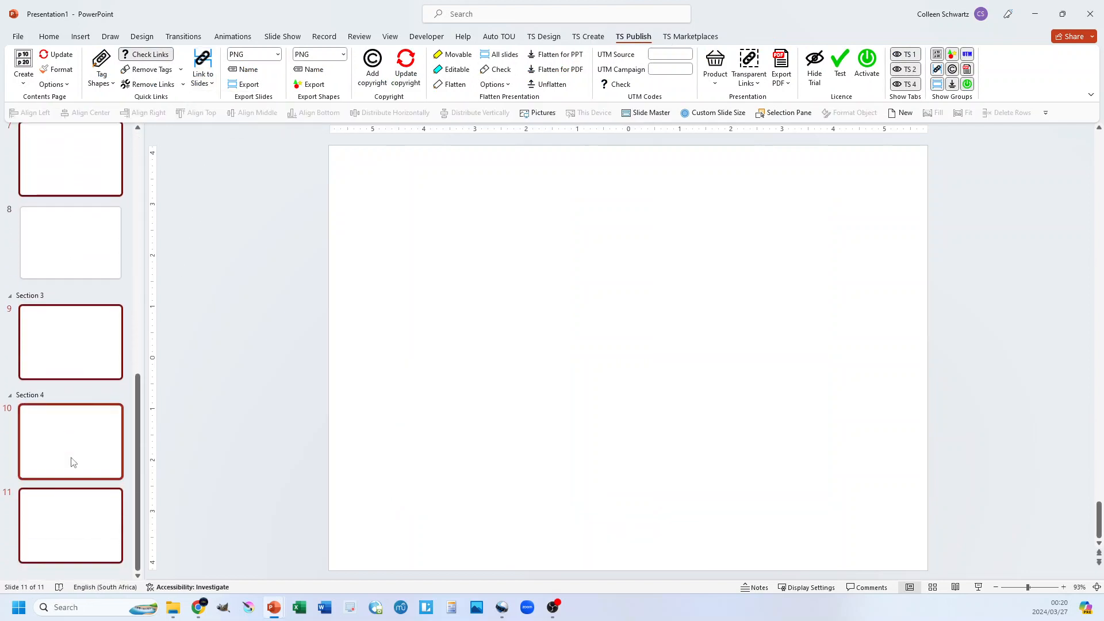
pyautogui.scroll(1, 65, 334)
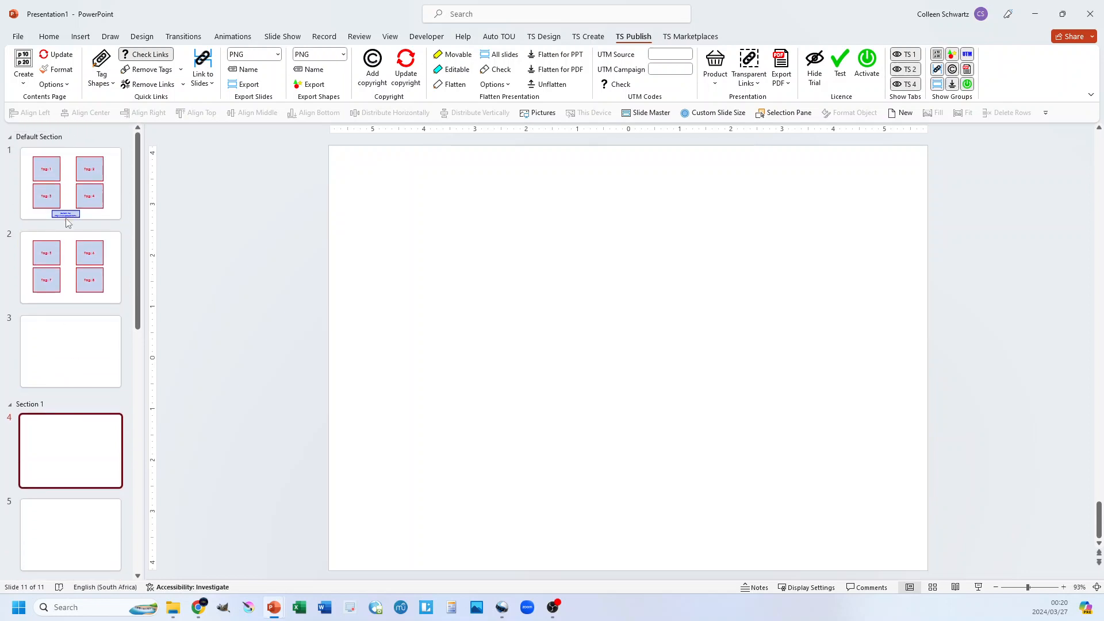
pyautogui.click(203, 81)
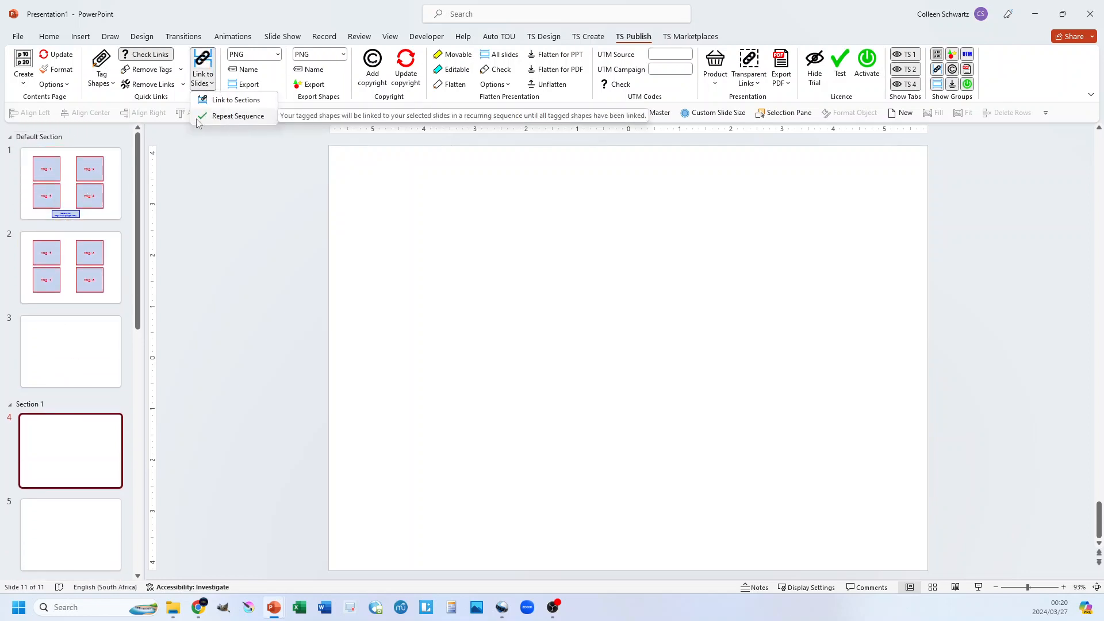
pyautogui.click(205, 59)
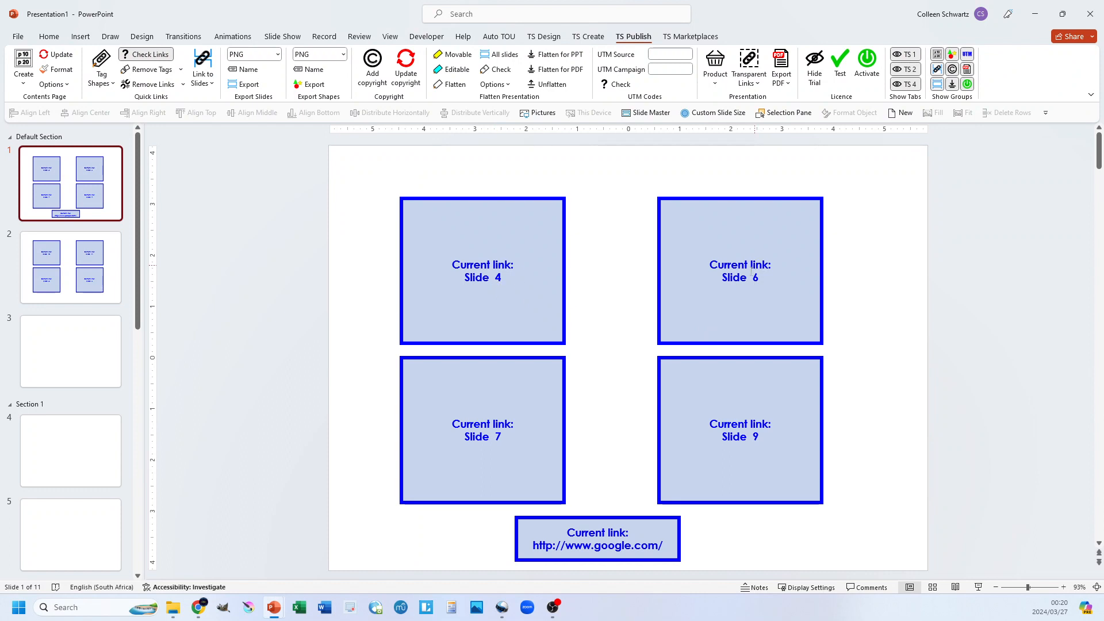
pyautogui.scroll(-1, 763, 438)
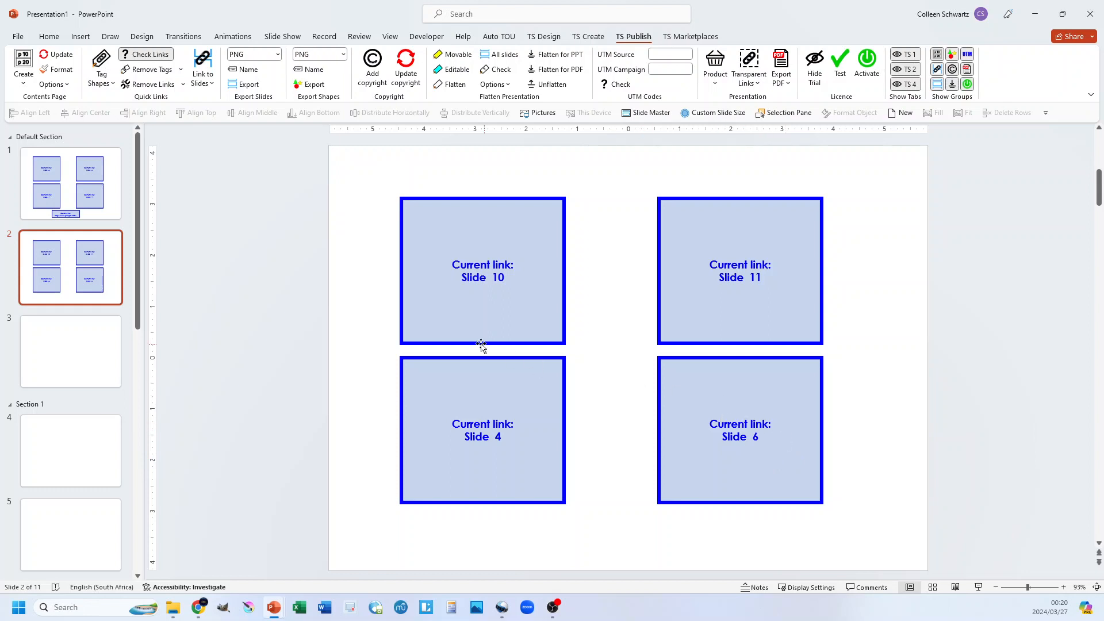
# Turn off Repeat Sequence and look at the Link to Sections option
pyautogui.click(202, 83)
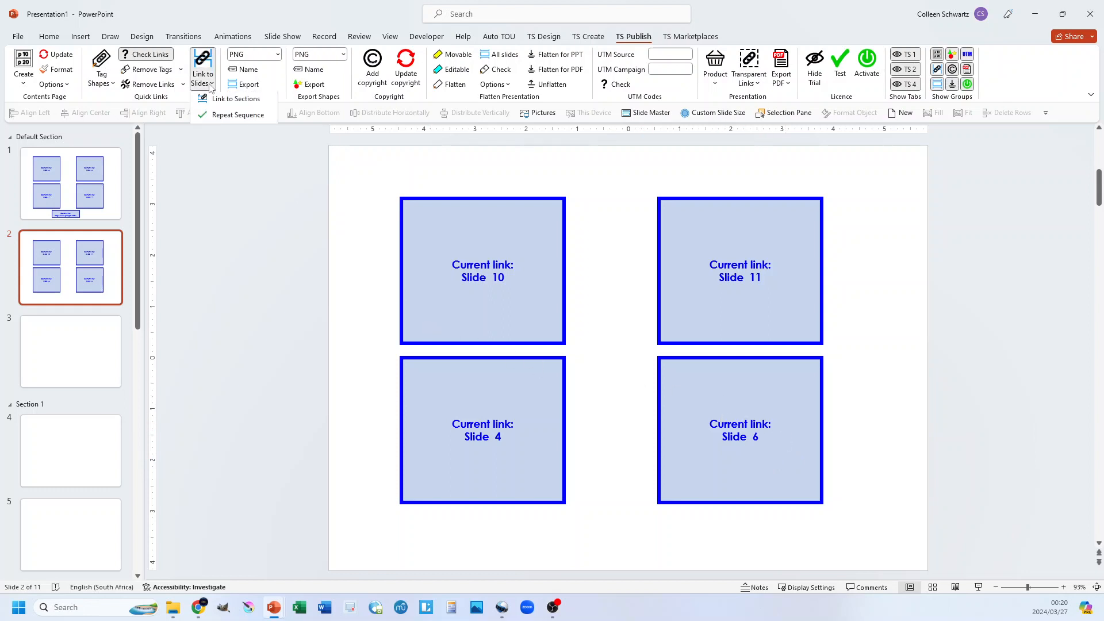
pyautogui.click(211, 116)
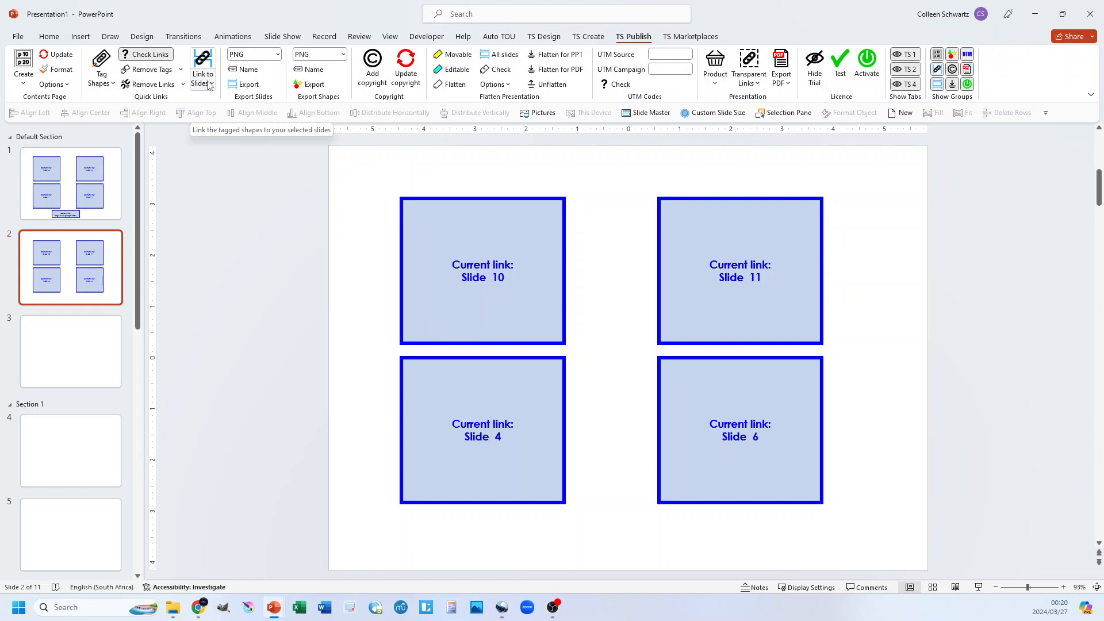
pyautogui.click(202, 83)
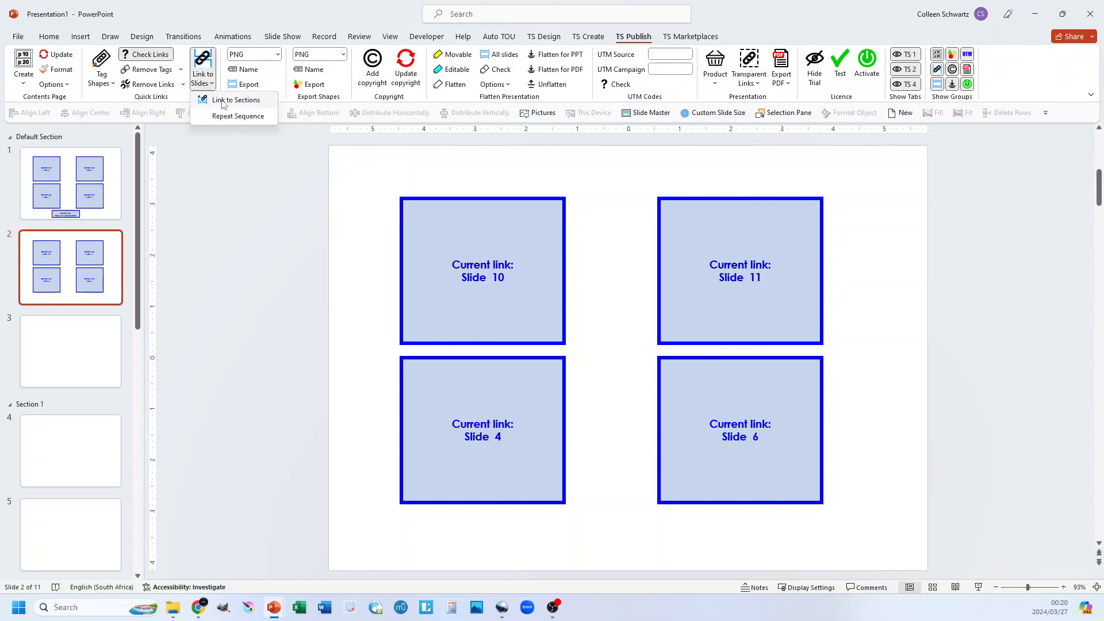
pyautogui.click(258, 261)
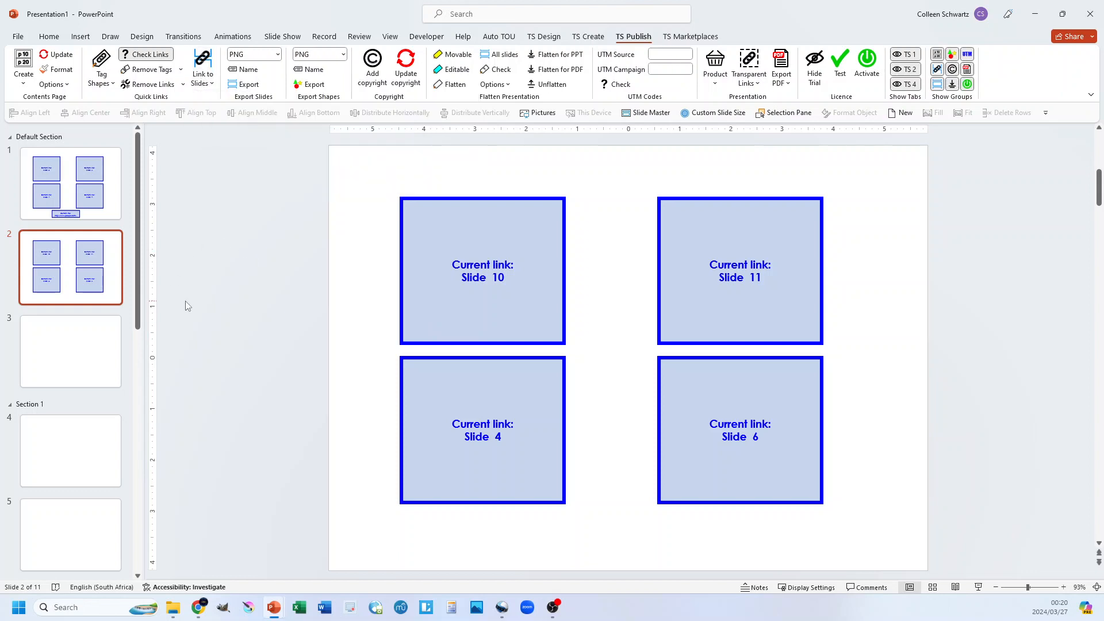
# Examine how the slides are grouped into Sections 1 to 4, noting the first slide of each section
pyautogui.scroll(-1, 65, 423)
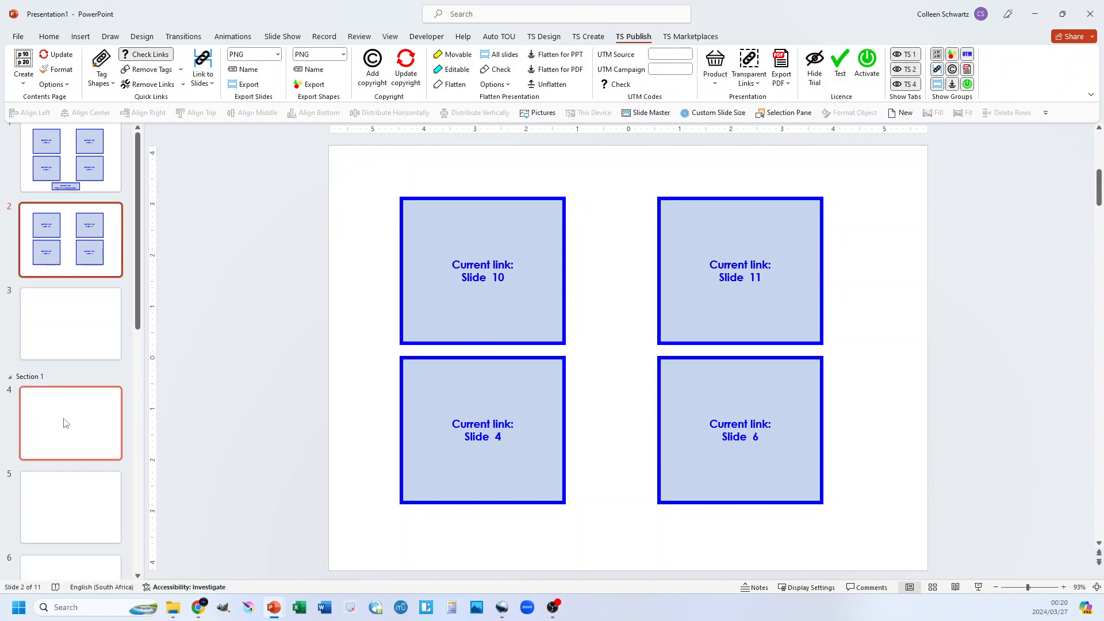
pyautogui.scroll(-5, 21, 436)
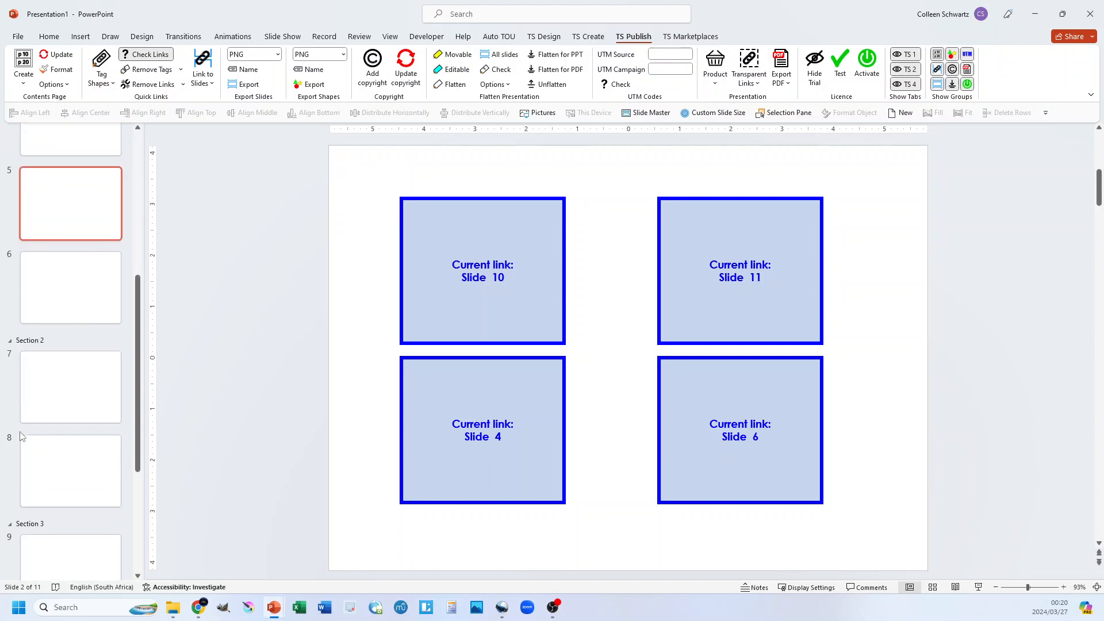
pyautogui.scroll(-2, 69, 483)
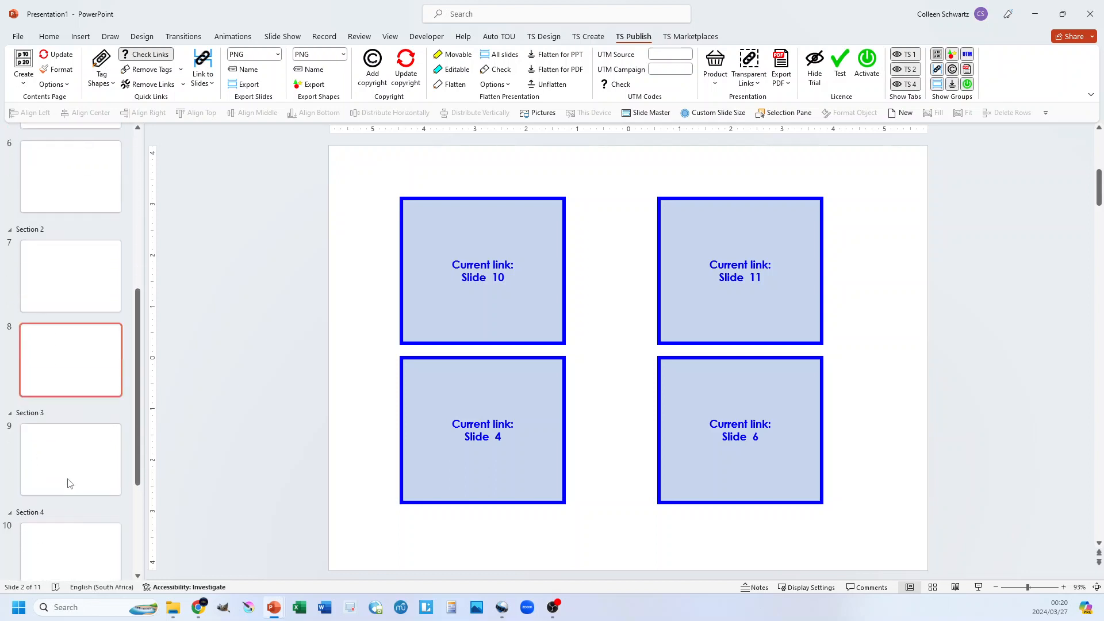
pyautogui.scroll(-2, 67, 480)
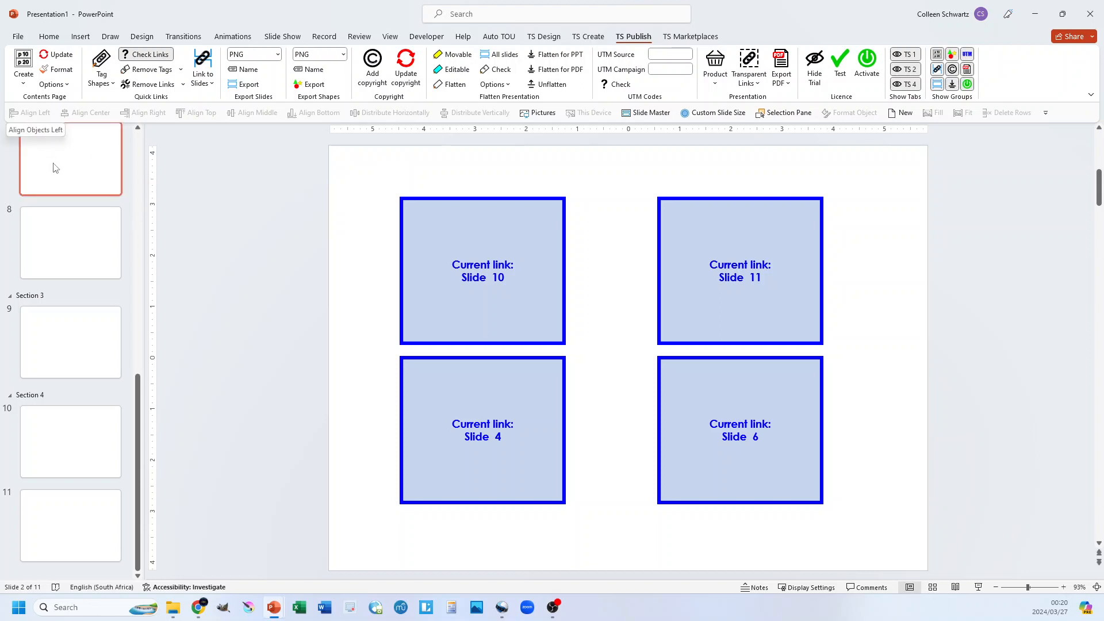
pyautogui.scroll(10, 59, 384)
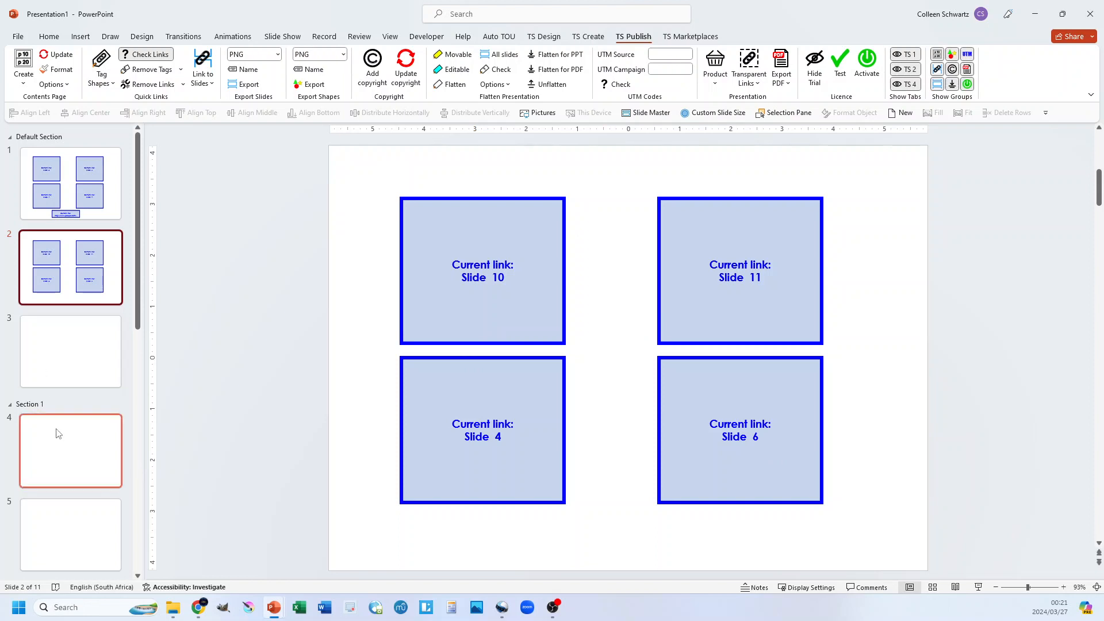
pyautogui.scroll(-5, 56, 467)
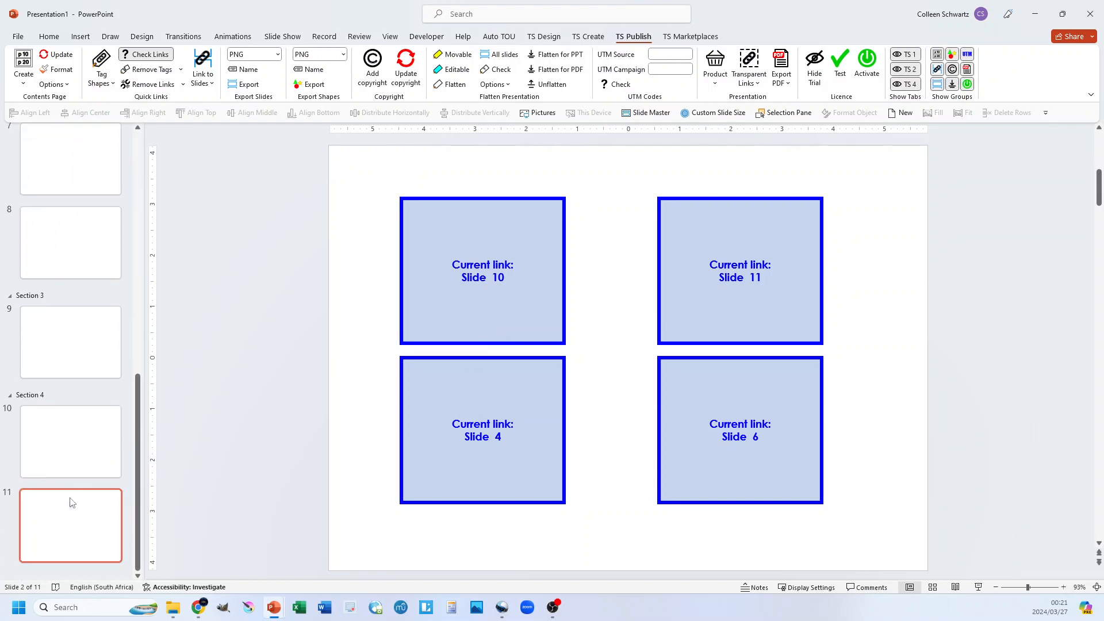
pyautogui.scroll(5, 86, 491)
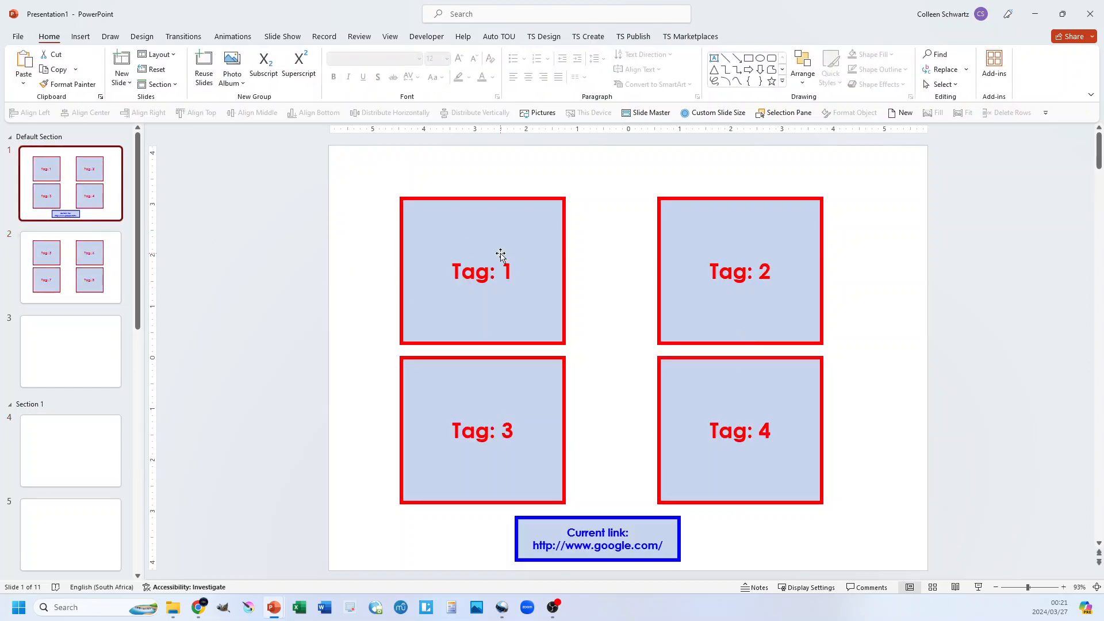
# Read the description of the Link to Sections option for the tagged squares
pyautogui.click(634, 37)
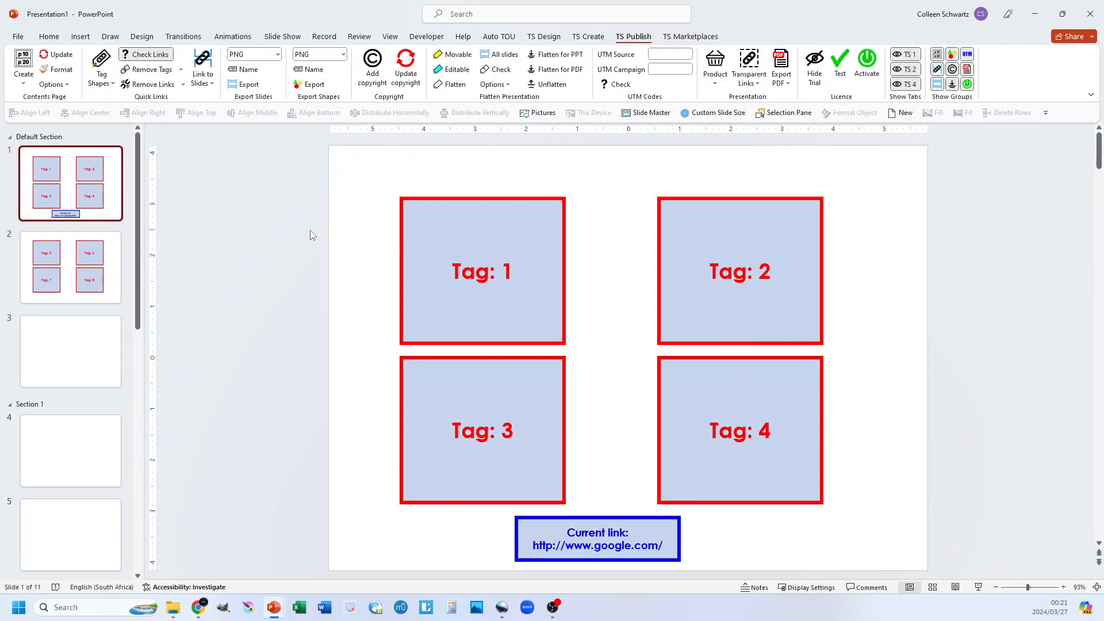
pyautogui.click(203, 80)
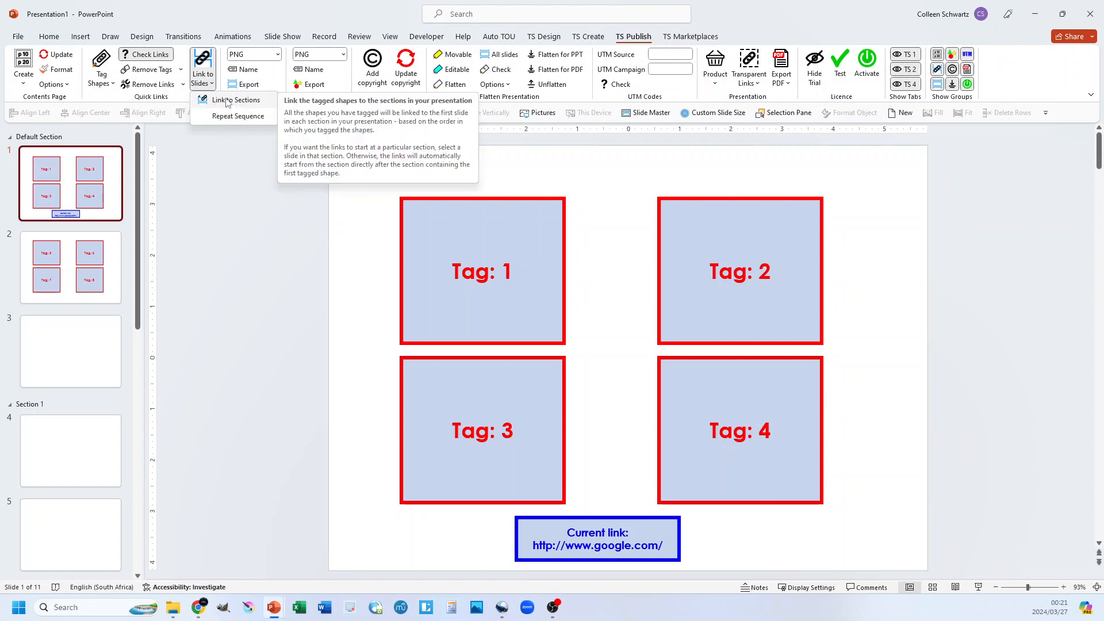
pyautogui.click(246, 242)
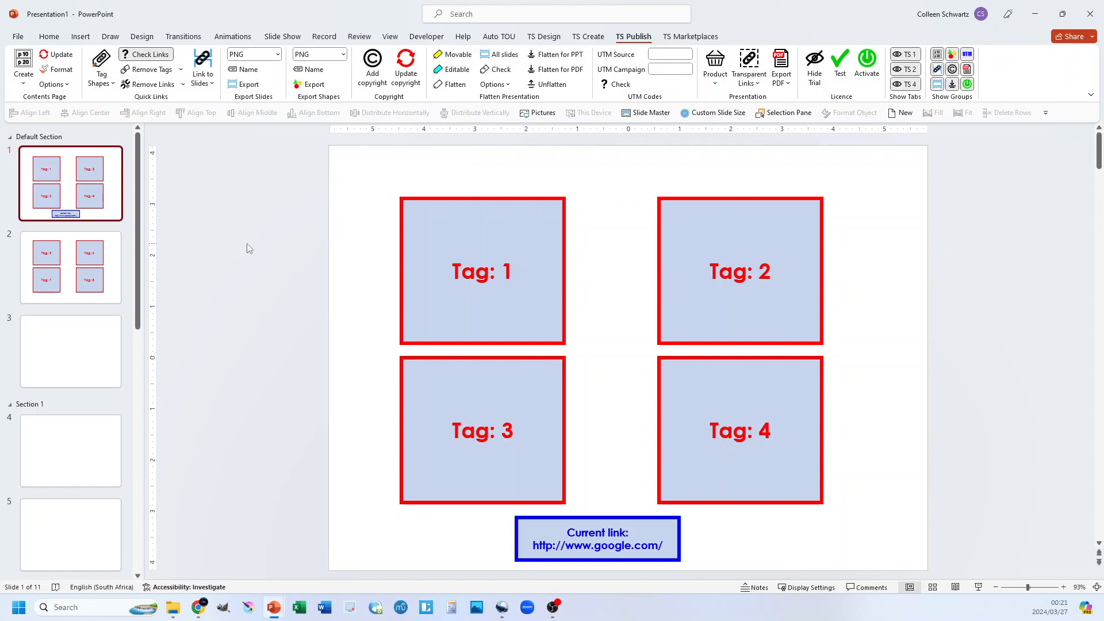
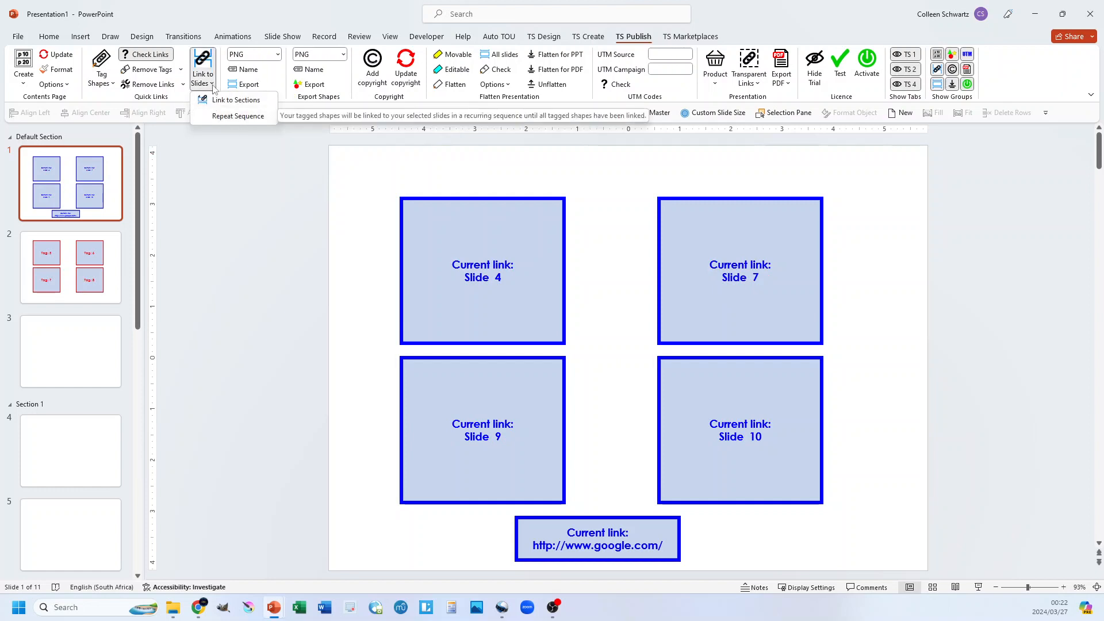
# Compare the linked squares on slide 1 with the first slides of Sections 1 to 4, and undo the linking
pyautogui.click(211, 84)
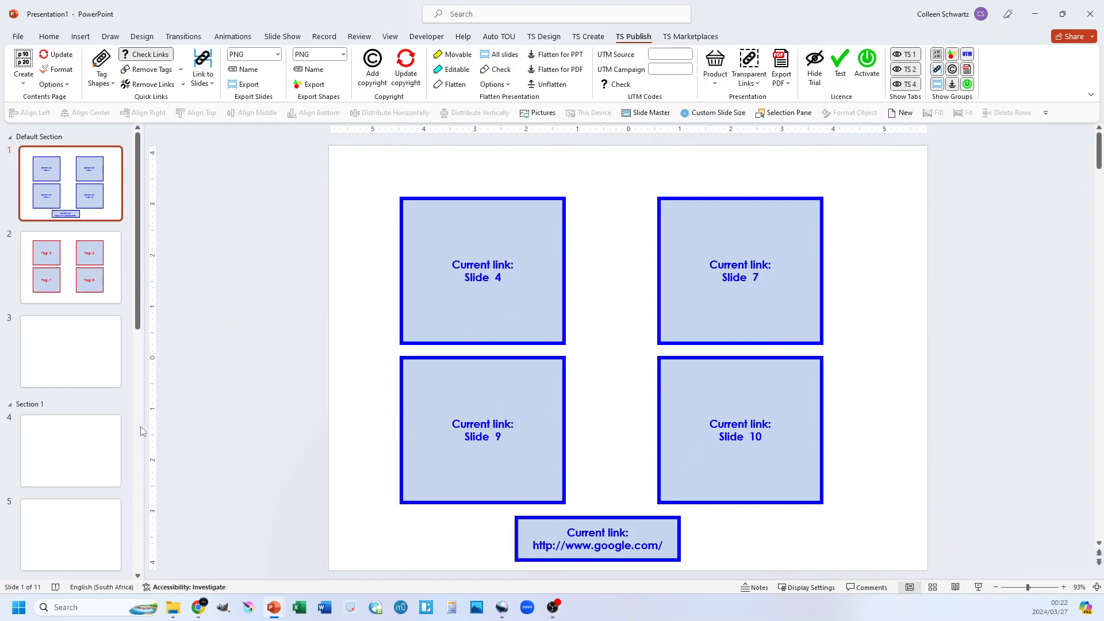
pyautogui.scroll(-8, 32, 409)
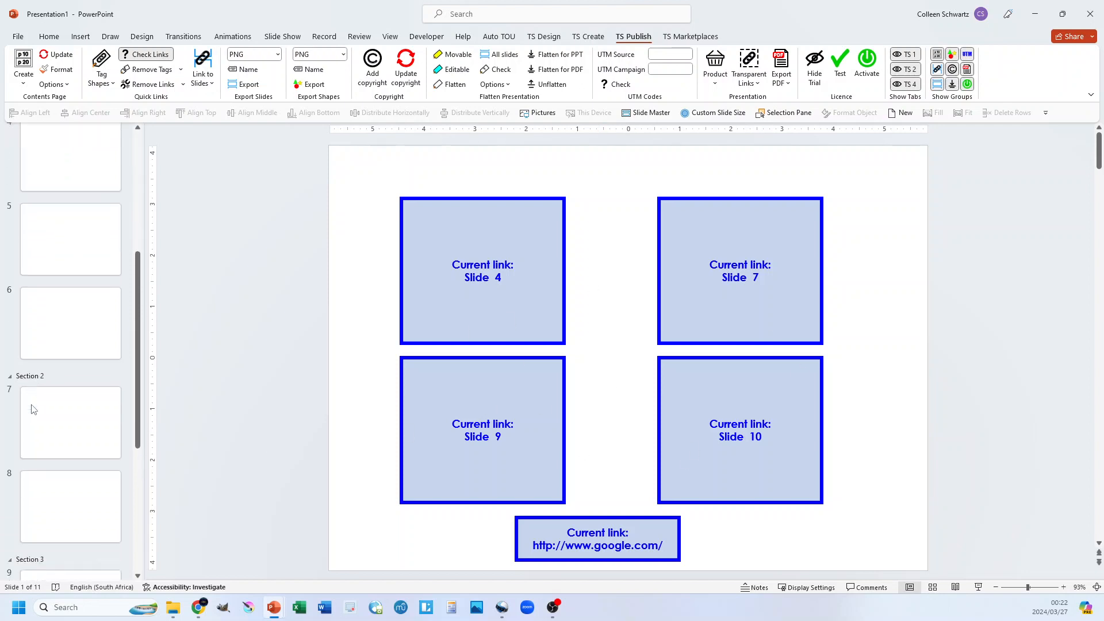
pyautogui.scroll(-2, 36, 457)
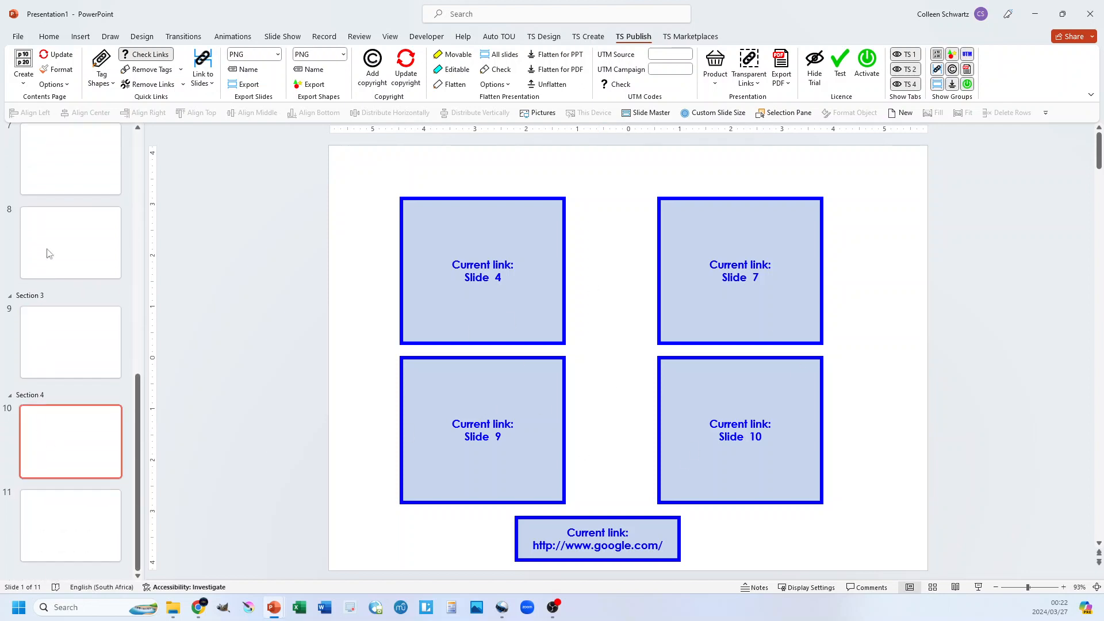
pyautogui.scroll(10, 64, 432)
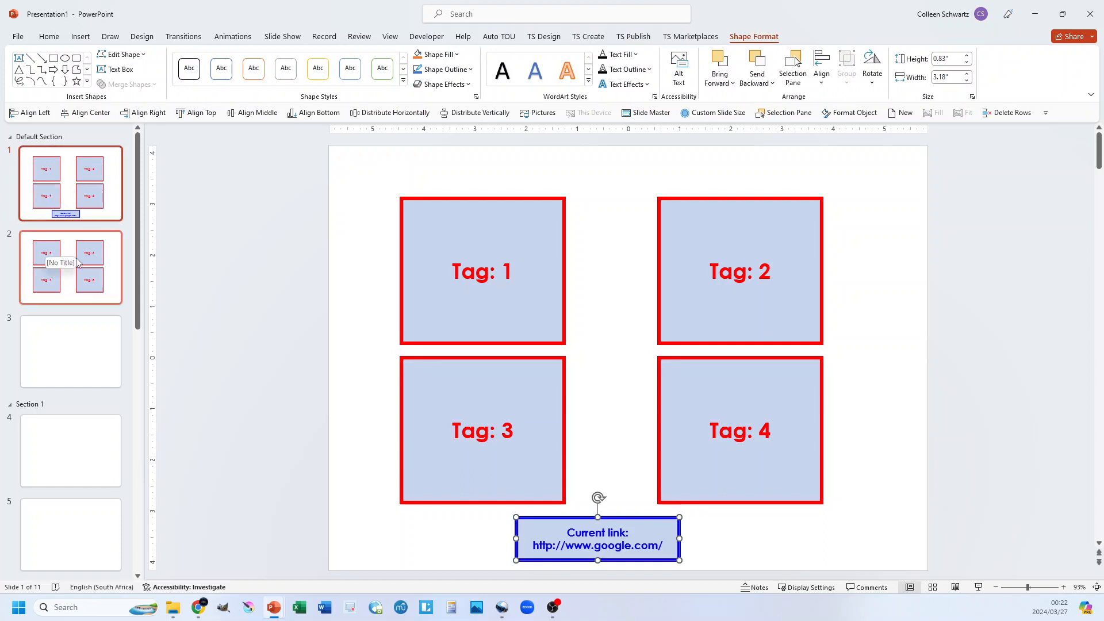
pyautogui.click(201, 324)
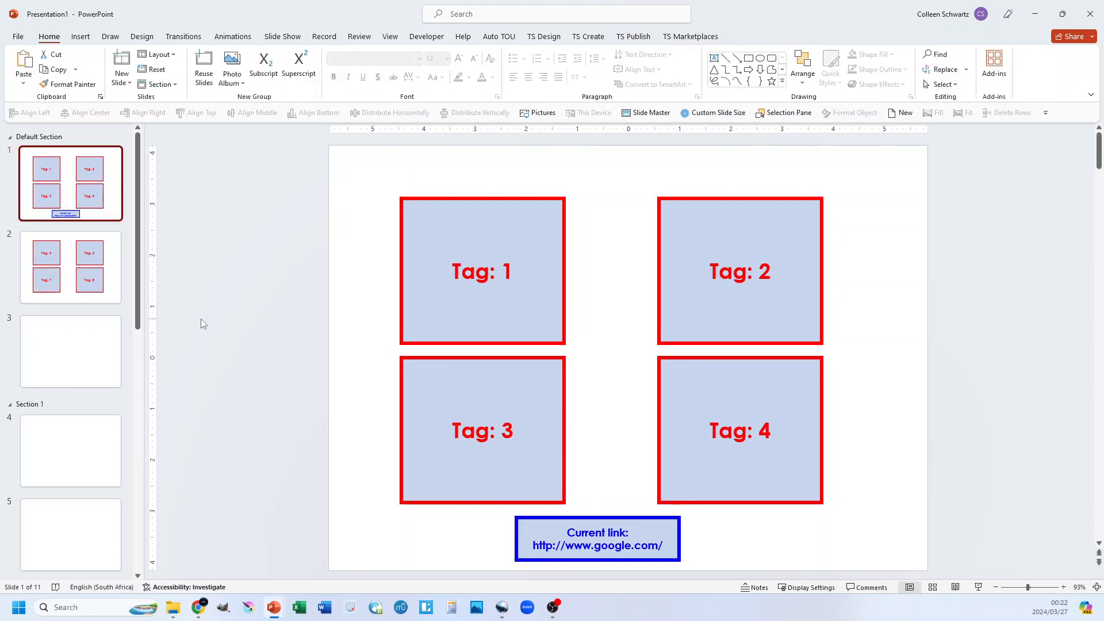
# Try linking the tagged squares to all sections, including the Default Section, with Repeat Sequence off, and undo the linking
pyautogui.click(637, 39)
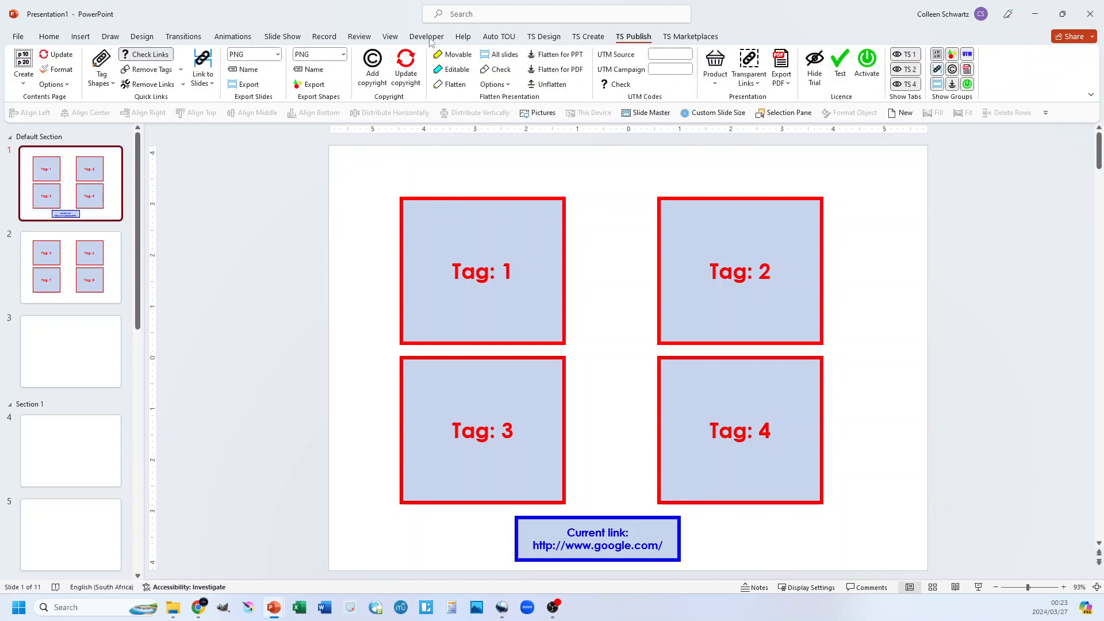
pyautogui.click(209, 66)
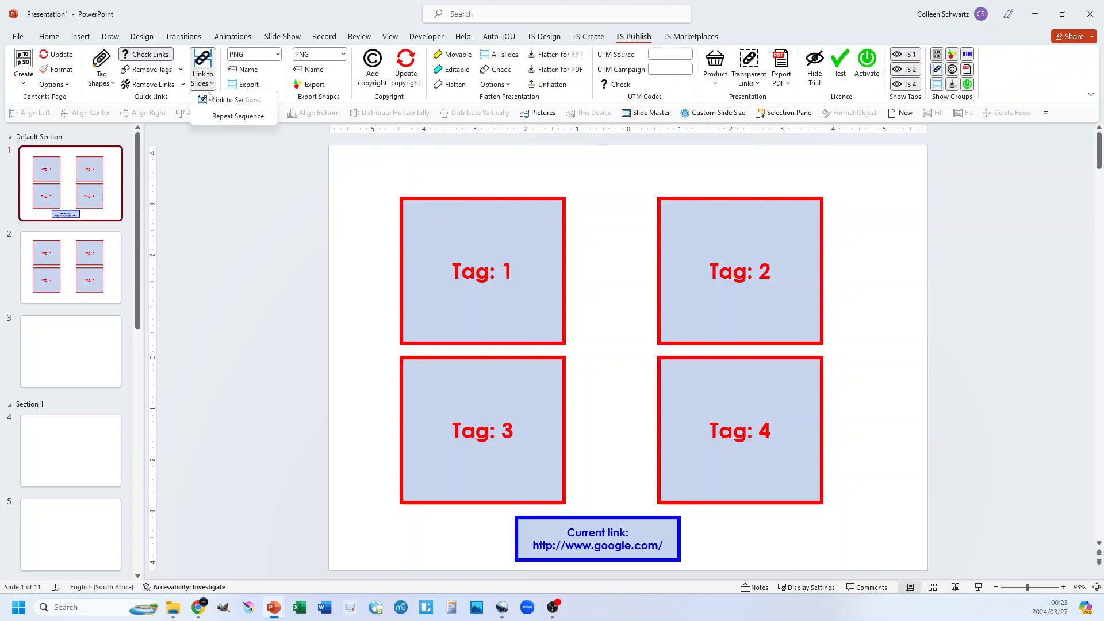
pyautogui.click(220, 101)
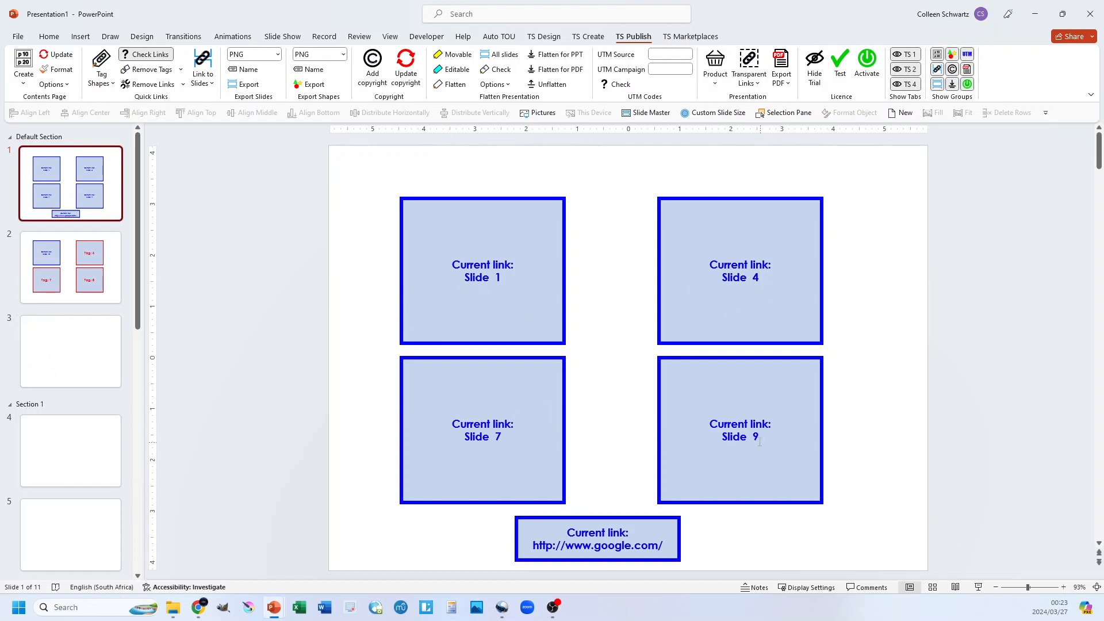
pyautogui.press('pagedown')
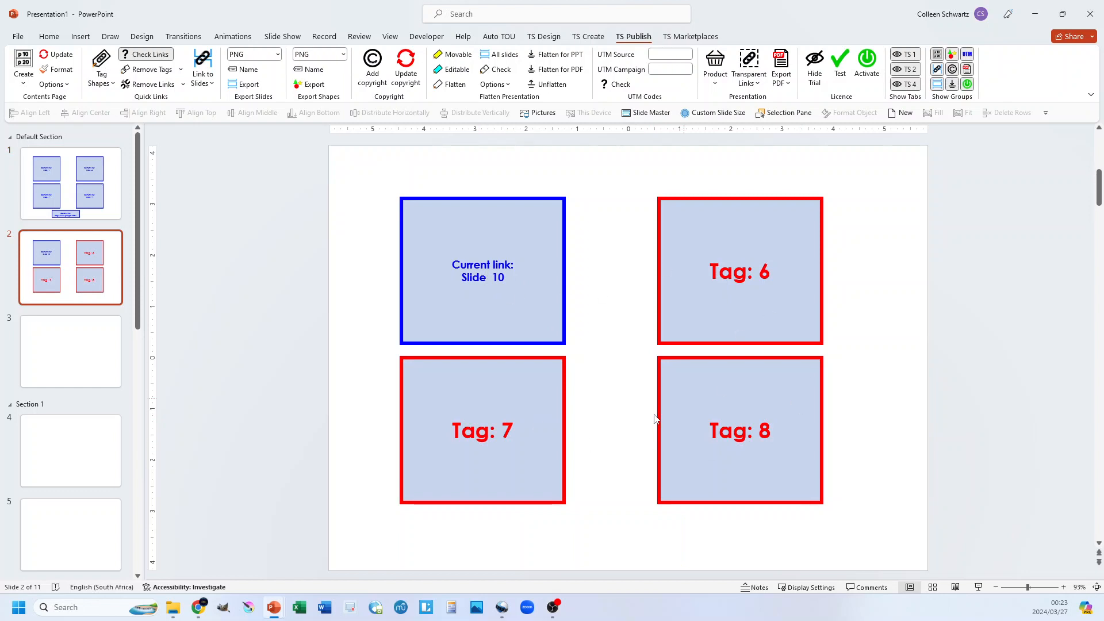
pyautogui.hotkey('ctrl', 'z')
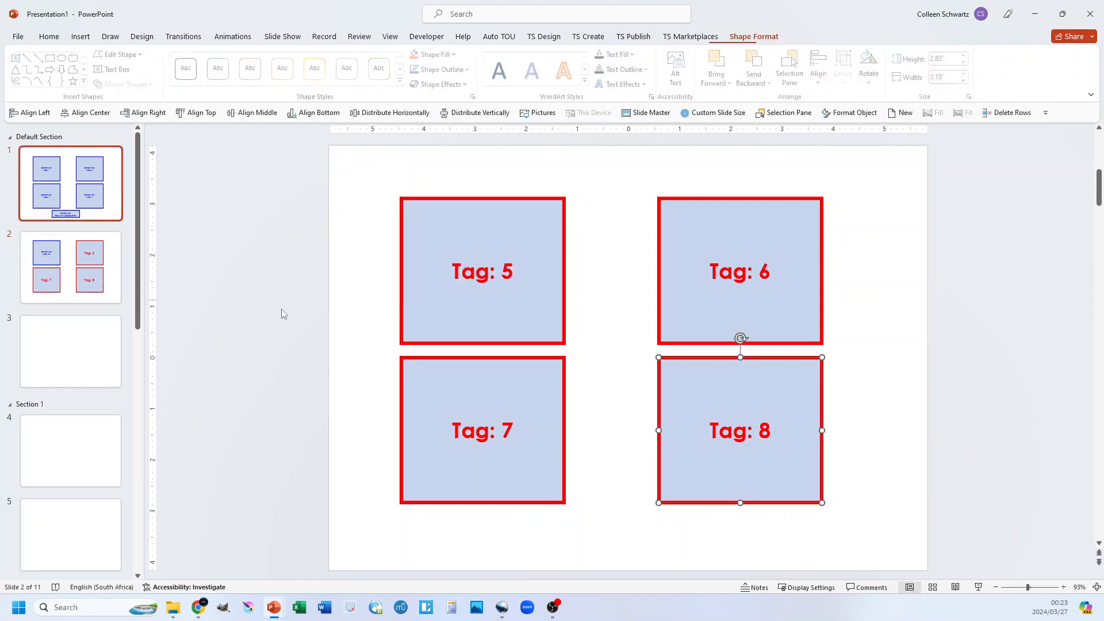
# Turn on Repeat Sequence and link the tagged squares to all sections, including the Default Section
pyautogui.click(676, 41)
pyautogui.click(640, 40)
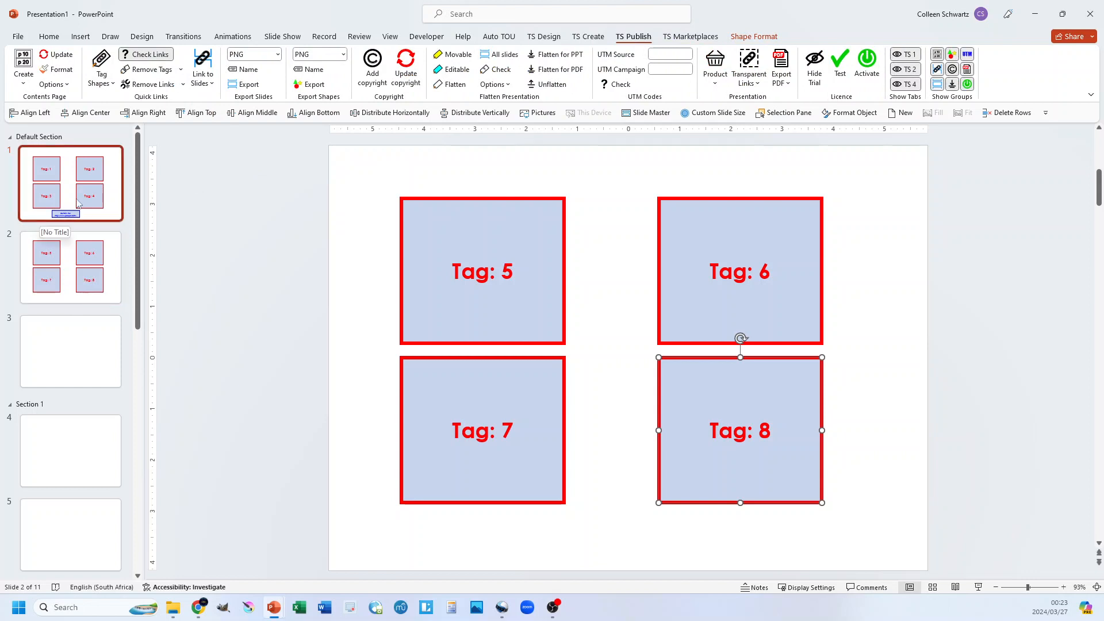
pyautogui.click(107, 182)
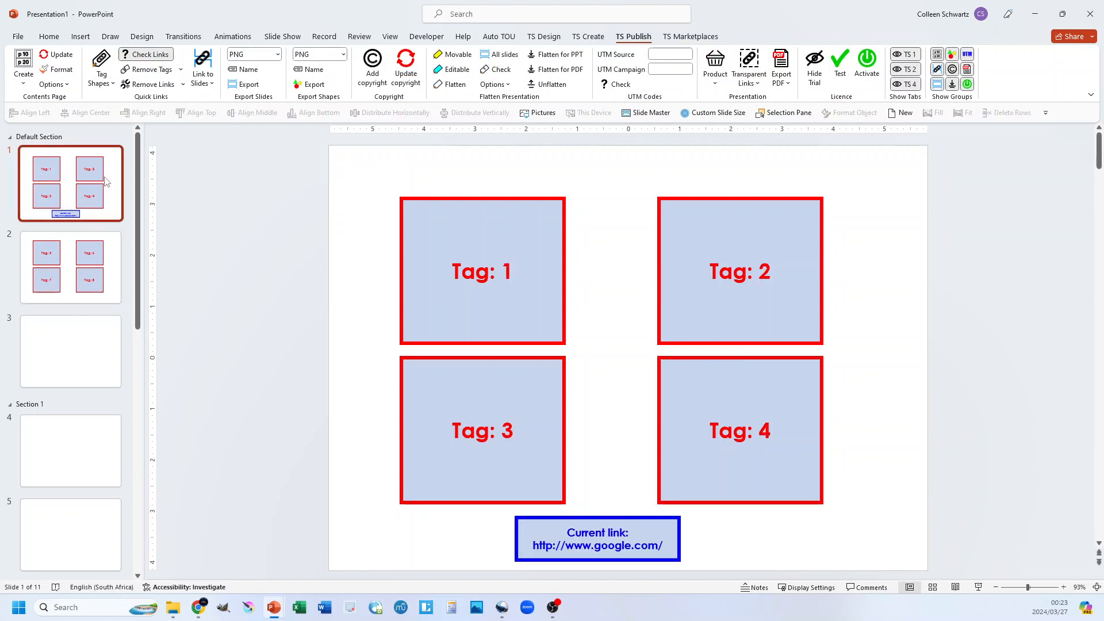
pyautogui.click(211, 83)
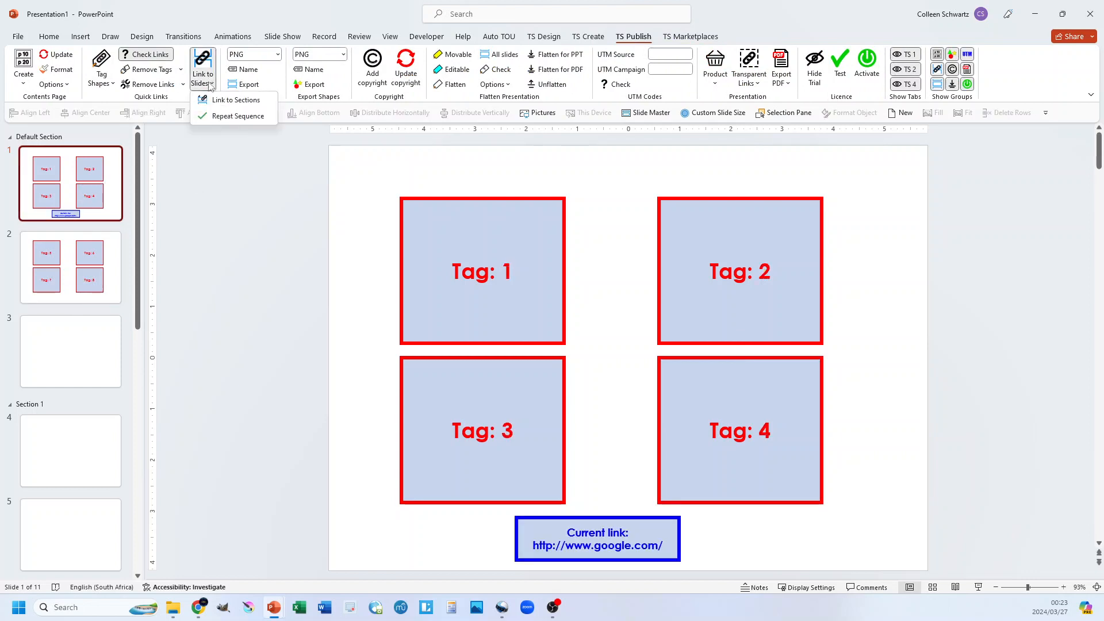
pyautogui.click(223, 102)
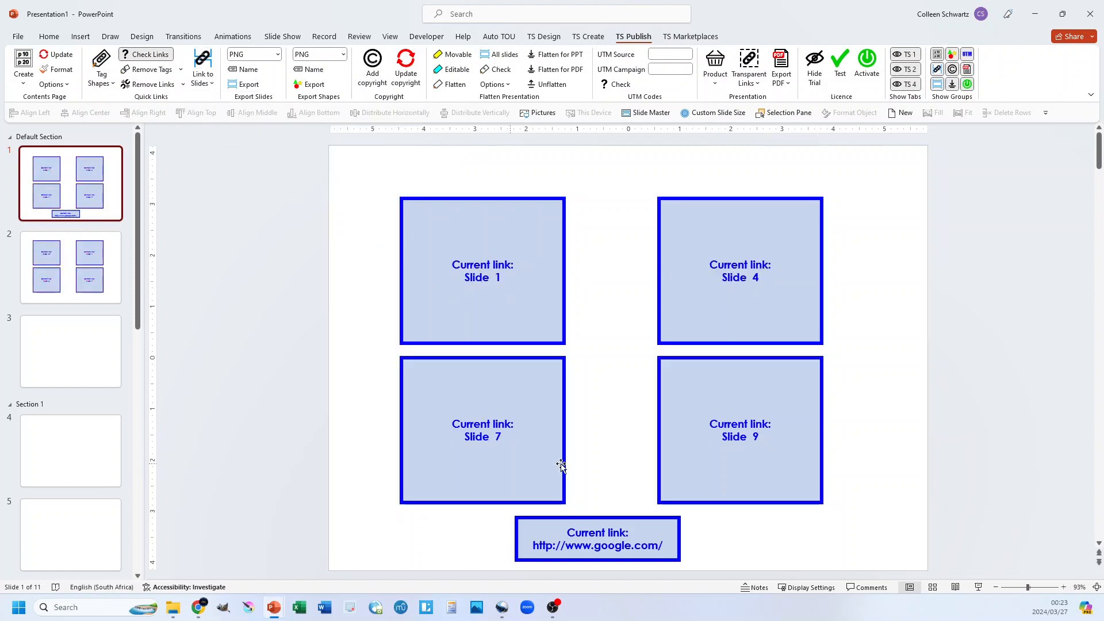
# Compare the links on slides 1 and 2 with the first slide of each section, and review the Link to Slides options
pyautogui.scroll(-2, 765, 452)
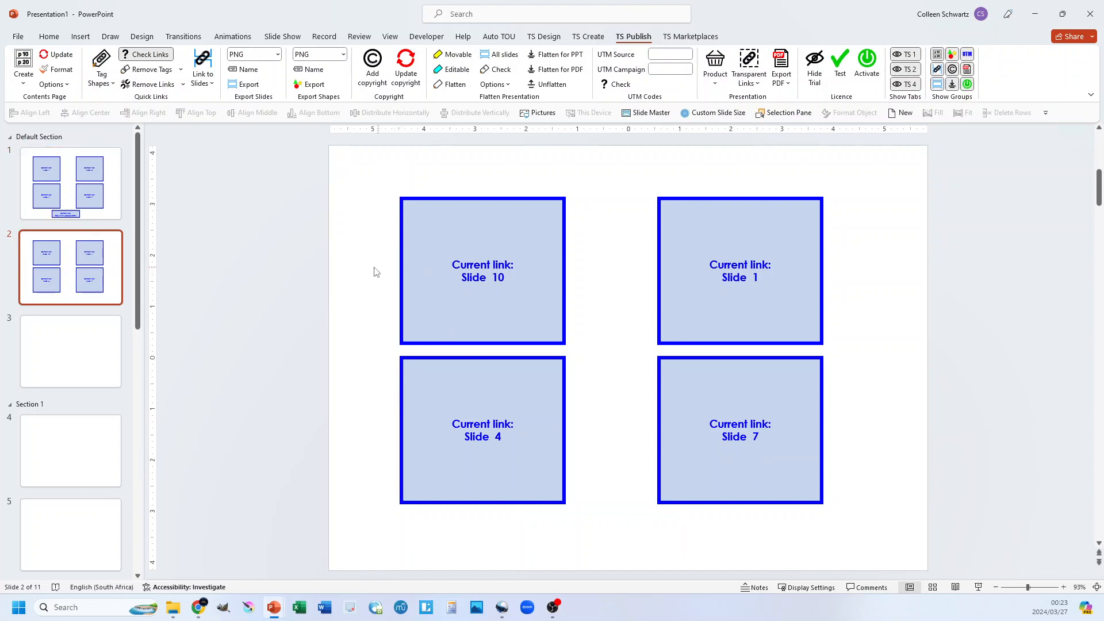
pyautogui.scroll(1, 375, 271)
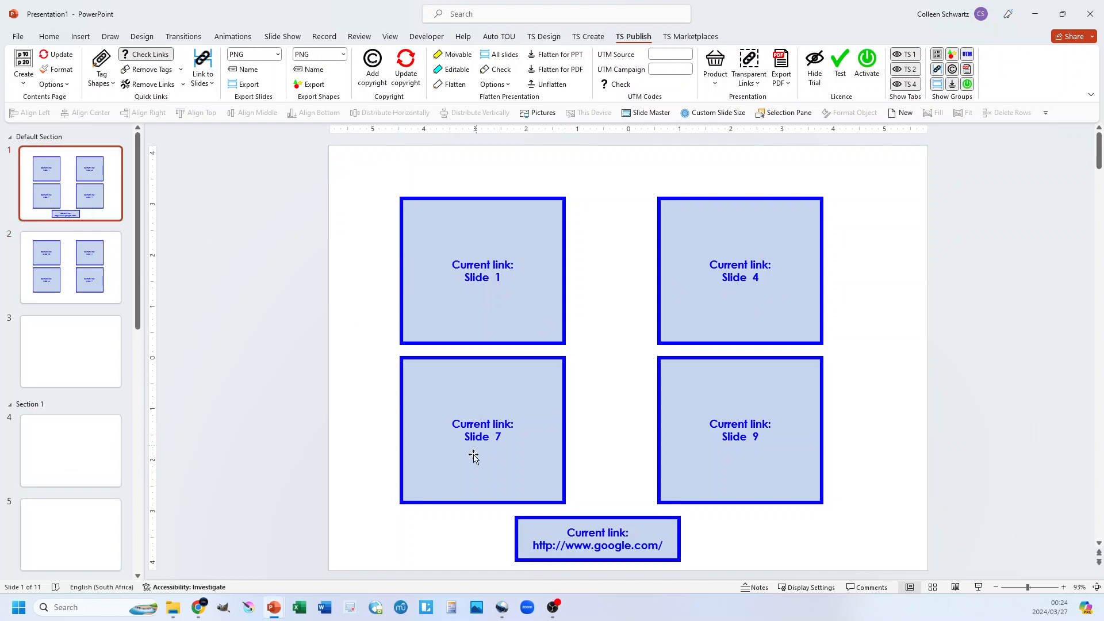
pyautogui.scroll(-1, 36, 428)
pyautogui.scroll(-5, 36, 428)
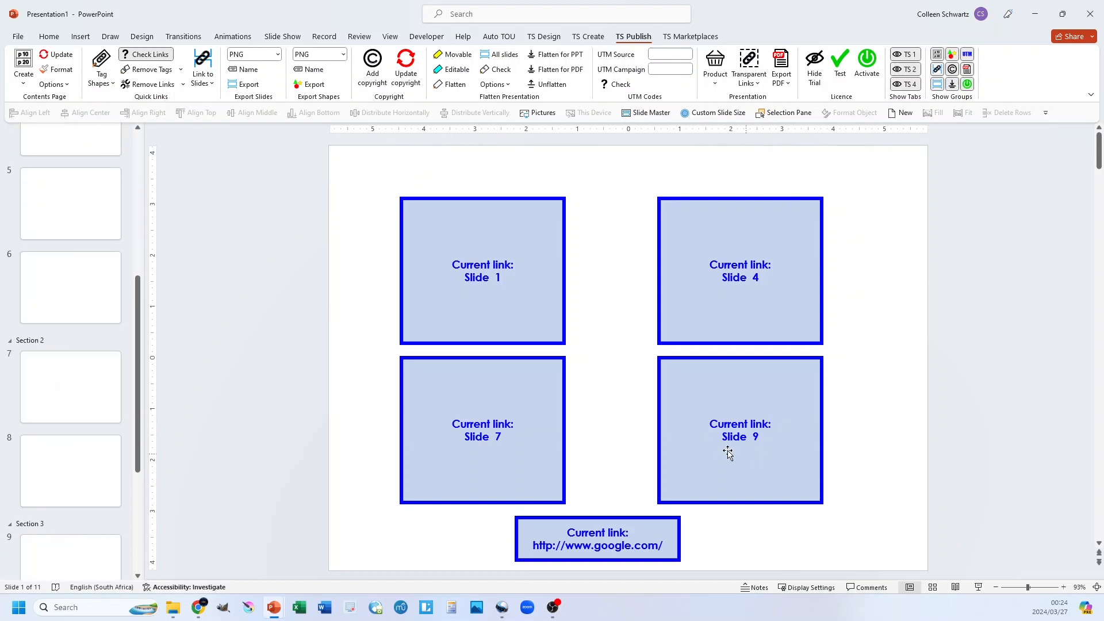
pyautogui.scroll(-2, 69, 449)
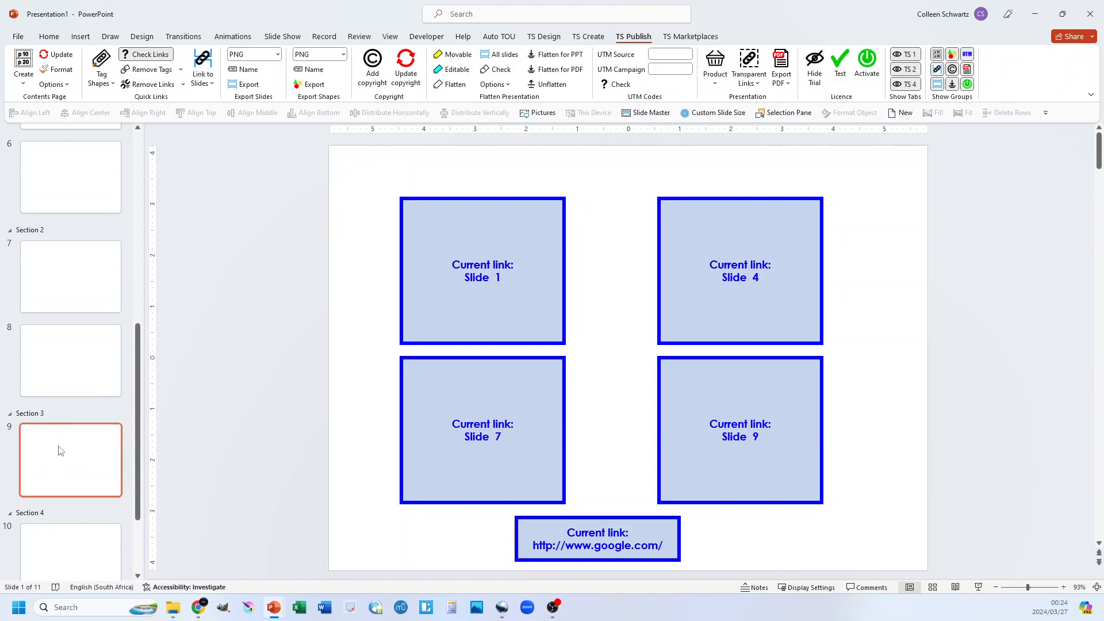
pyautogui.scroll(-1, 655, 424)
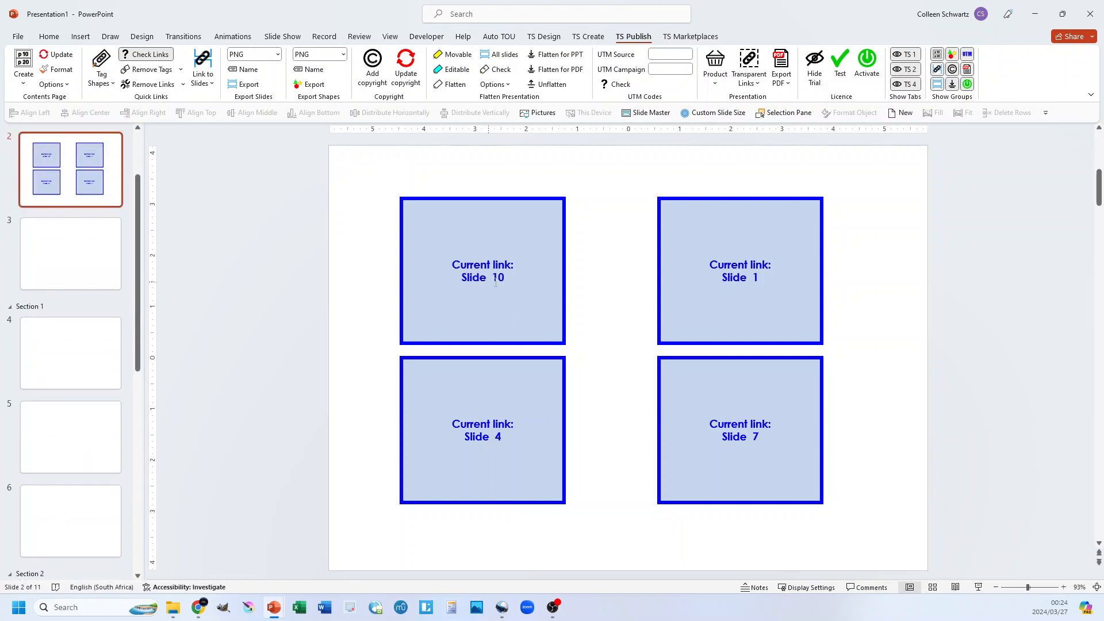
pyautogui.scroll(-8, 44, 387)
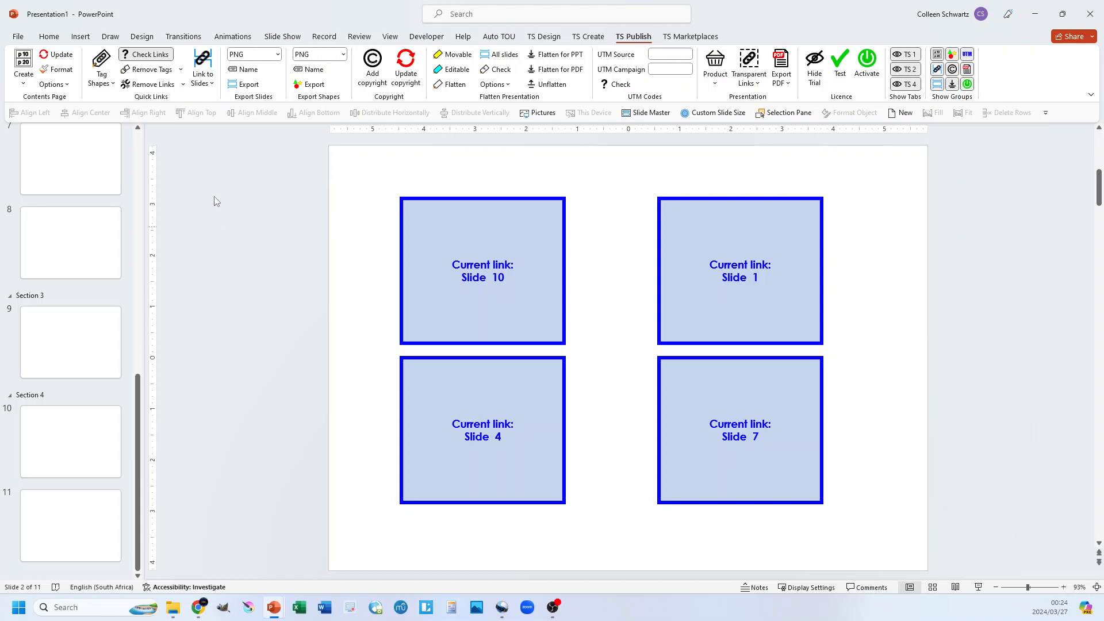
pyautogui.click(201, 86)
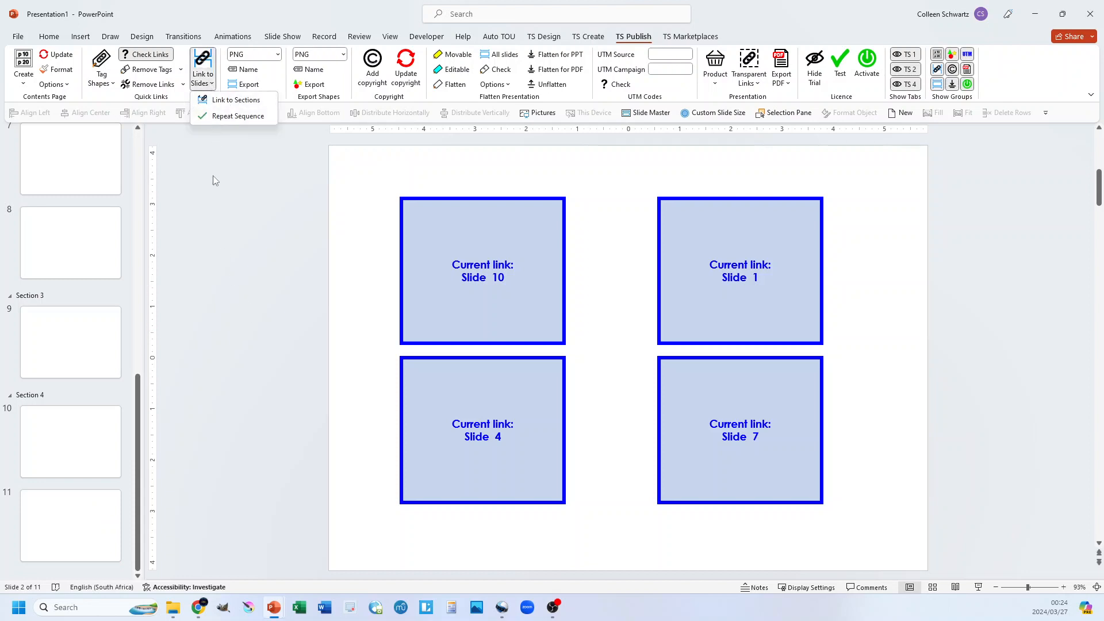
pyautogui.click(247, 191)
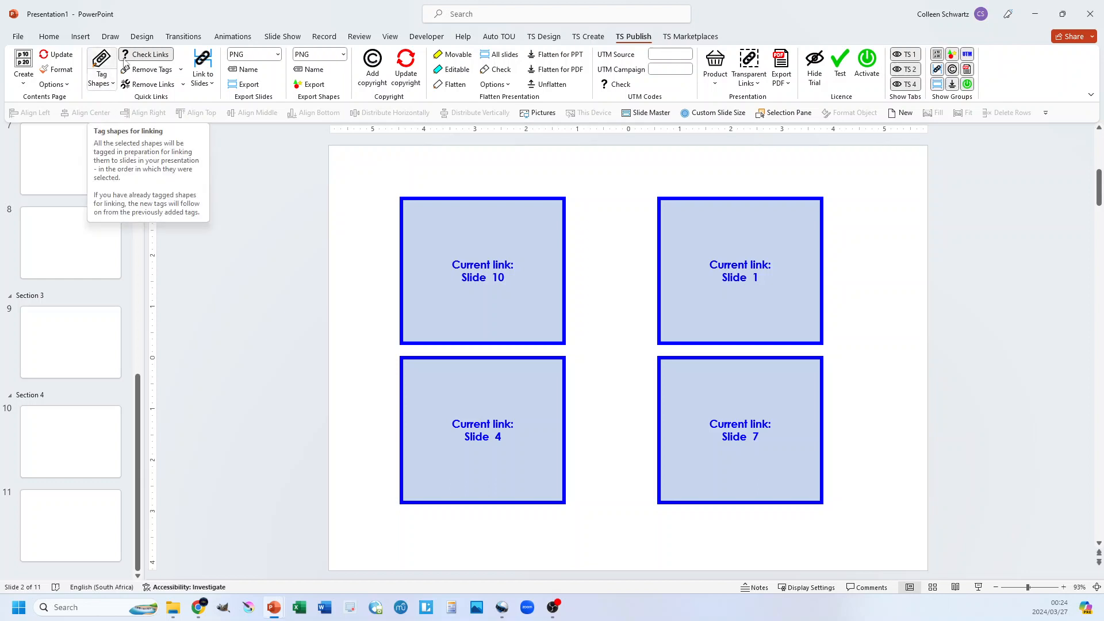
# Tag the upper-left square on slide 1 for linking, with the All Slides option for tagging shapes enabled
pyautogui.click(107, 83)
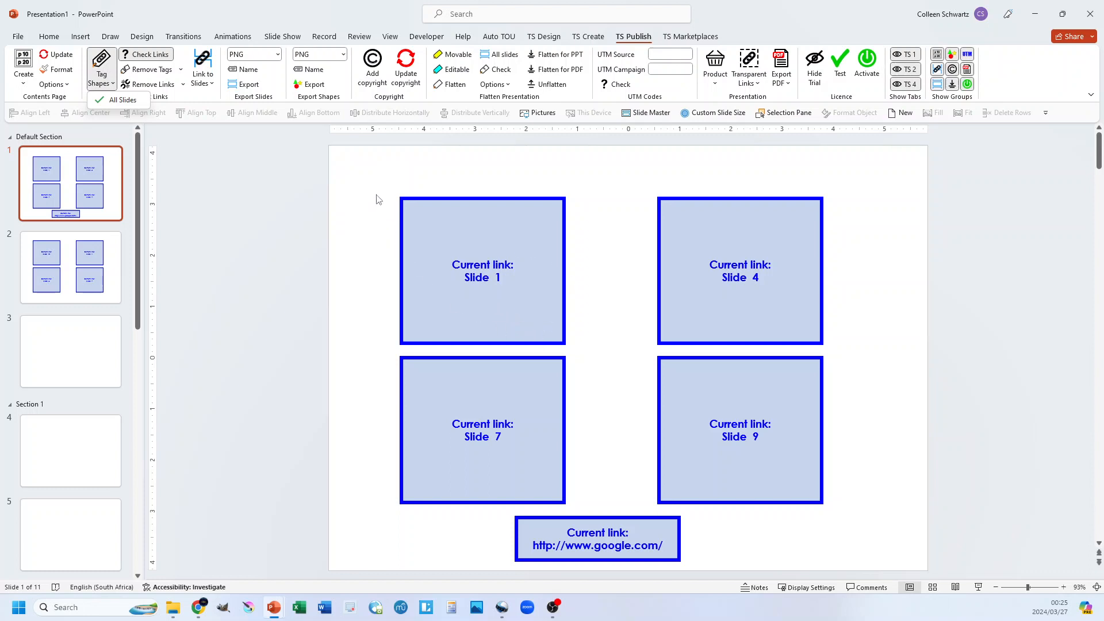
pyautogui.click(444, 238)
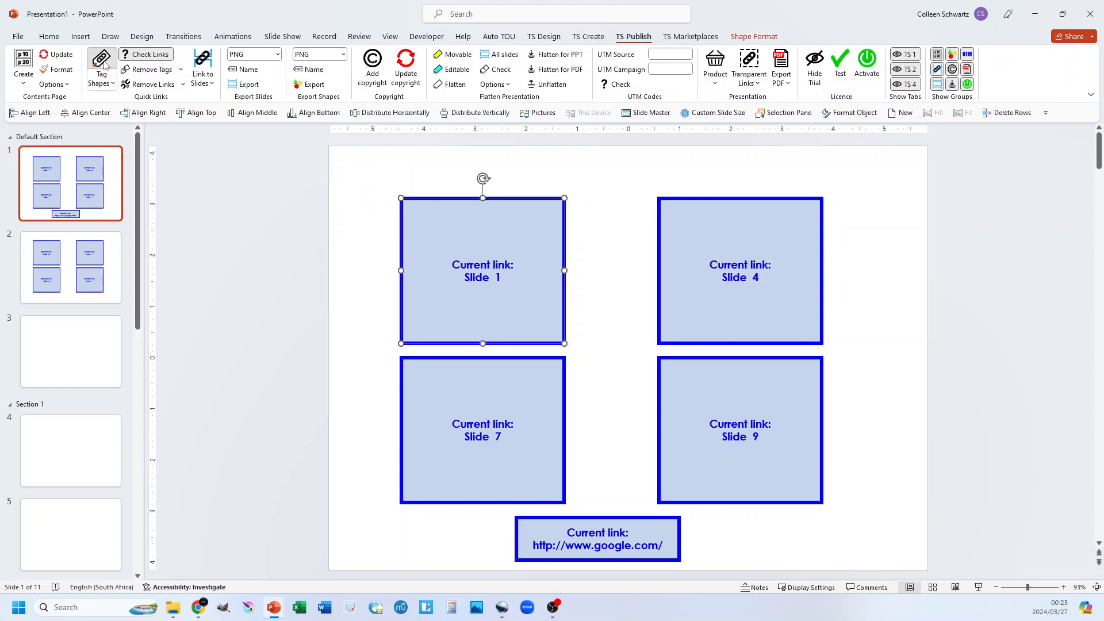
pyautogui.click(104, 65)
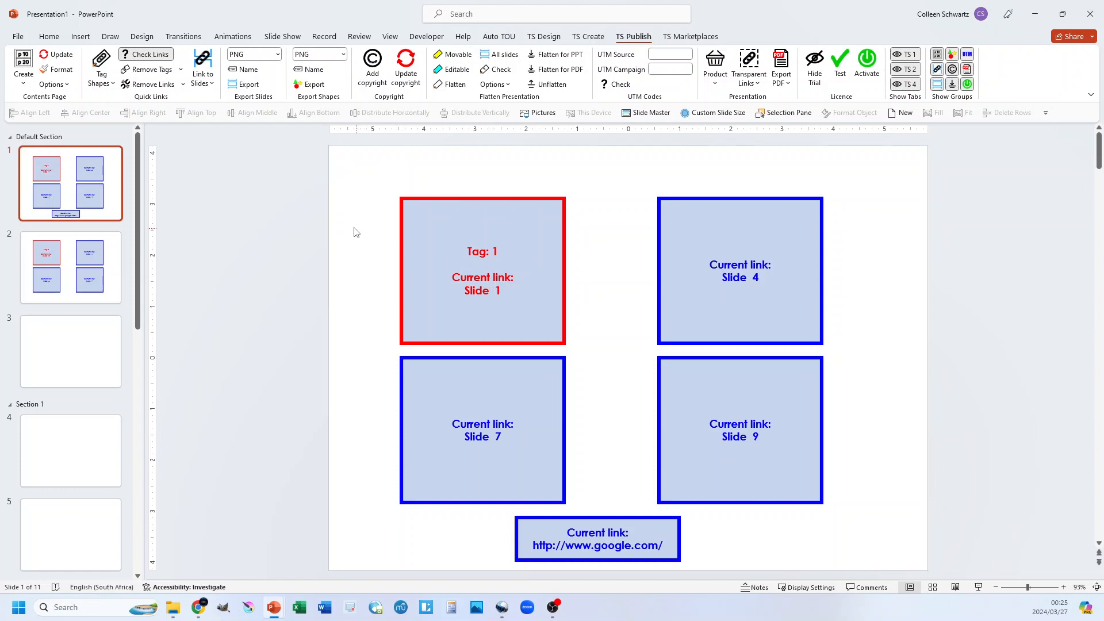
# Try removing the tags from all slides, undo it, and remove the tag only from slide 1's upper-left square with All Slides off
pyautogui.click(148, 70)
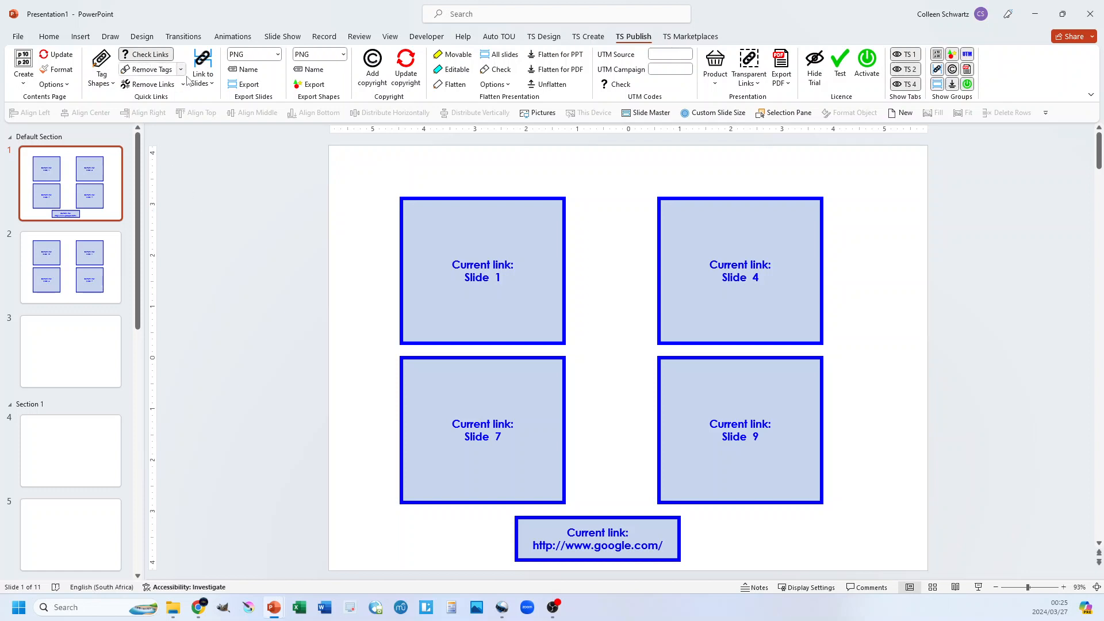
pyautogui.hotkey('ctrl', 'z')
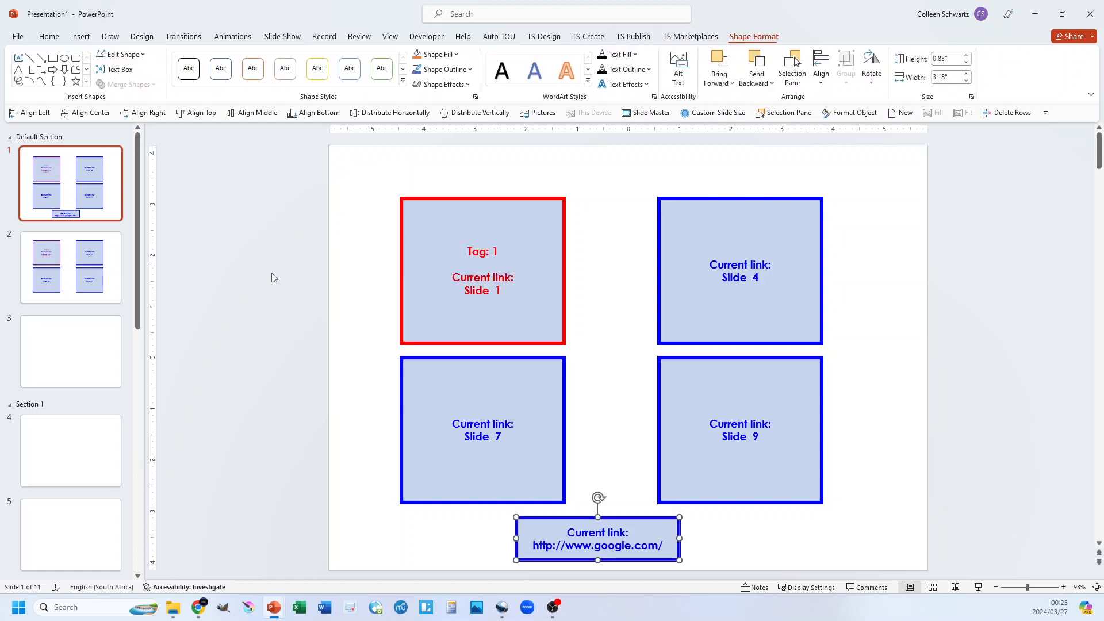
pyautogui.click(440, 241)
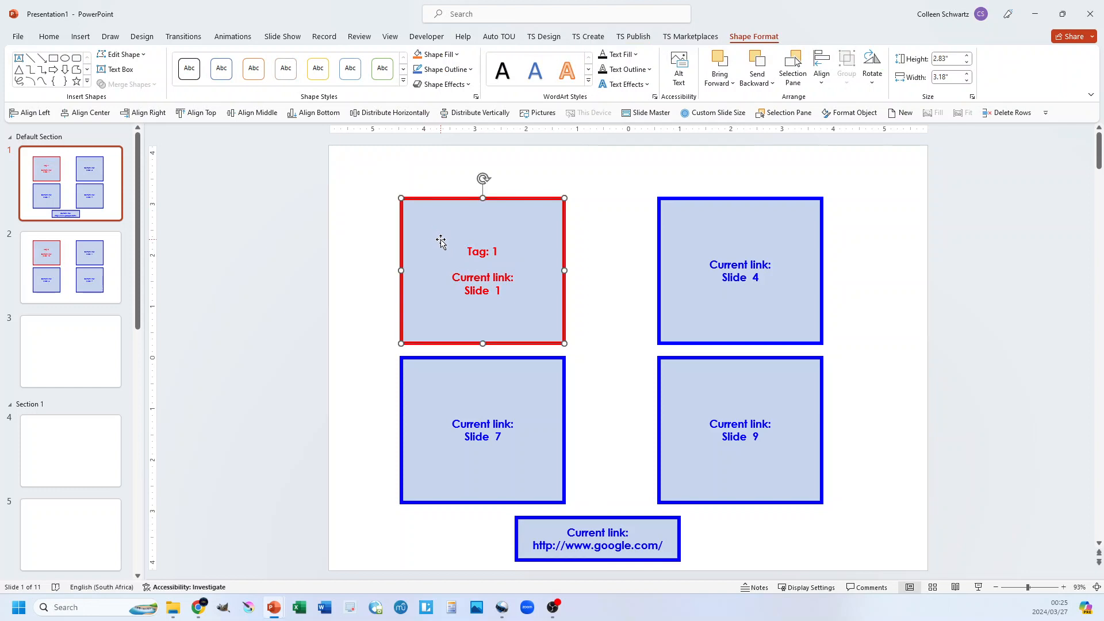
pyautogui.click(637, 40)
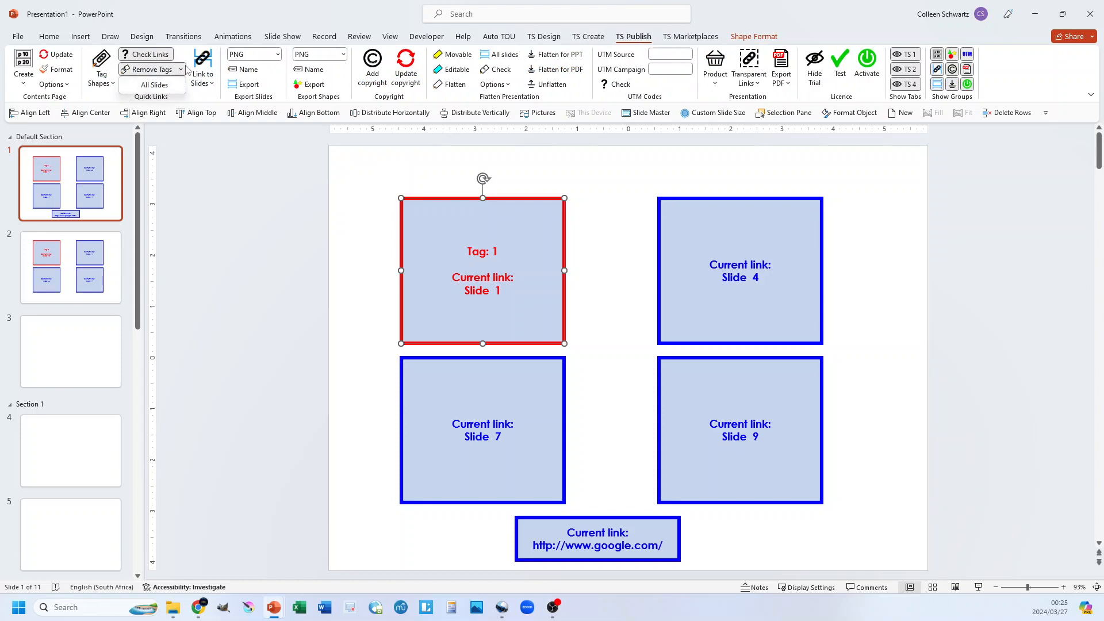
pyautogui.click(151, 70)
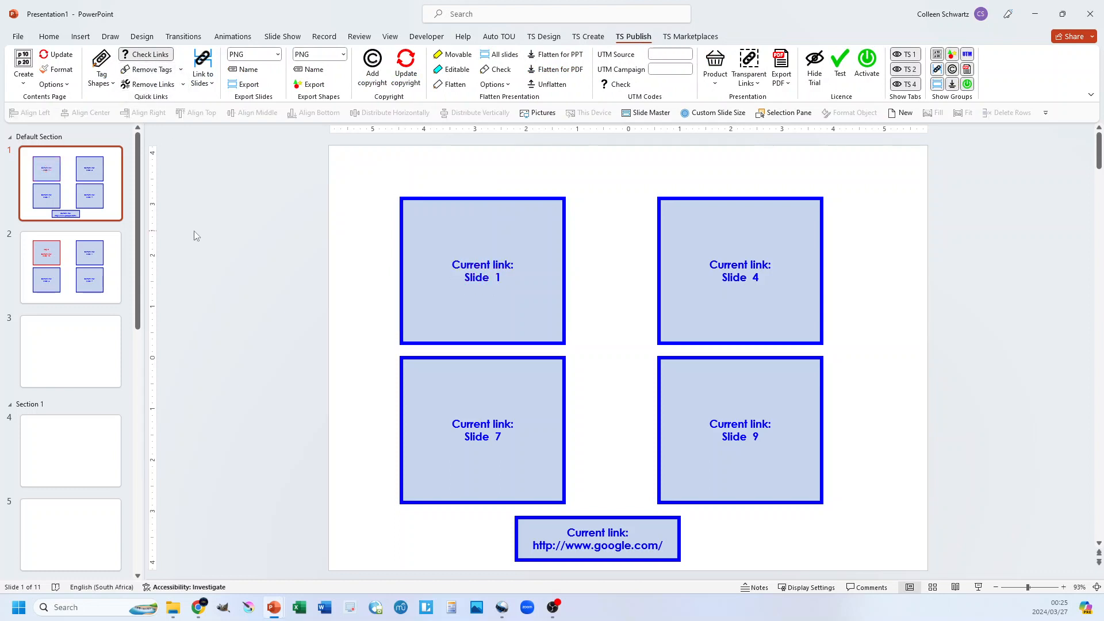
# Remove the links from the two lower squares of slide 2 and their counterparts on all slides
pyautogui.scroll(-1, 296, 291)
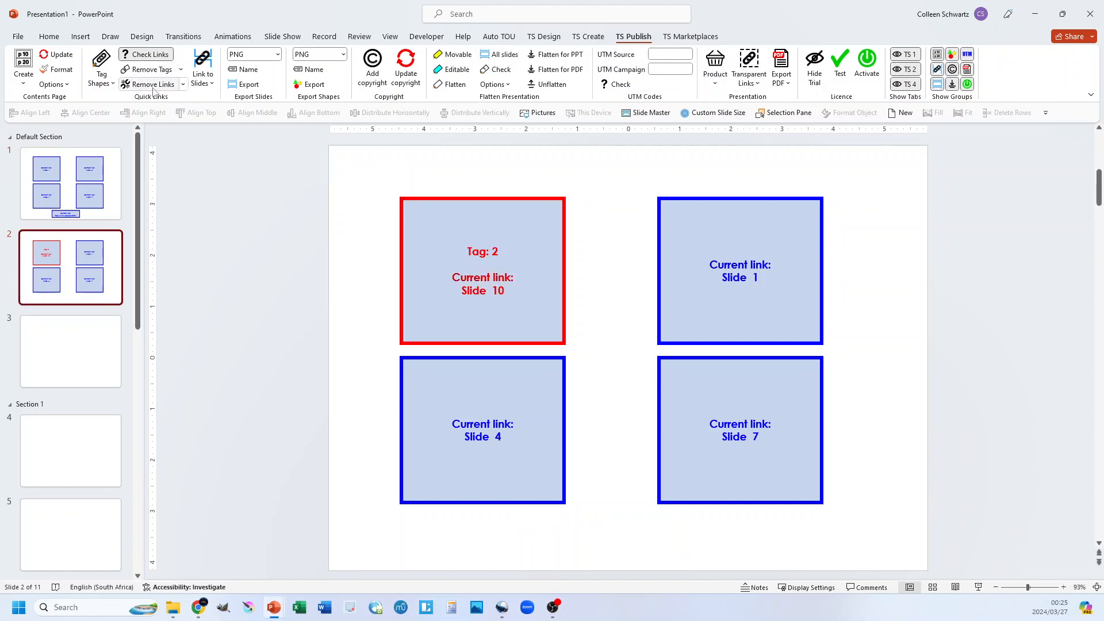
pyautogui.moveTo(267, 328); pyautogui.dragTo(914, 542)
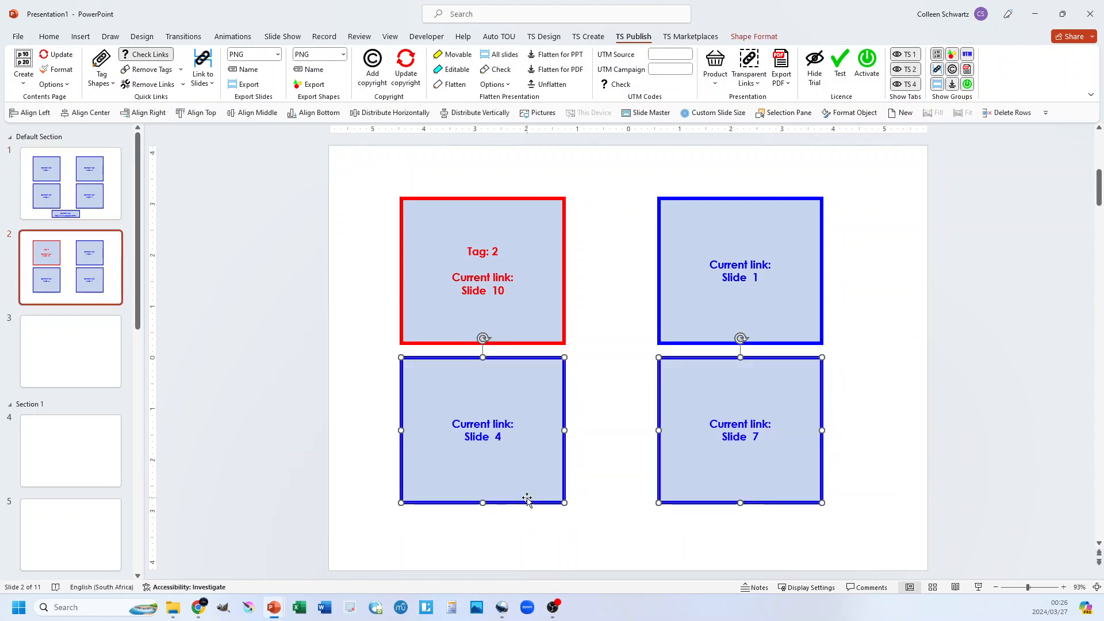
pyautogui.click(148, 85)
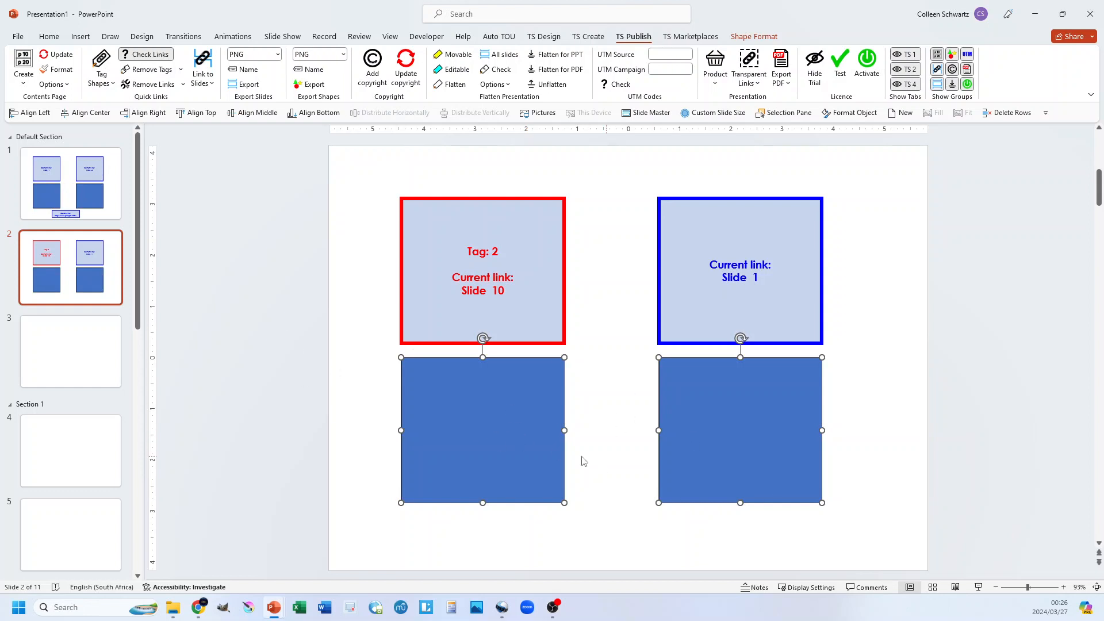
# Turn off the All Slides option for removing links, and review the Link to Slides options from slide 1
pyautogui.click(183, 85)
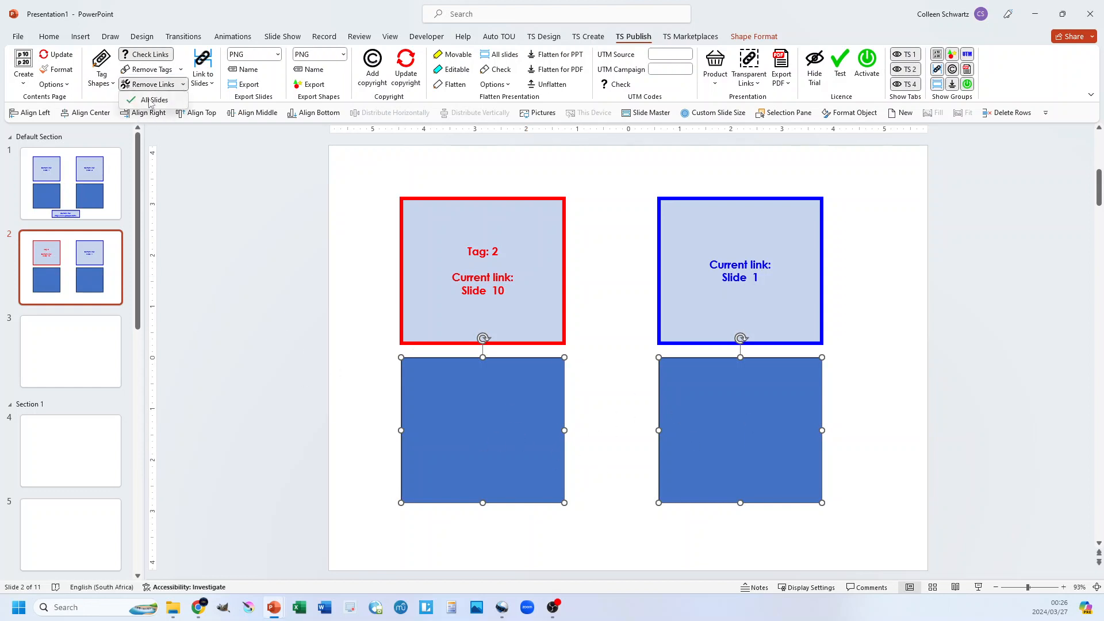
pyautogui.click(151, 102)
pyautogui.click(102, 191)
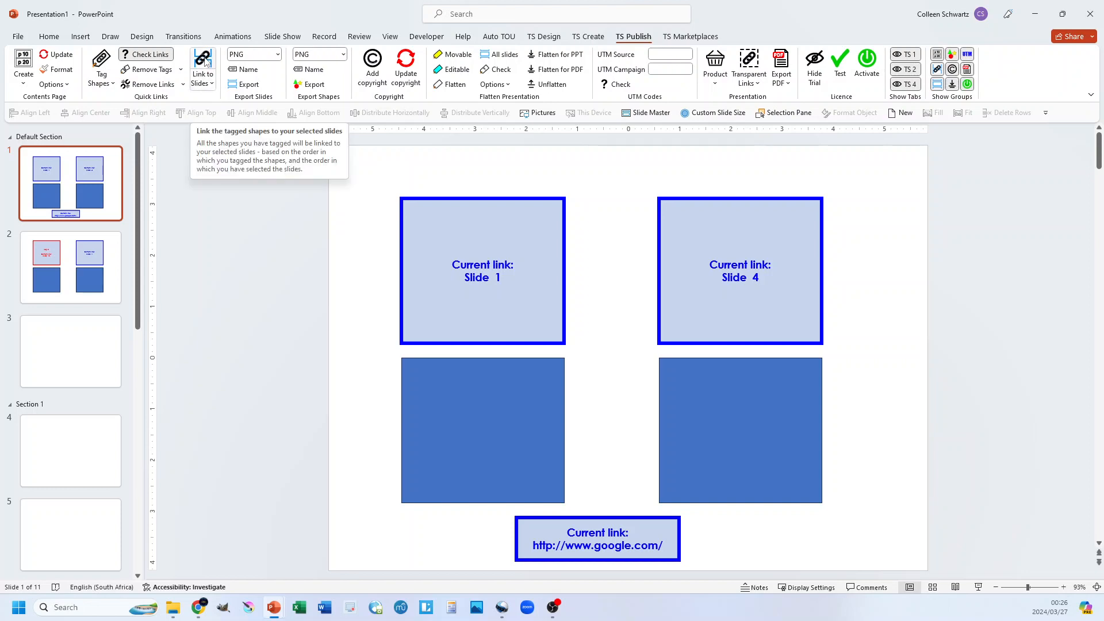
pyautogui.click(205, 81)
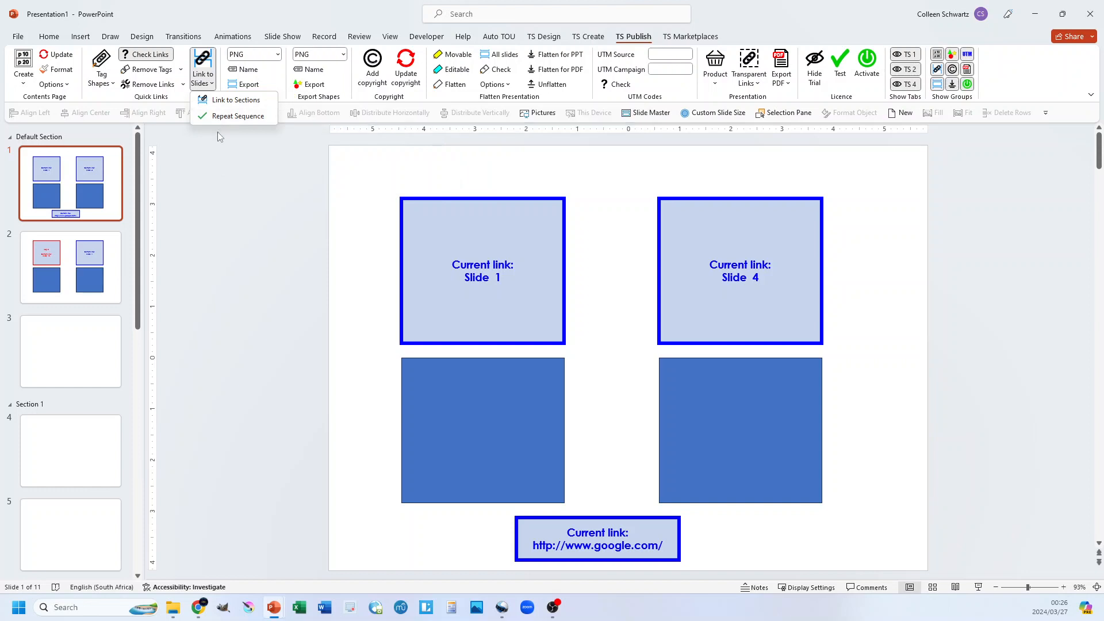
pyautogui.click(241, 242)
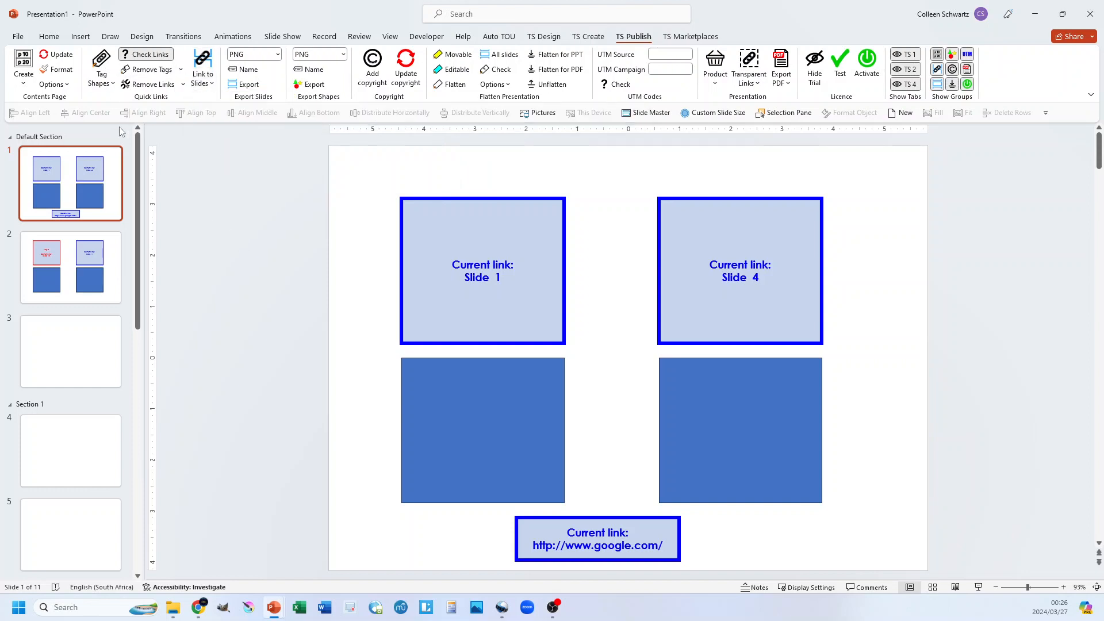